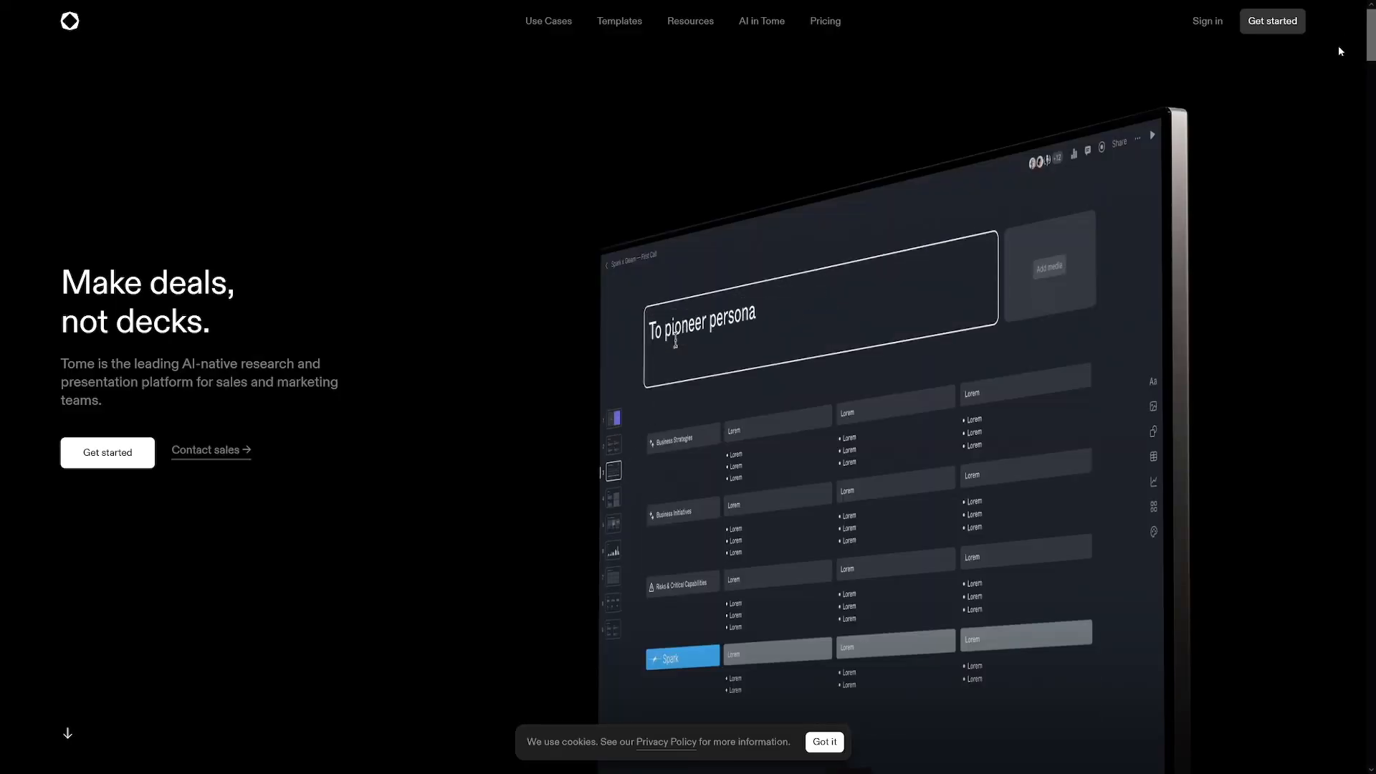
- Look through the Tome home page, including the section on personalizing decks with AI
{"action": "scroll", "coordinate": [1339, 50], "scroll_direction": "down", "scroll_amount": 3}
{"action": "scroll", "coordinate": [1339, 47], "scroll_direction": "down", "scroll_amount": 3}
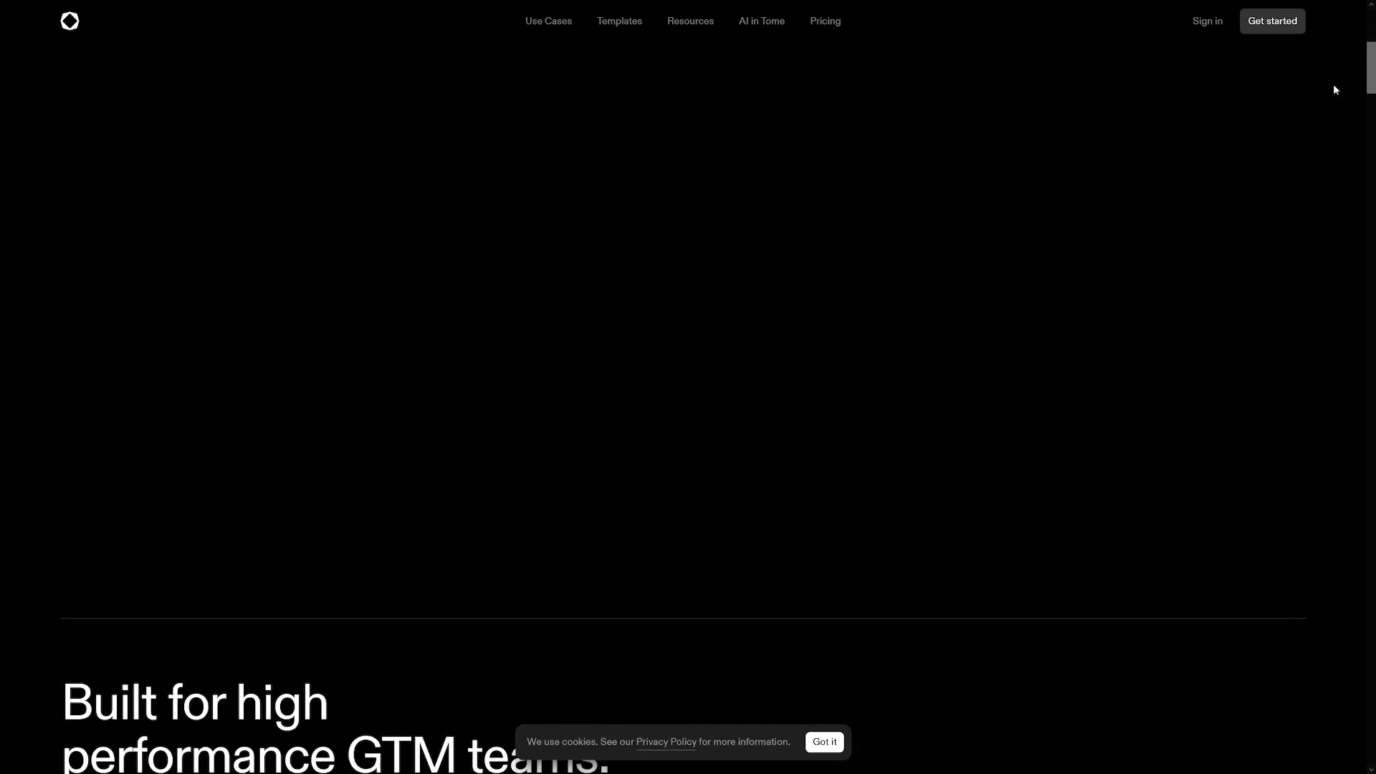
{"action": "scroll", "coordinate": [1334, 88], "scroll_direction": "down", "scroll_amount": 4}
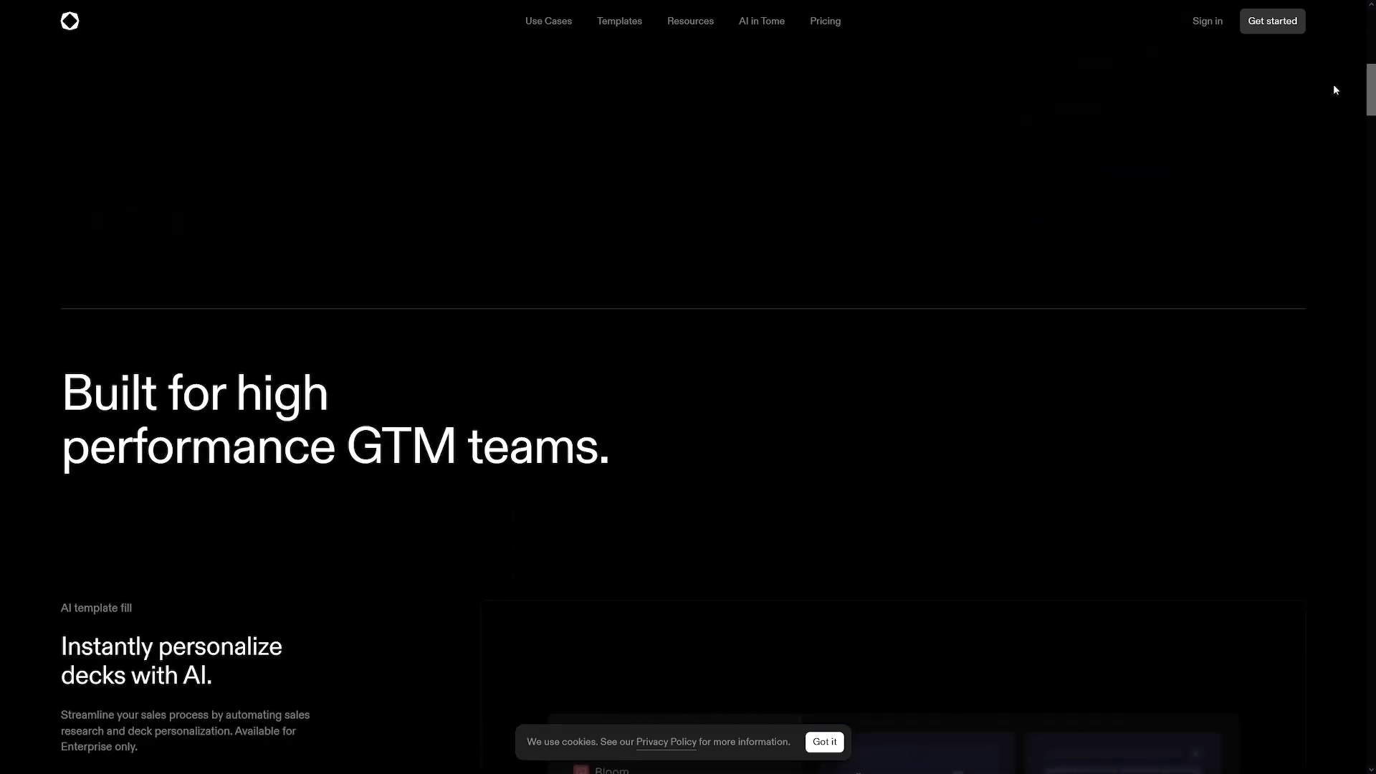
{"action": "scroll", "coordinate": [1335, 90], "scroll_direction": "down", "scroll_amount": 2}
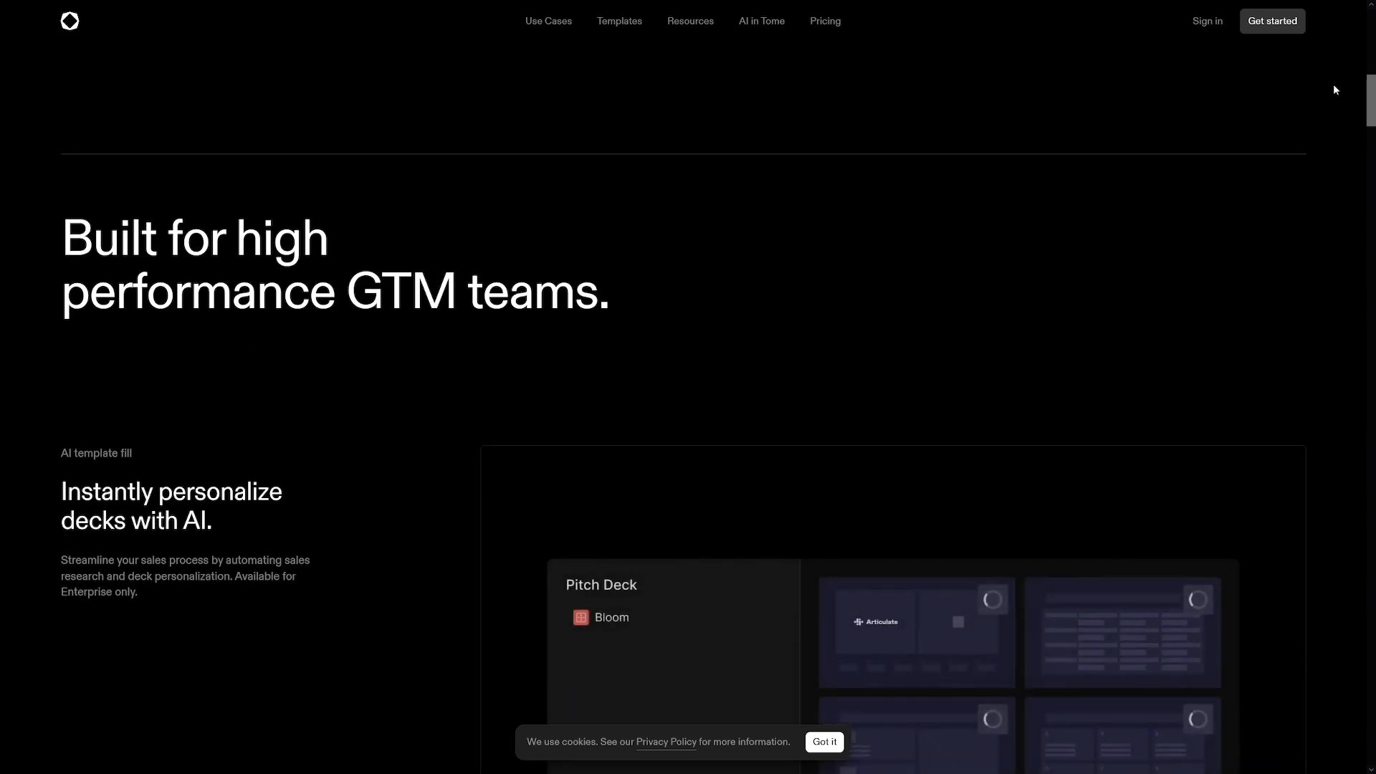
{"action": "scroll", "coordinate": [1334, 85], "scroll_direction": "down", "scroll_amount": 1}
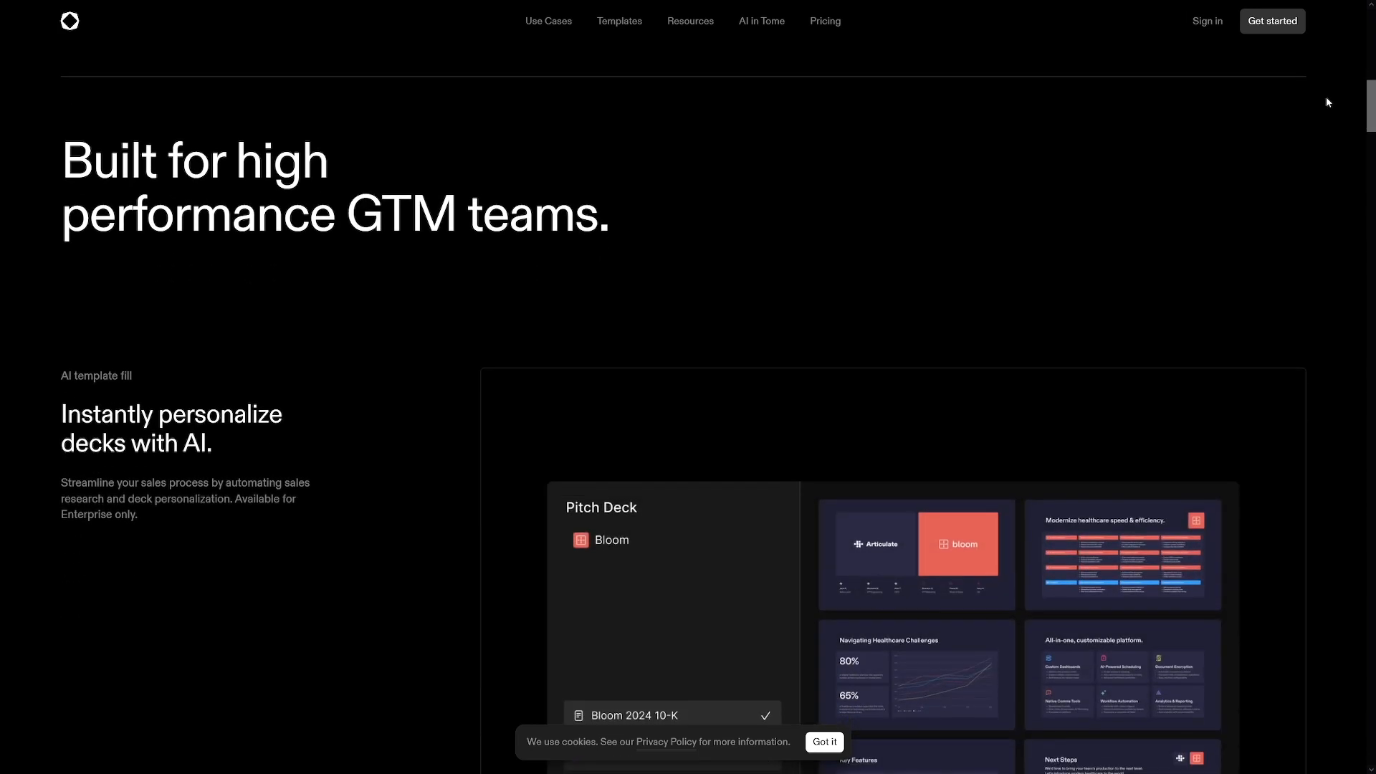
{"action": "scroll", "coordinate": [1325, 104], "scroll_direction": "down", "scroll_amount": 1}
{"action": "scroll", "coordinate": [1323, 111], "scroll_direction": "down", "scroll_amount": 1}
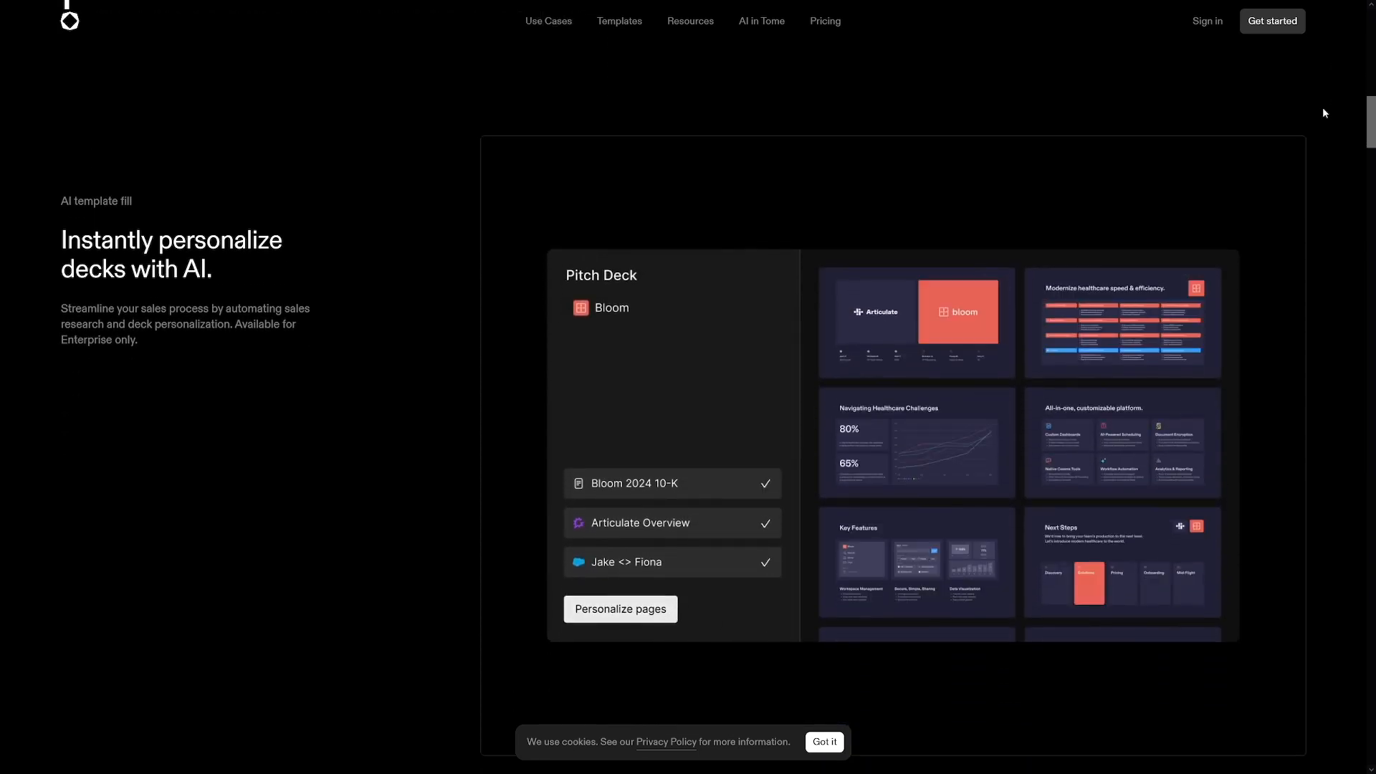
{"action": "scroll", "coordinate": [1325, 113], "scroll_direction": "down", "scroll_amount": 3}
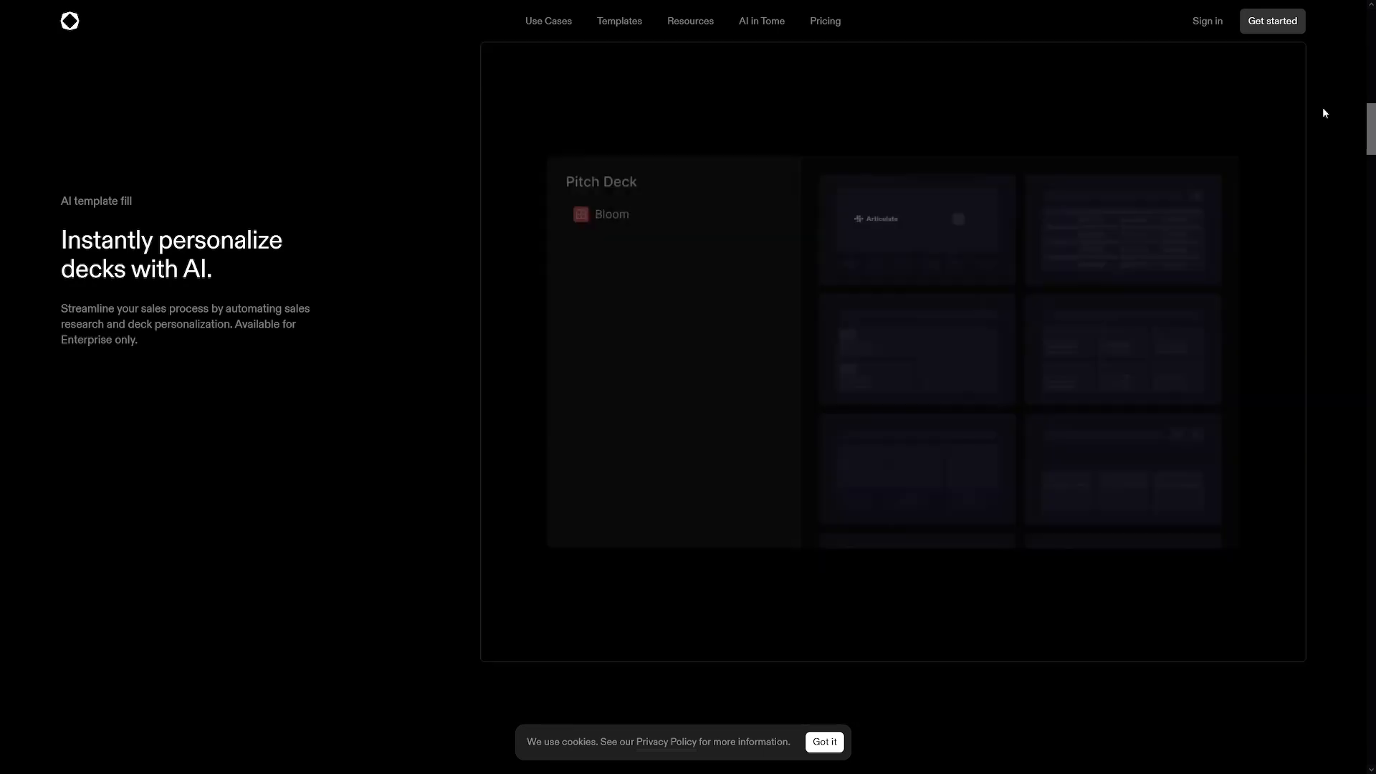
{"action": "scroll", "coordinate": [1324, 113], "scroll_direction": "down", "scroll_amount": 1}
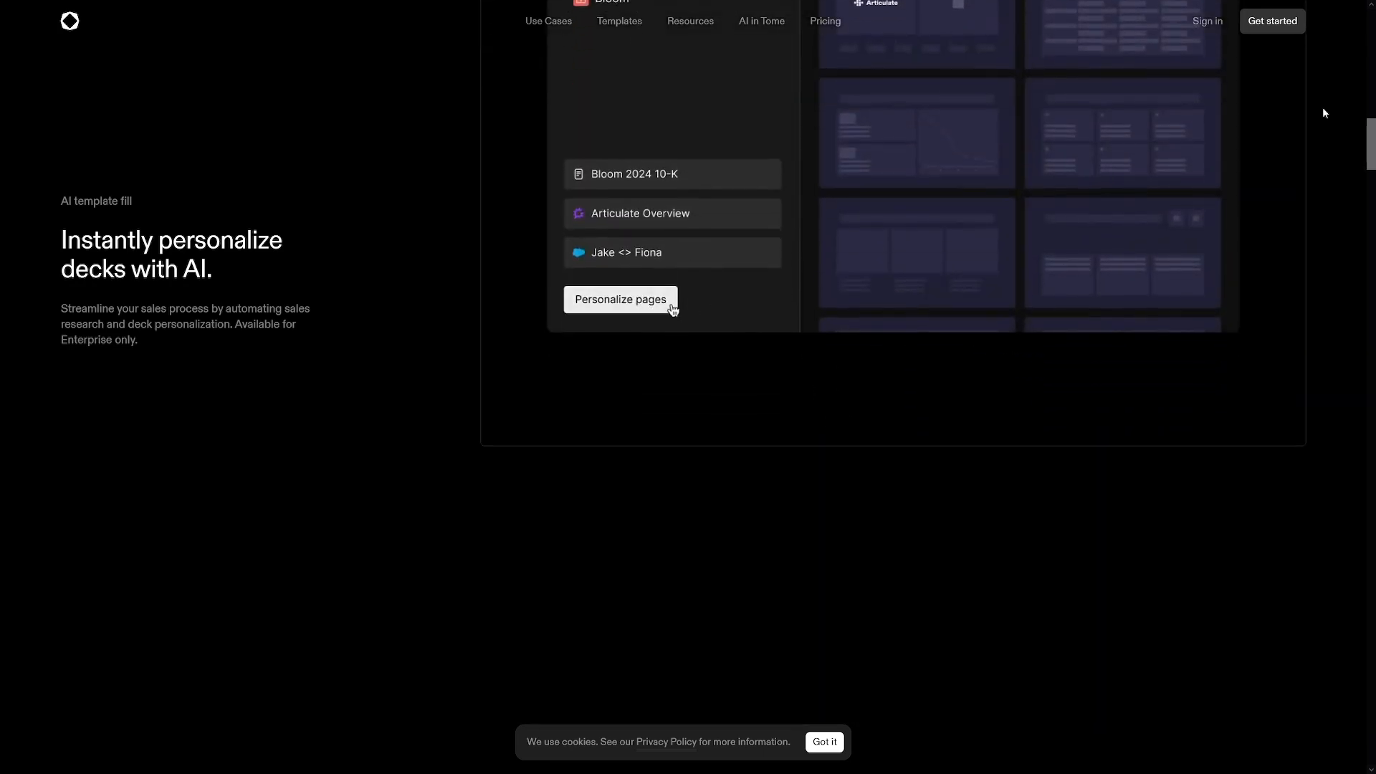
{"action": "scroll", "coordinate": [1322, 107], "scroll_direction": "down", "scroll_amount": 2}
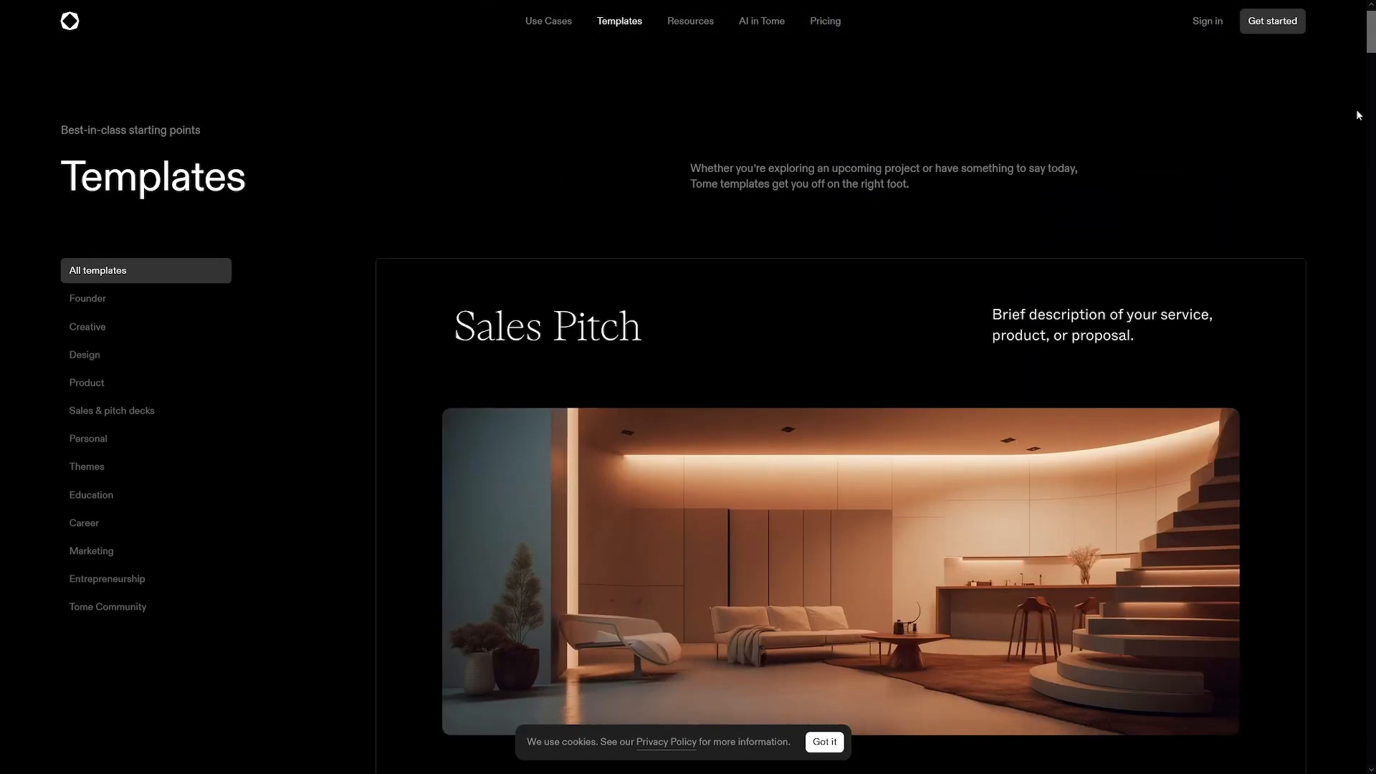
- Examine the public Templates page, from the featured Sales Pitch template through the gallery of other presentation templates
{"action": "scroll", "coordinate": [1356, 109], "scroll_direction": "down", "scroll_amount": 2}
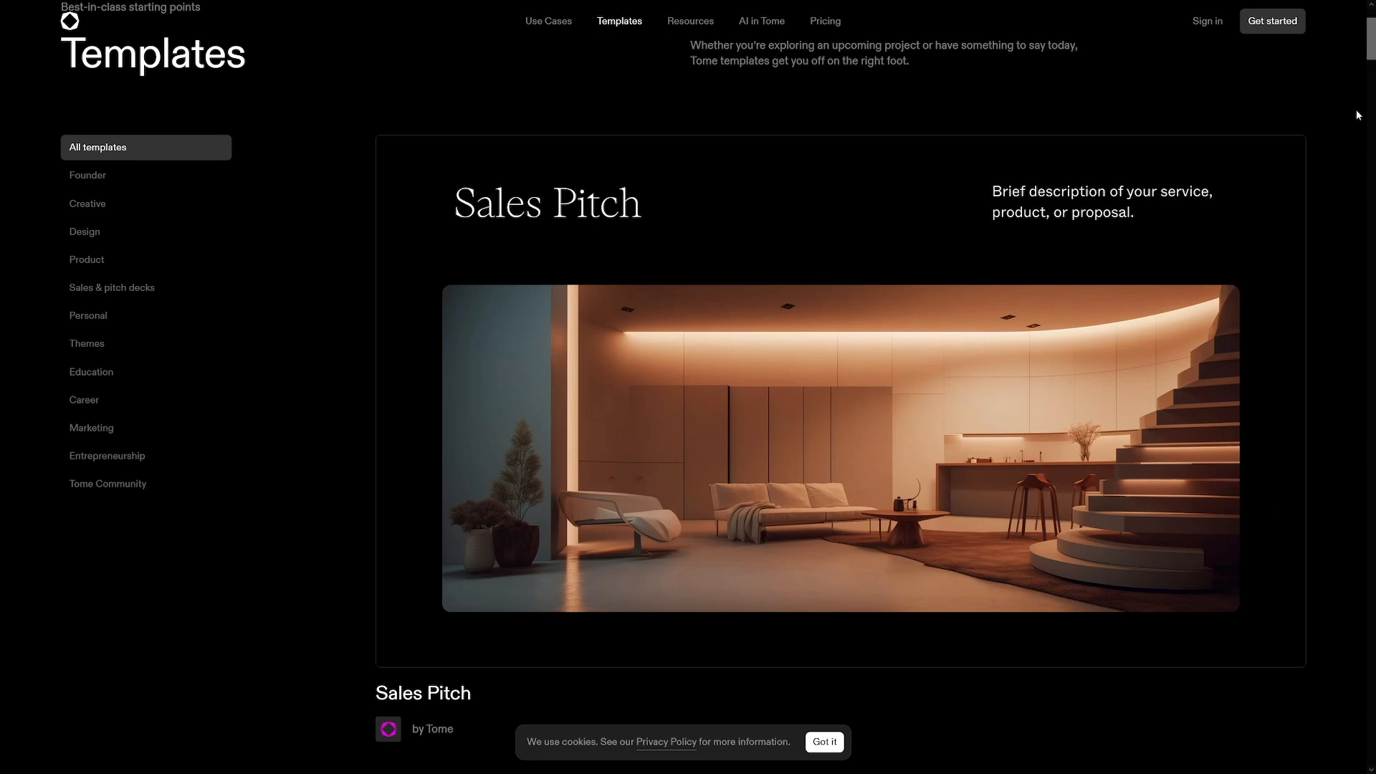
{"action": "scroll", "coordinate": [1356, 110], "scroll_direction": "down", "scroll_amount": 2}
{"action": "scroll", "coordinate": [1356, 115], "scroll_direction": "down", "scroll_amount": 1}
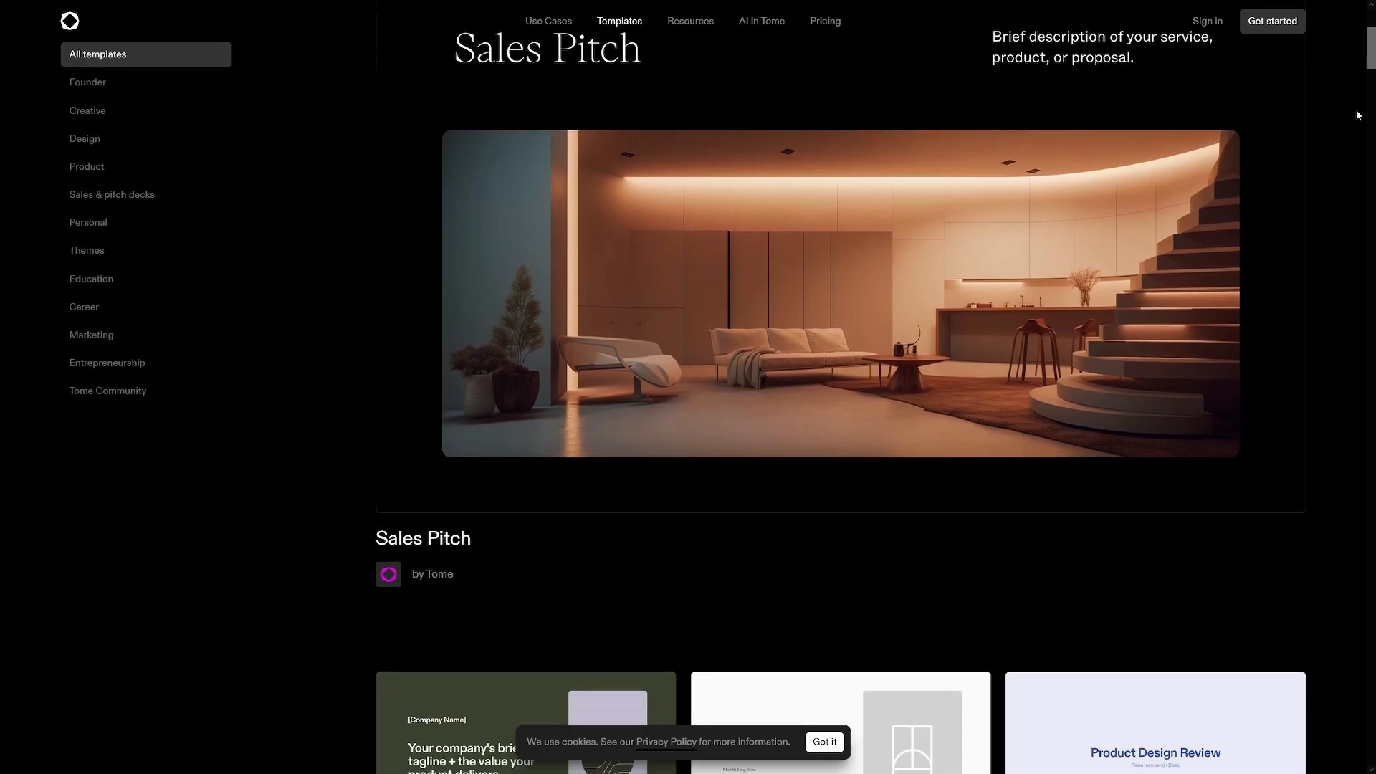
{"action": "scroll", "coordinate": [1356, 110], "scroll_direction": "down", "scroll_amount": 2}
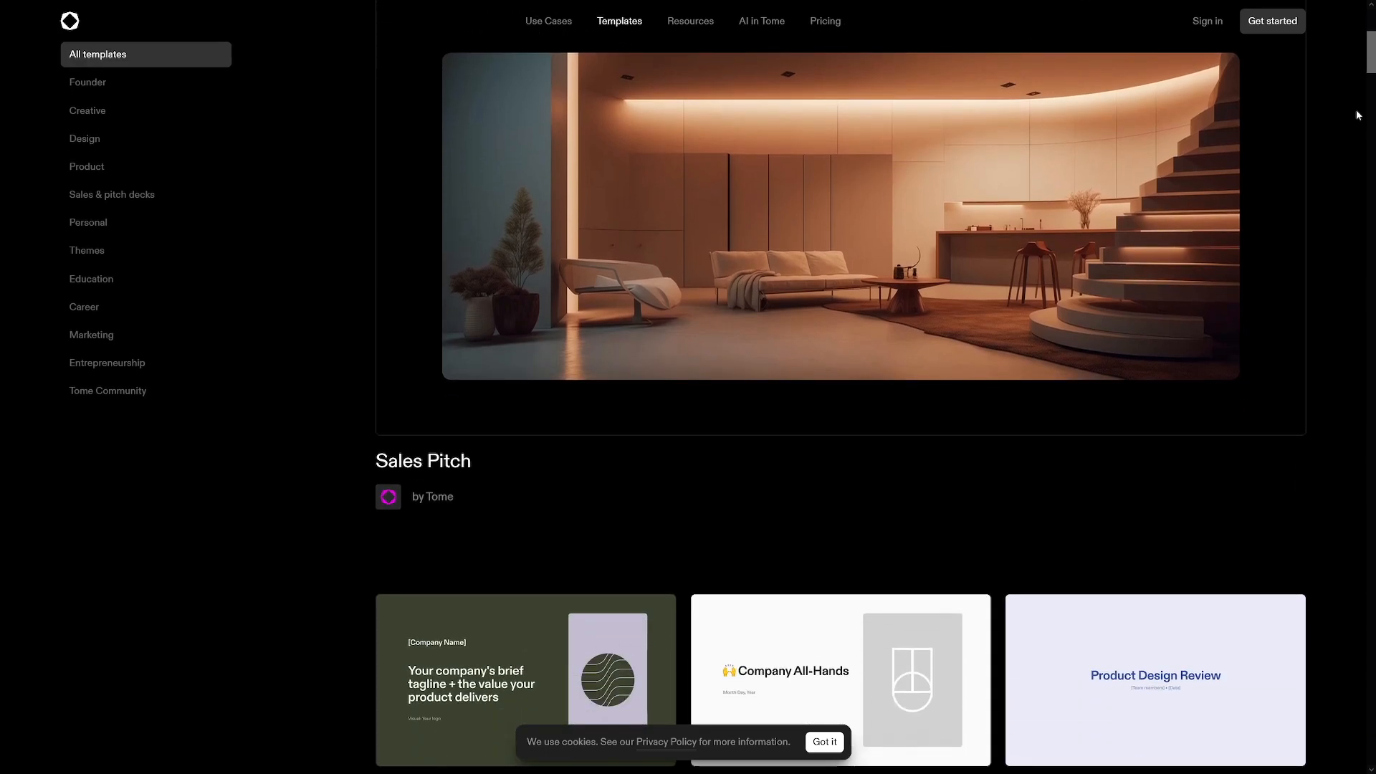
{"action": "scroll", "coordinate": [1357, 111], "scroll_direction": "down", "scroll_amount": 3}
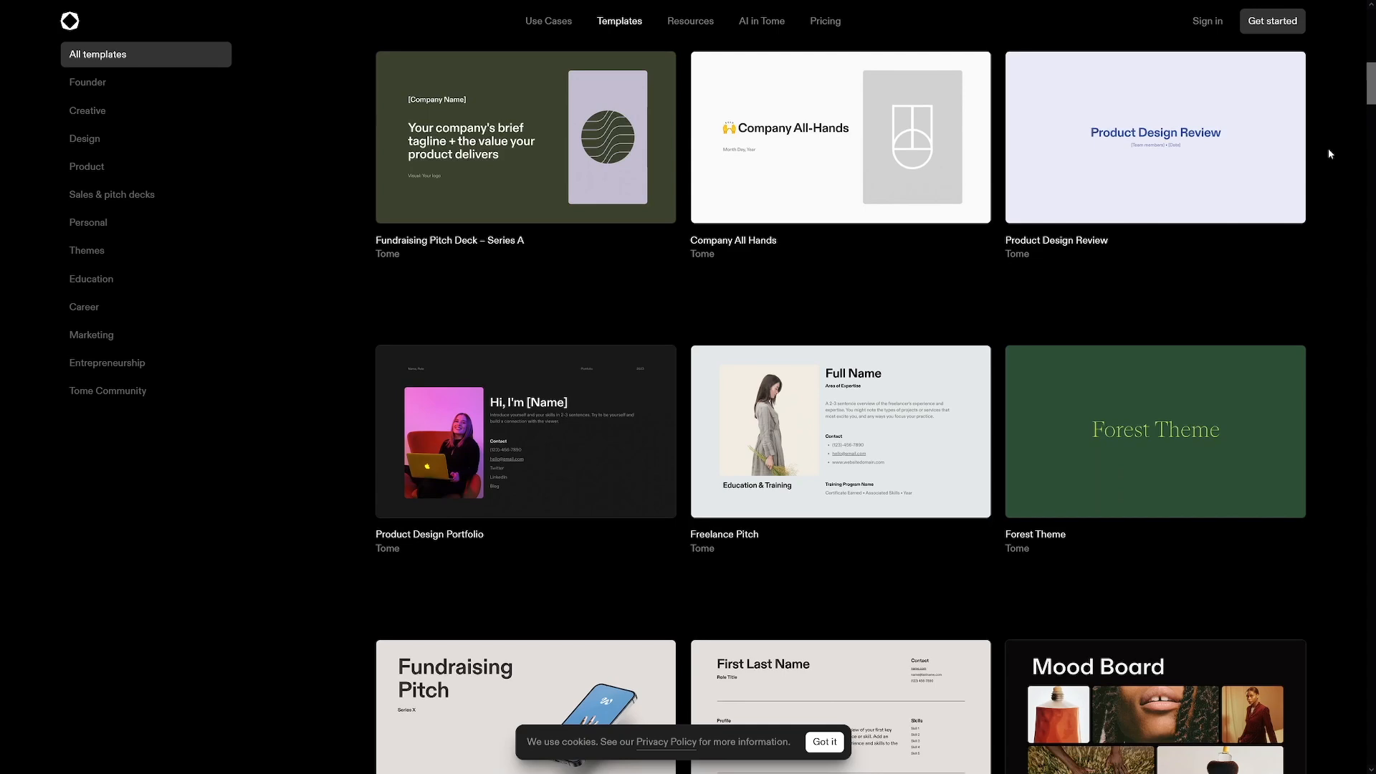
{"action": "scroll", "coordinate": [1328, 150], "scroll_direction": "down", "scroll_amount": 1}
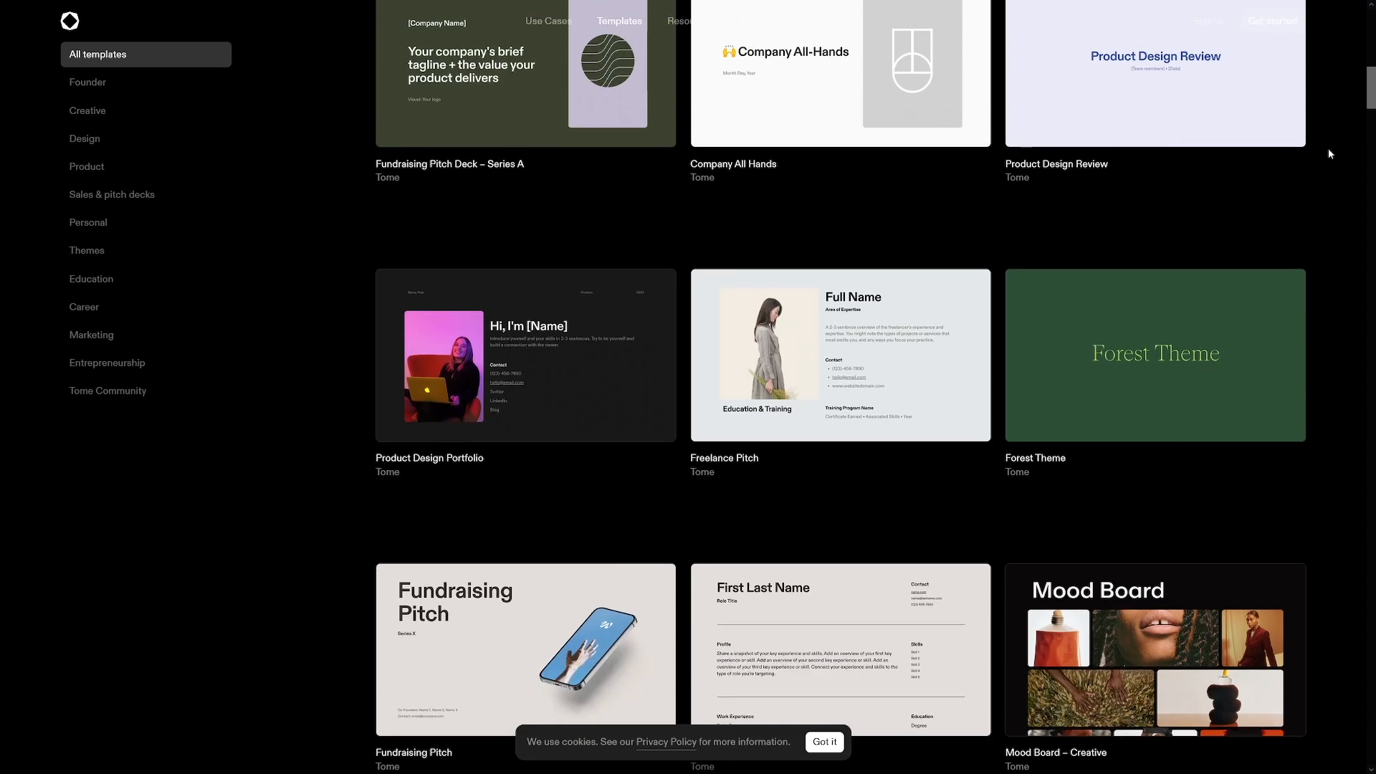
{"action": "scroll", "coordinate": [1328, 150], "scroll_direction": "down", "scroll_amount": 3}
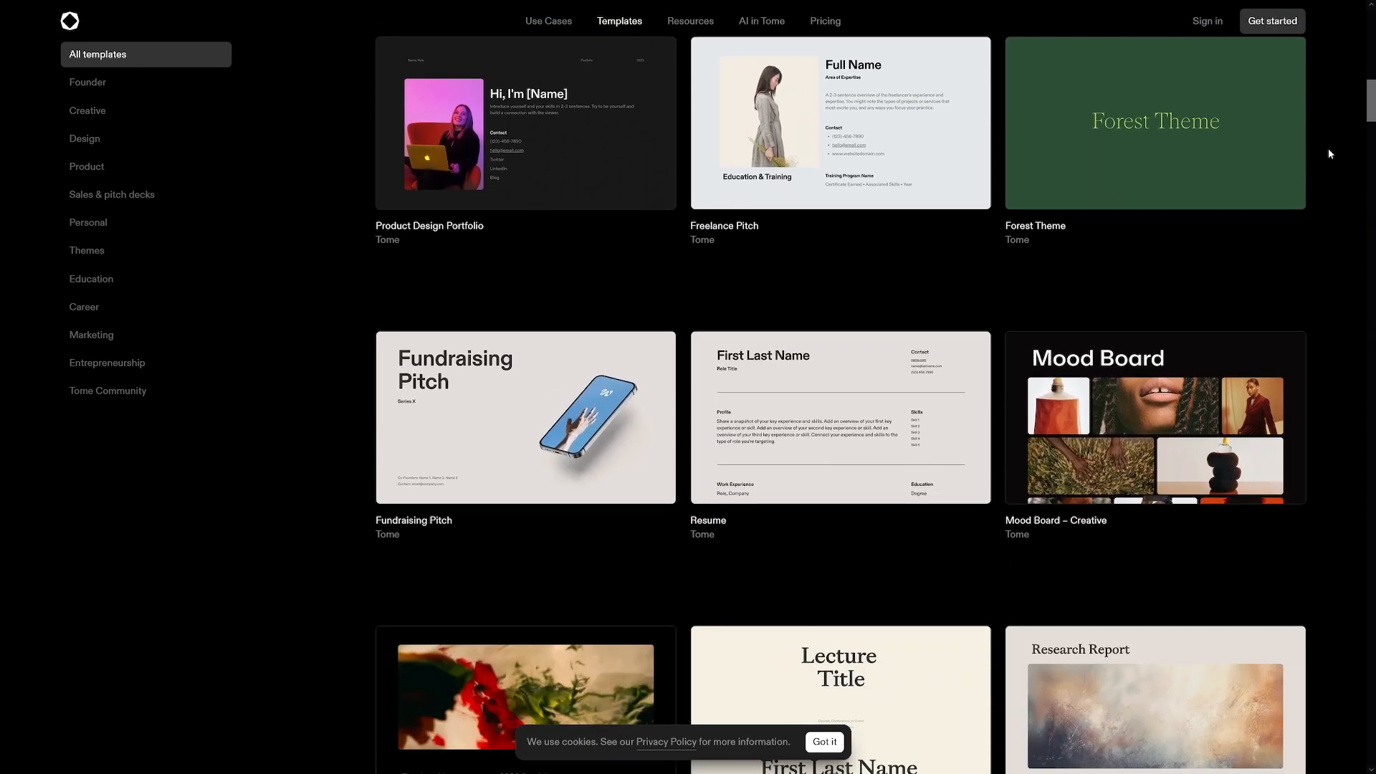
{"action": "scroll", "coordinate": [1329, 152], "scroll_direction": "down", "scroll_amount": 3}
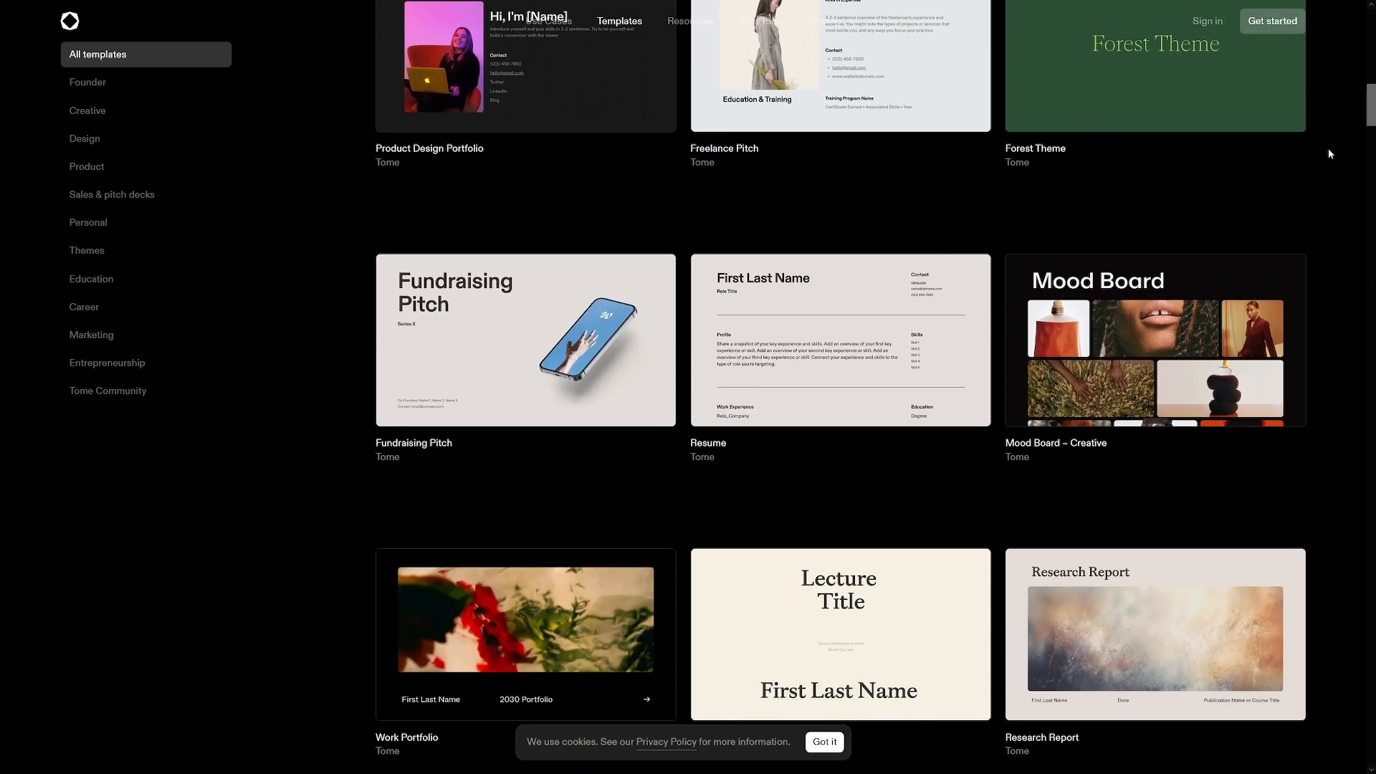
{"action": "scroll", "coordinate": [1328, 148], "scroll_direction": "down", "scroll_amount": 2}
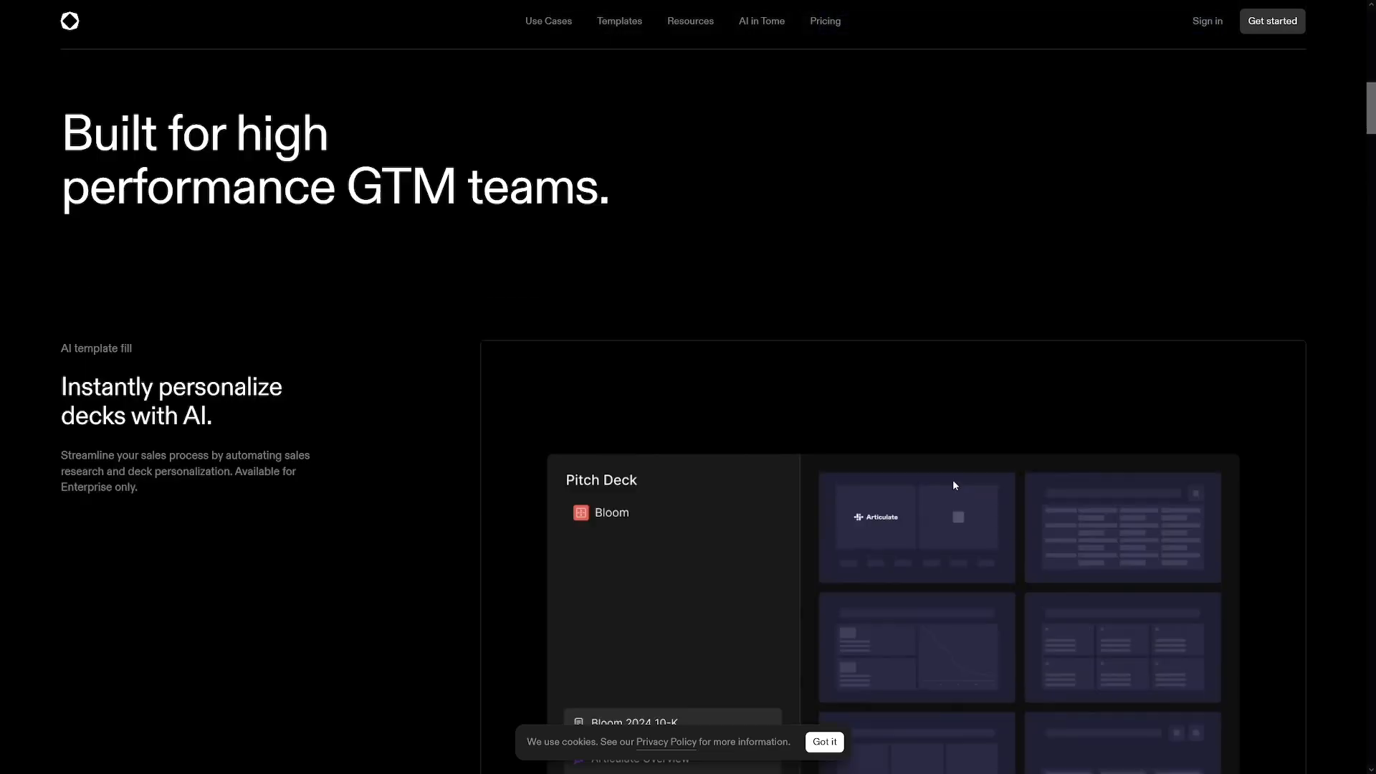
- Get started from the home page, sign up with a Google account and choose the basic plan
{"action": "scroll", "coordinate": [952, 480], "scroll_direction": "up", "scroll_amount": 10}
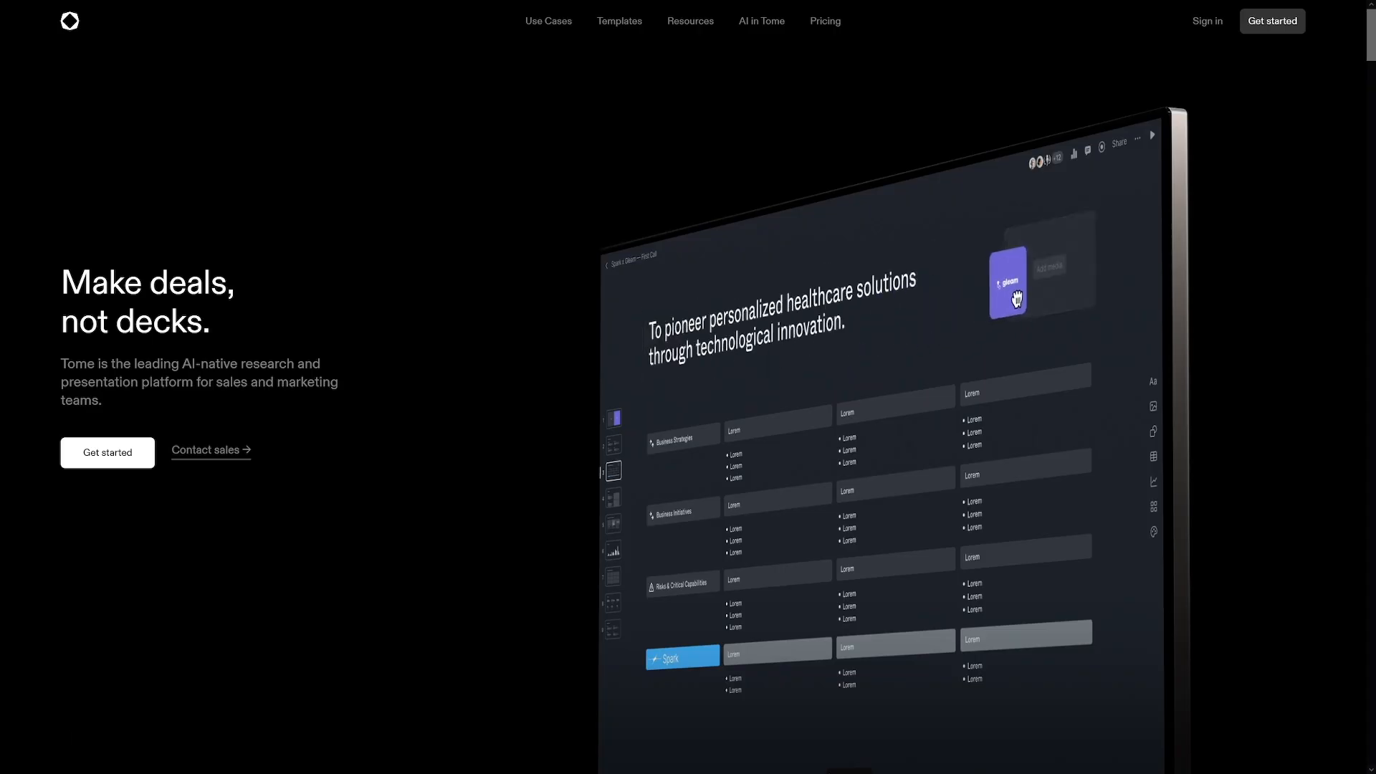
{"action": "left_click", "coordinate": [1279, 27]}
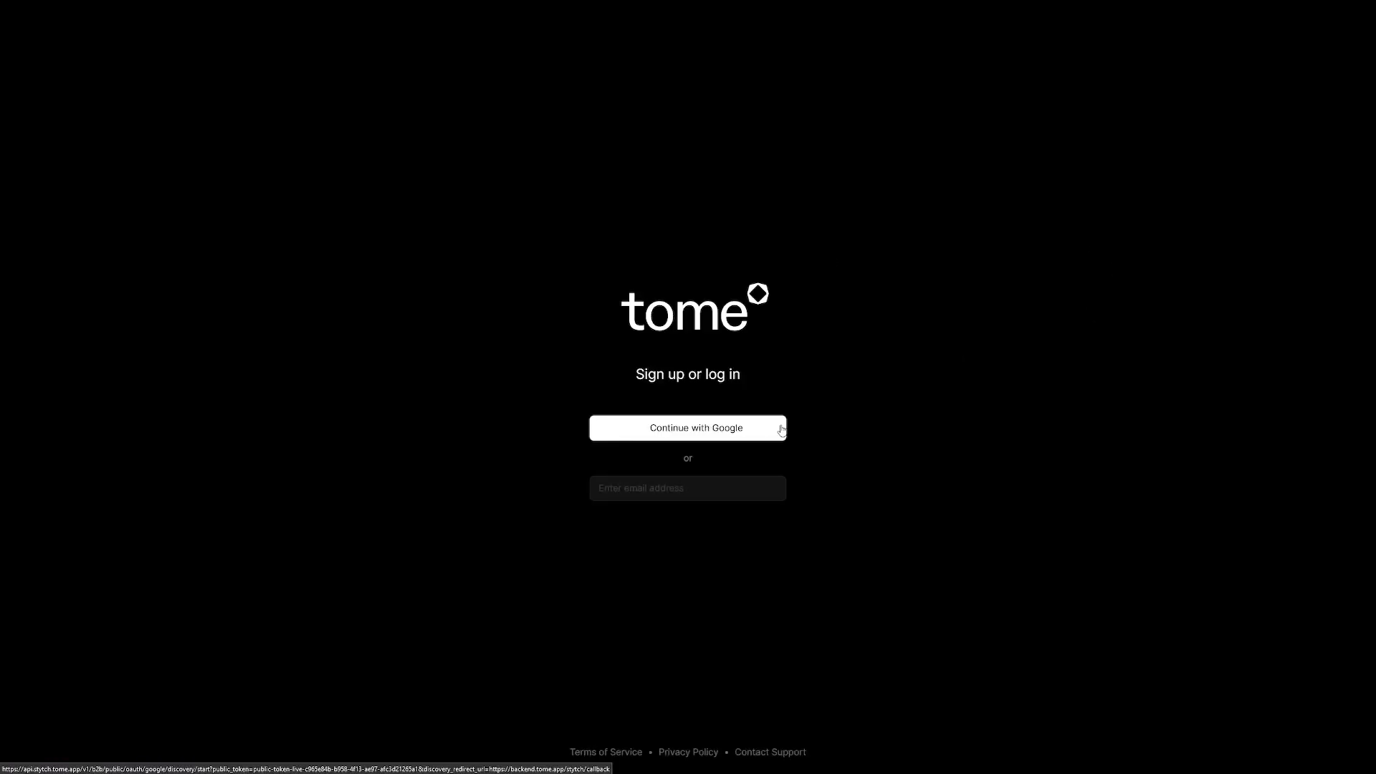
{"action": "left_click", "coordinate": [716, 434]}
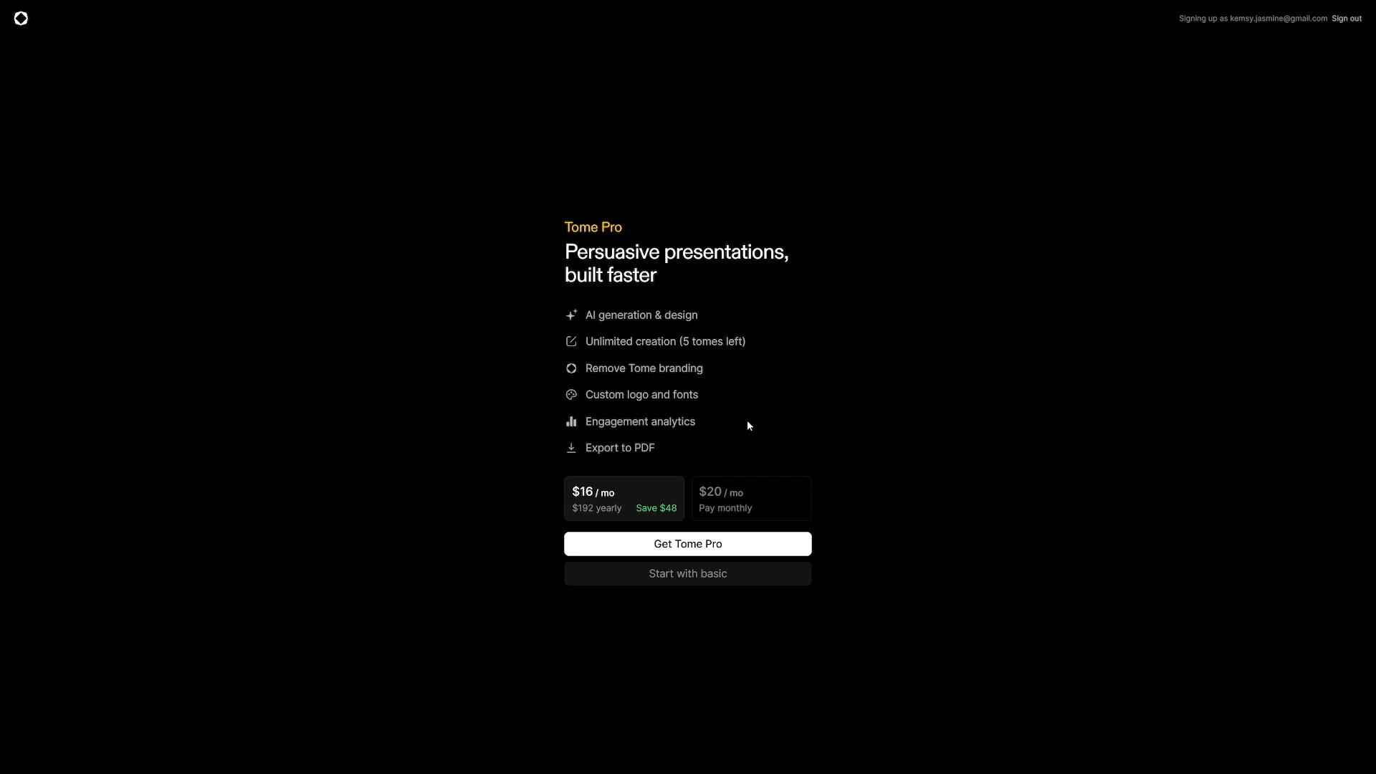
{"action": "left_click", "coordinate": [712, 581]}
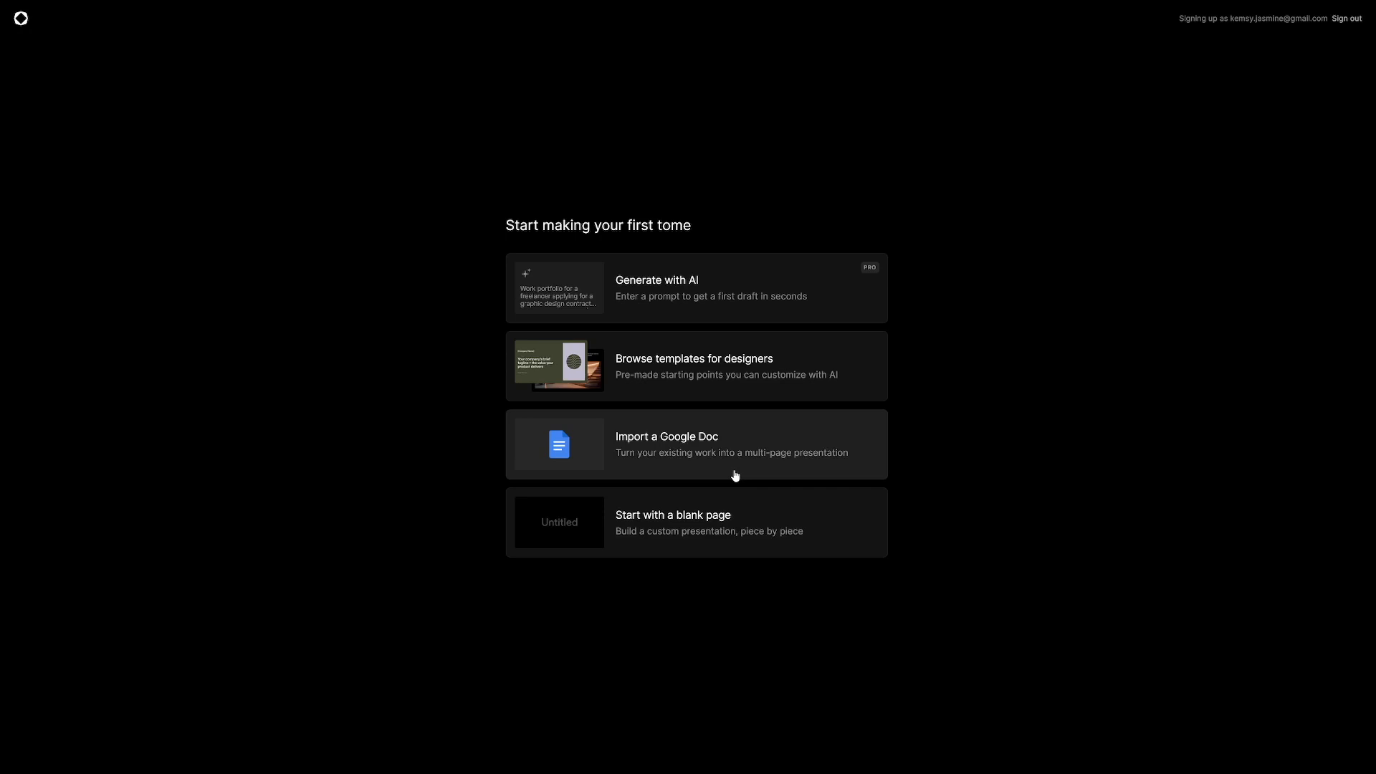
- Browse the templates for designers and examine the full in-app template gallery
{"action": "left_click", "coordinate": [709, 360]}
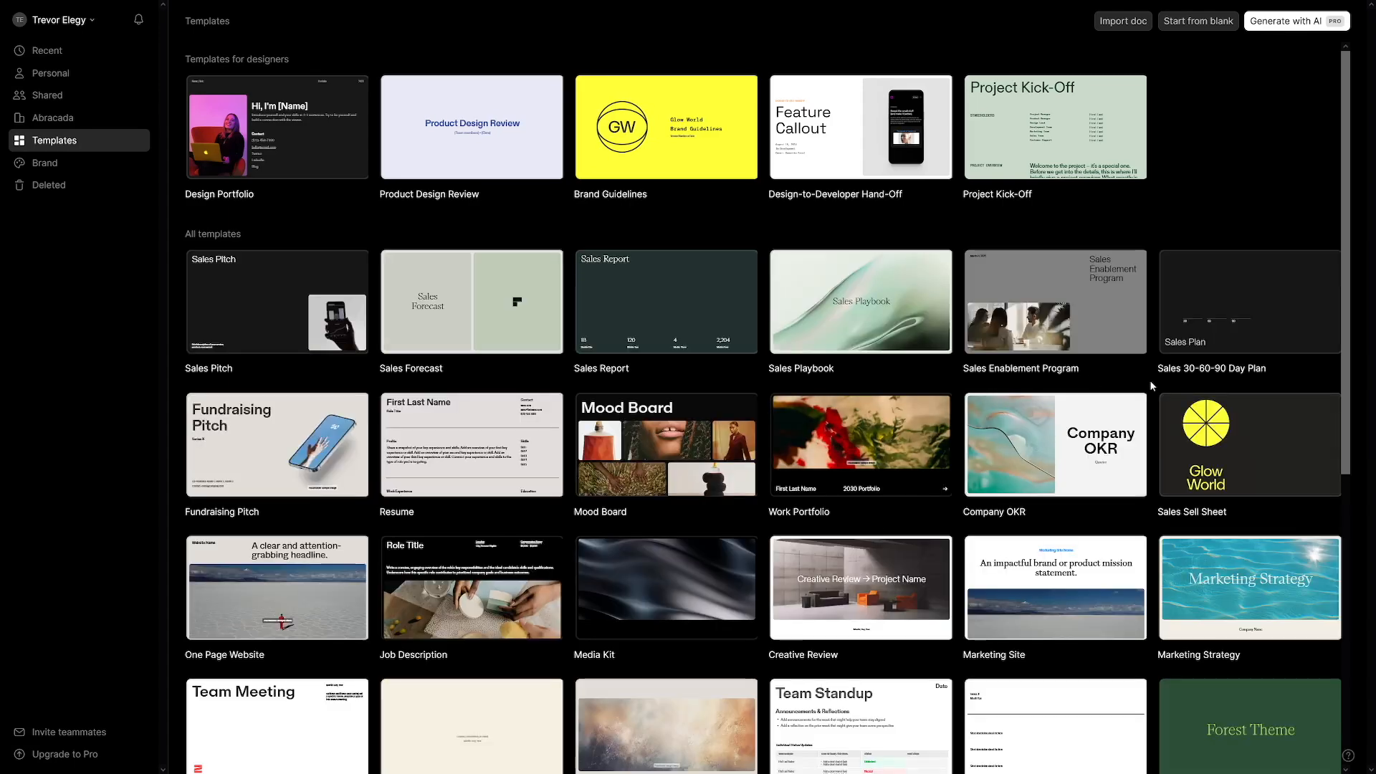
{"action": "scroll", "coordinate": [1150, 380], "scroll_direction": "down", "scroll_amount": 3}
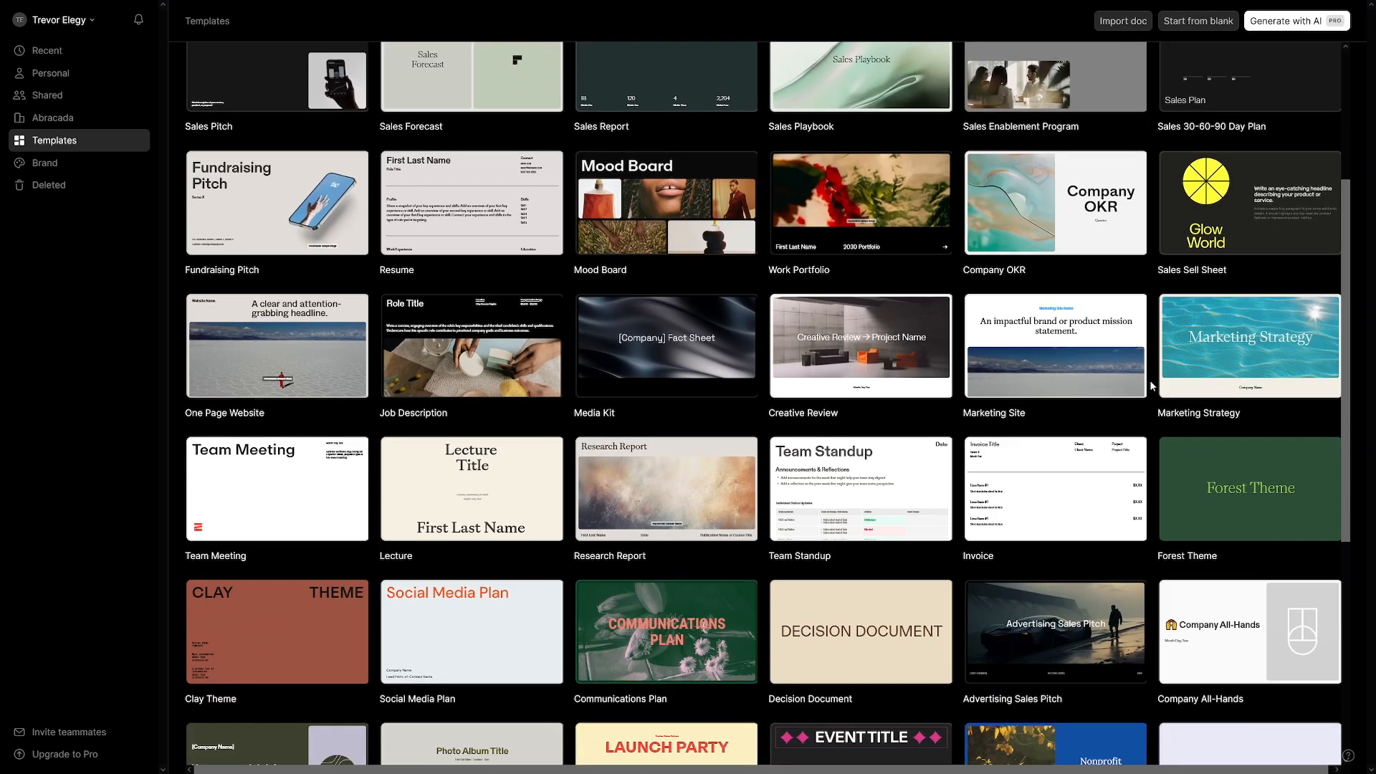
{"action": "scroll", "coordinate": [1150, 380], "scroll_direction": "down", "scroll_amount": 7}
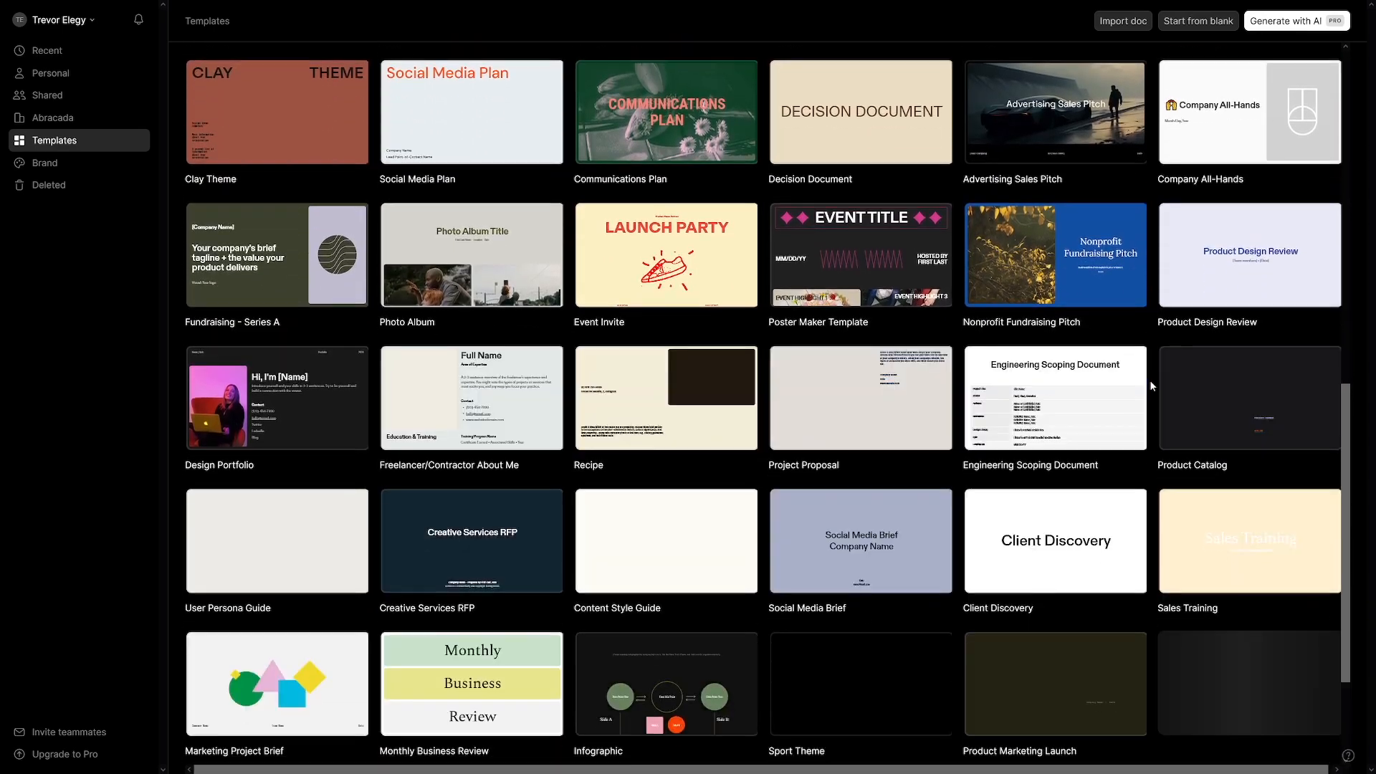
{"action": "scroll", "coordinate": [1150, 380], "scroll_direction": "down", "scroll_amount": 2}
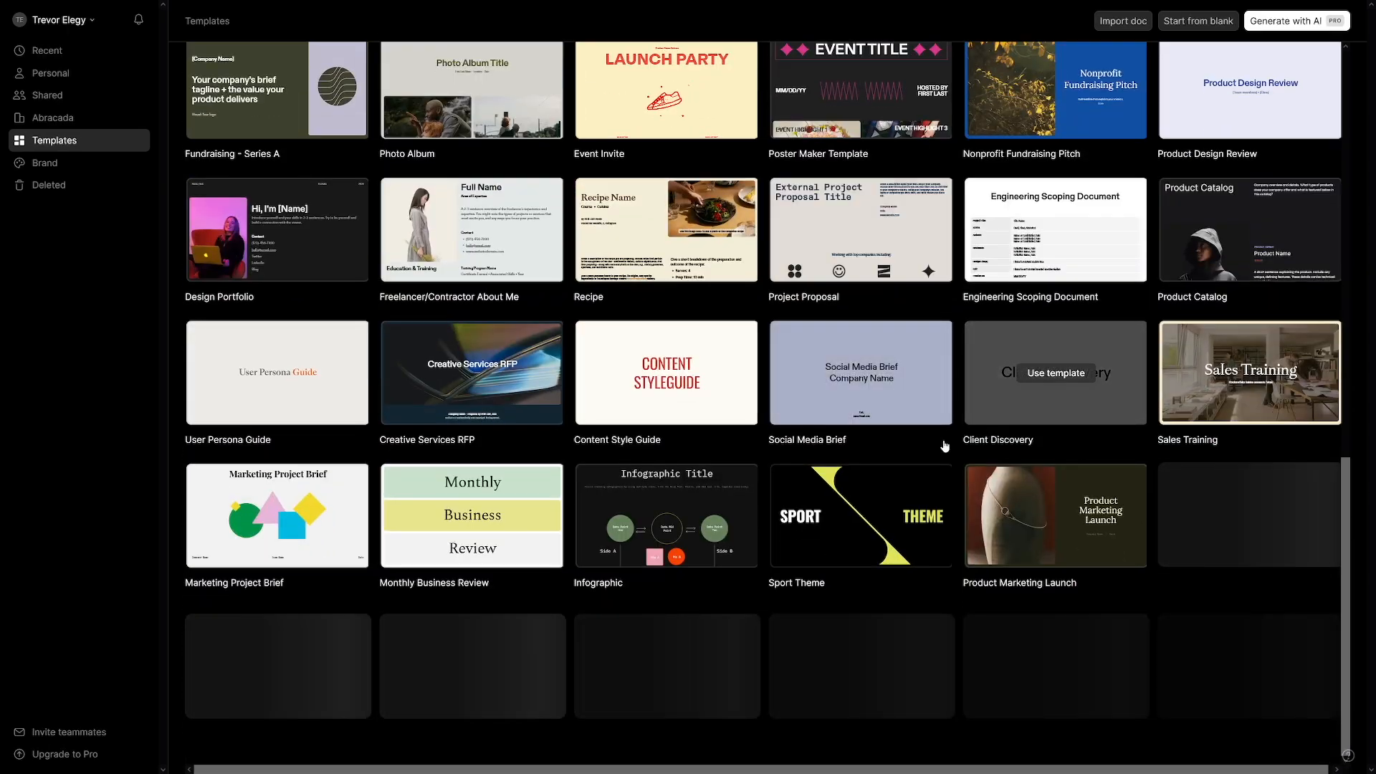
{"action": "scroll", "coordinate": [945, 445], "scroll_direction": "down", "scroll_amount": 6}
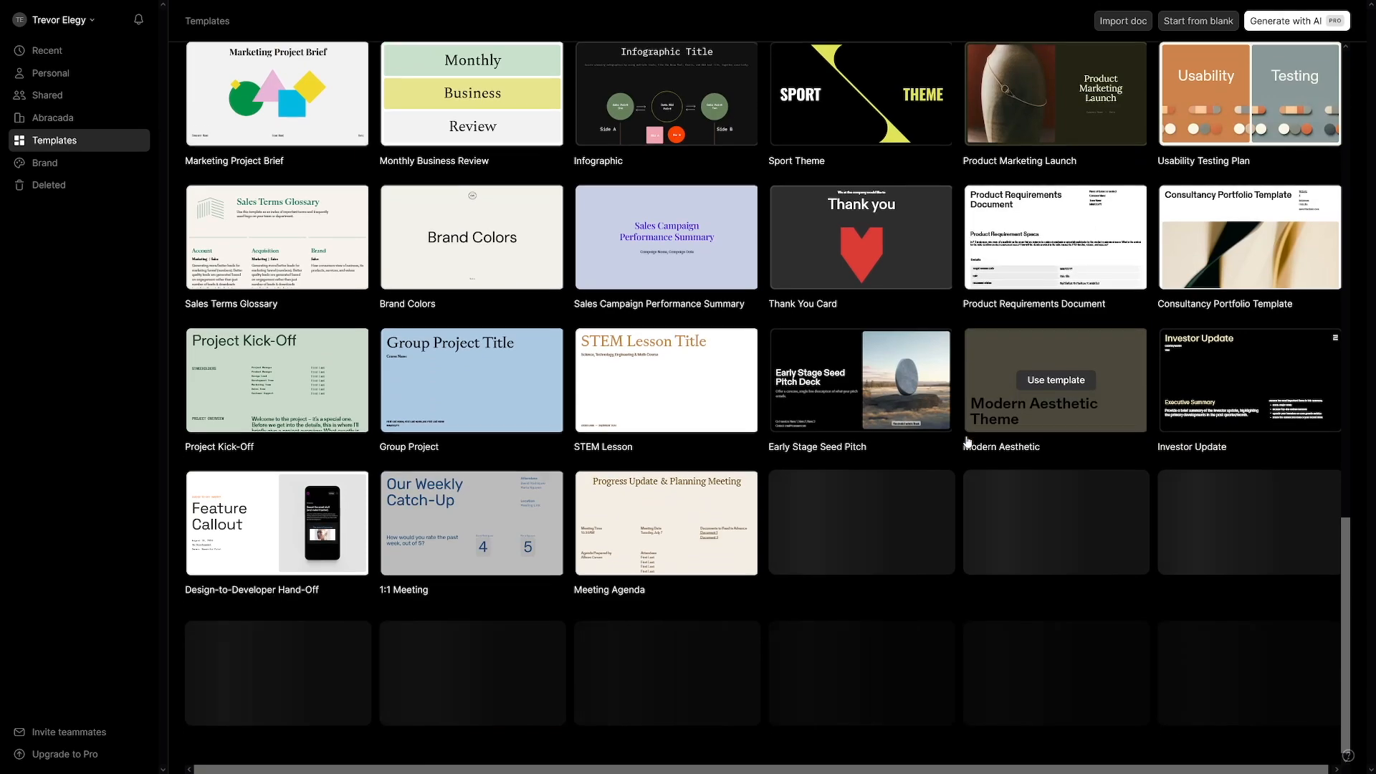
{"action": "scroll", "coordinate": [964, 438], "scroll_direction": "down", "scroll_amount": 2}
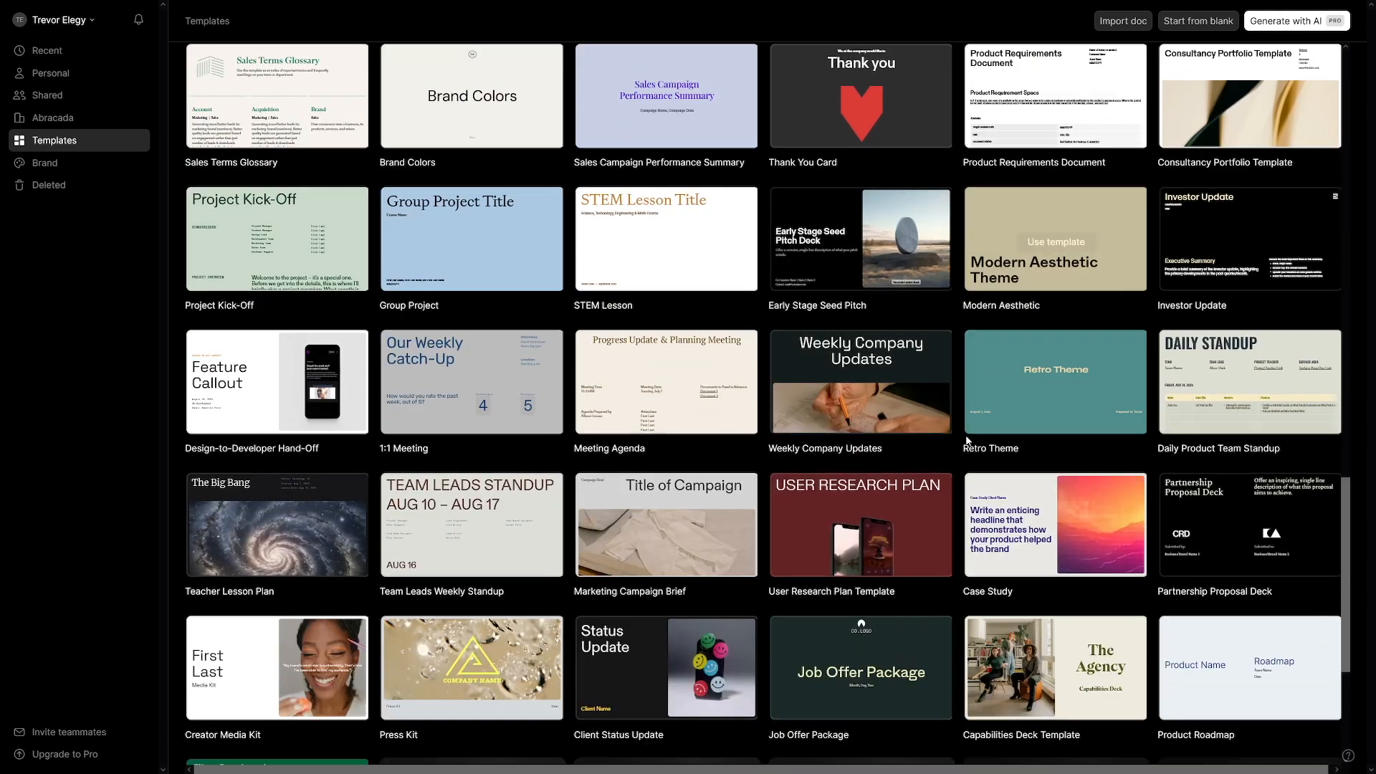
{"action": "scroll", "coordinate": [956, 430], "scroll_direction": "down", "scroll_amount": 3}
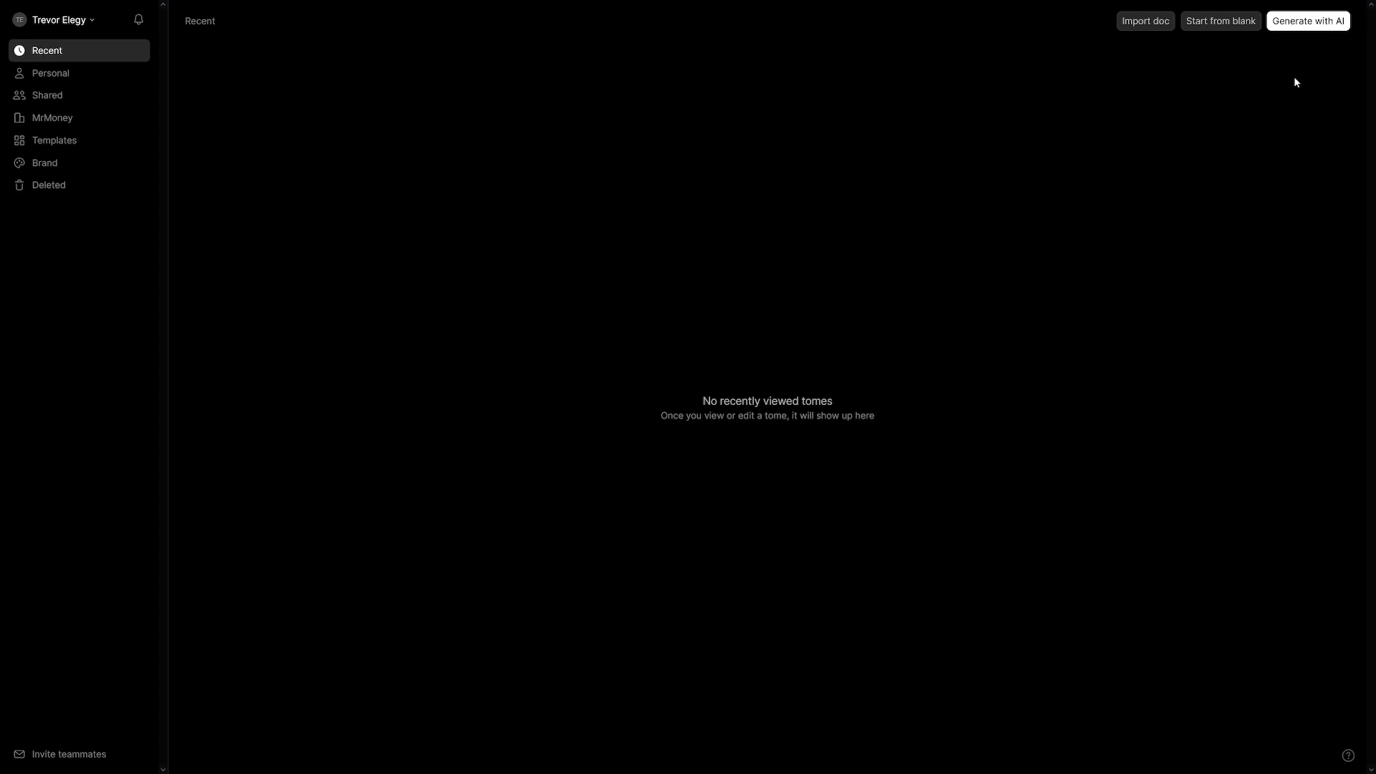
- Start a new presentation with AI generation and review the example prompts for class lectures, class presentations and lesson plans
{"action": "left_click", "coordinate": [1317, 27]}
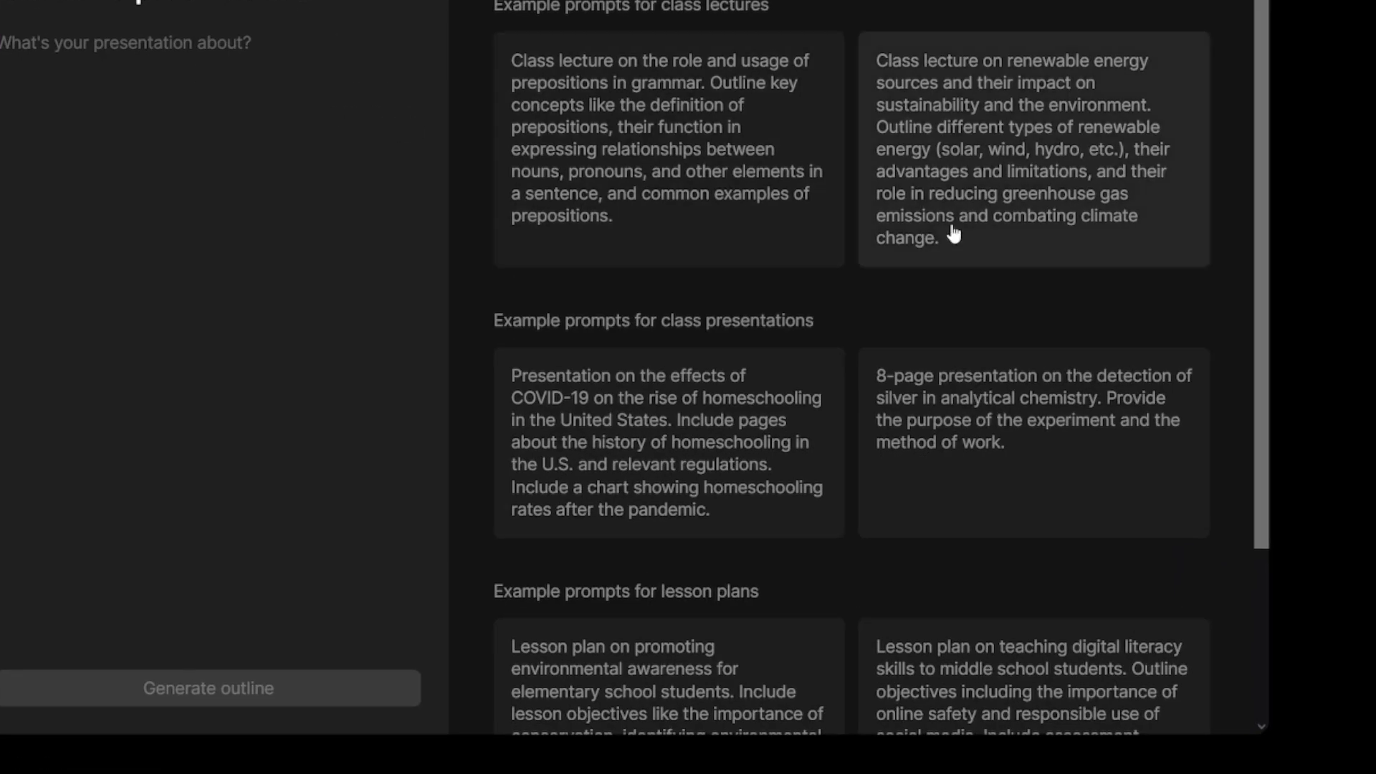
{"action": "scroll", "coordinate": [869, 387], "scroll_direction": "down", "scroll_amount": 2}
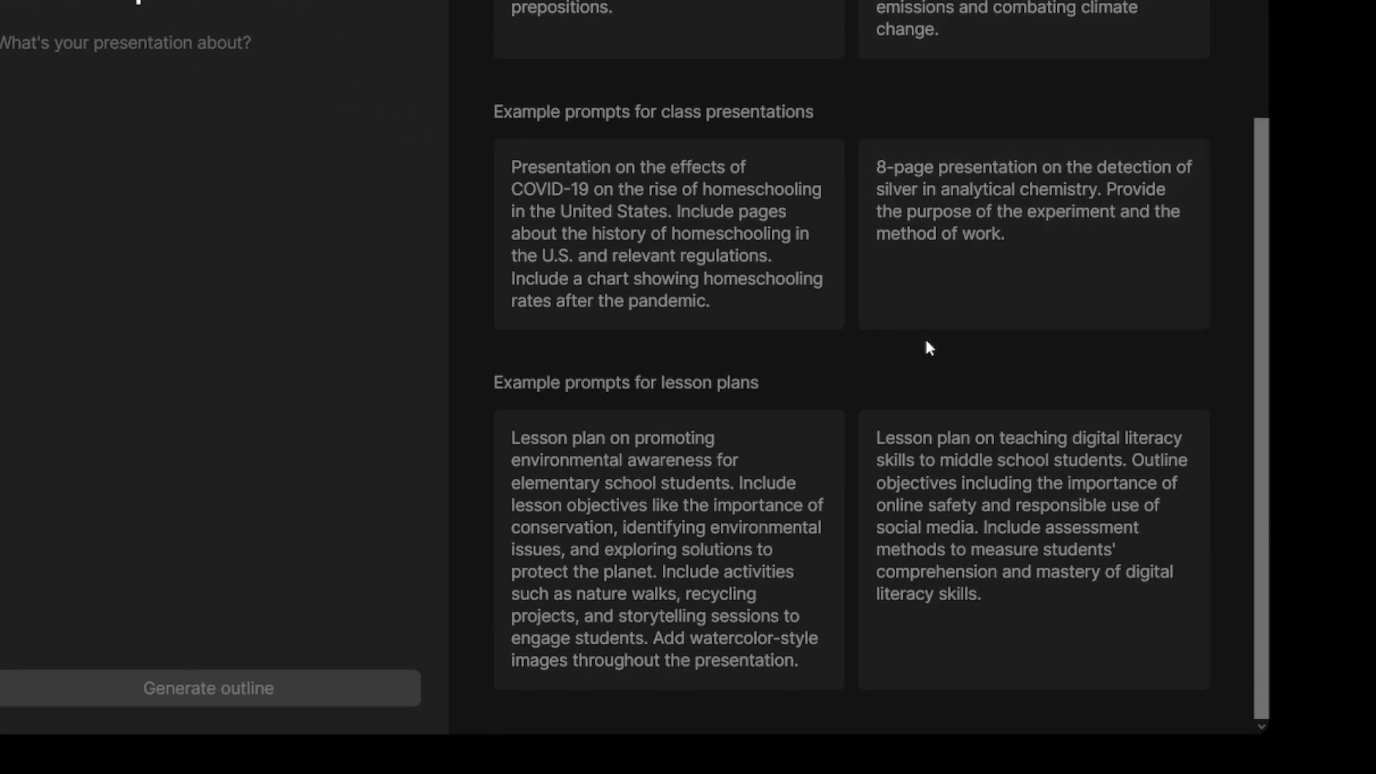
{"action": "scroll", "coordinate": [925, 341], "scroll_direction": "up", "scroll_amount": 3}
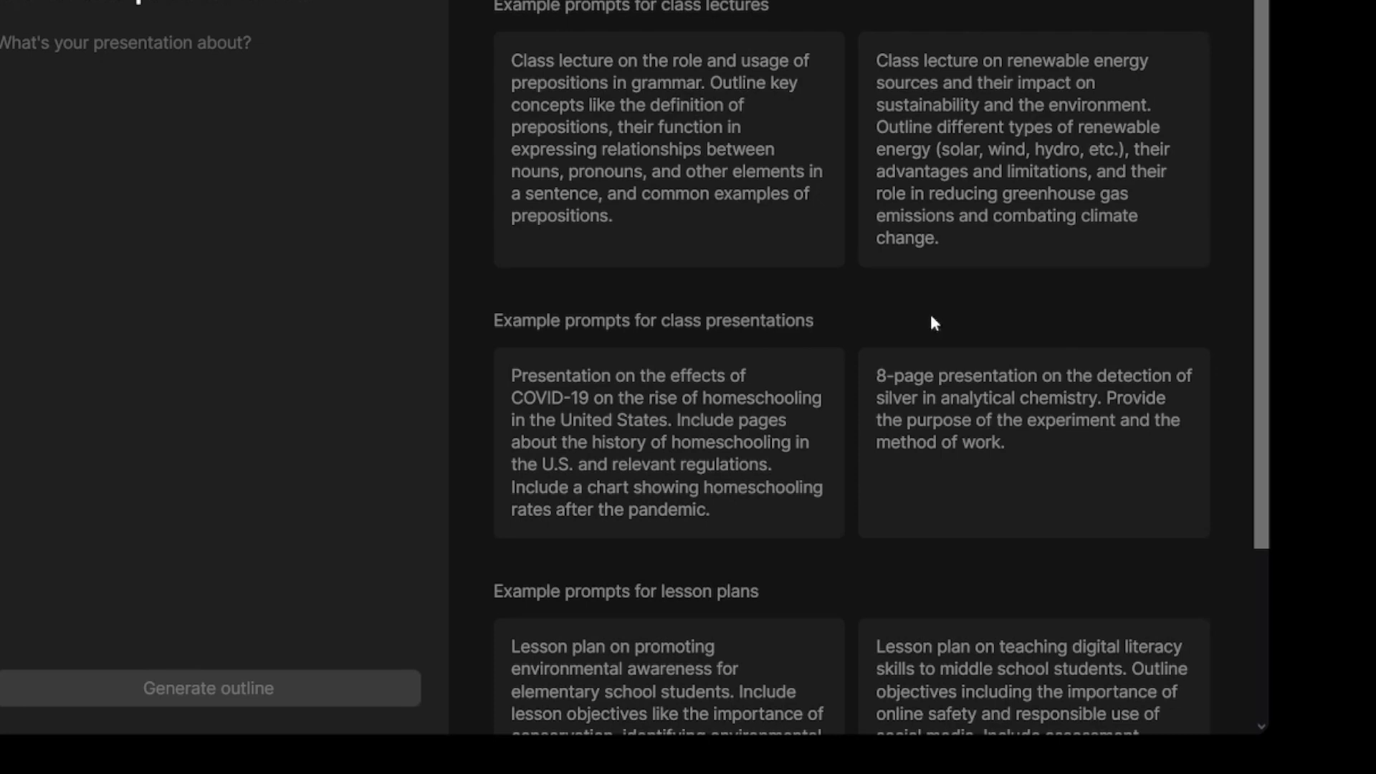
{"action": "scroll", "coordinate": [931, 319], "scroll_direction": "down", "scroll_amount": 2}
{"action": "scroll", "coordinate": [944, 430], "scroll_direction": "up", "scroll_amount": 2}
{"action": "scroll", "coordinate": [951, 323], "scroll_direction": "down", "scroll_amount": 2}
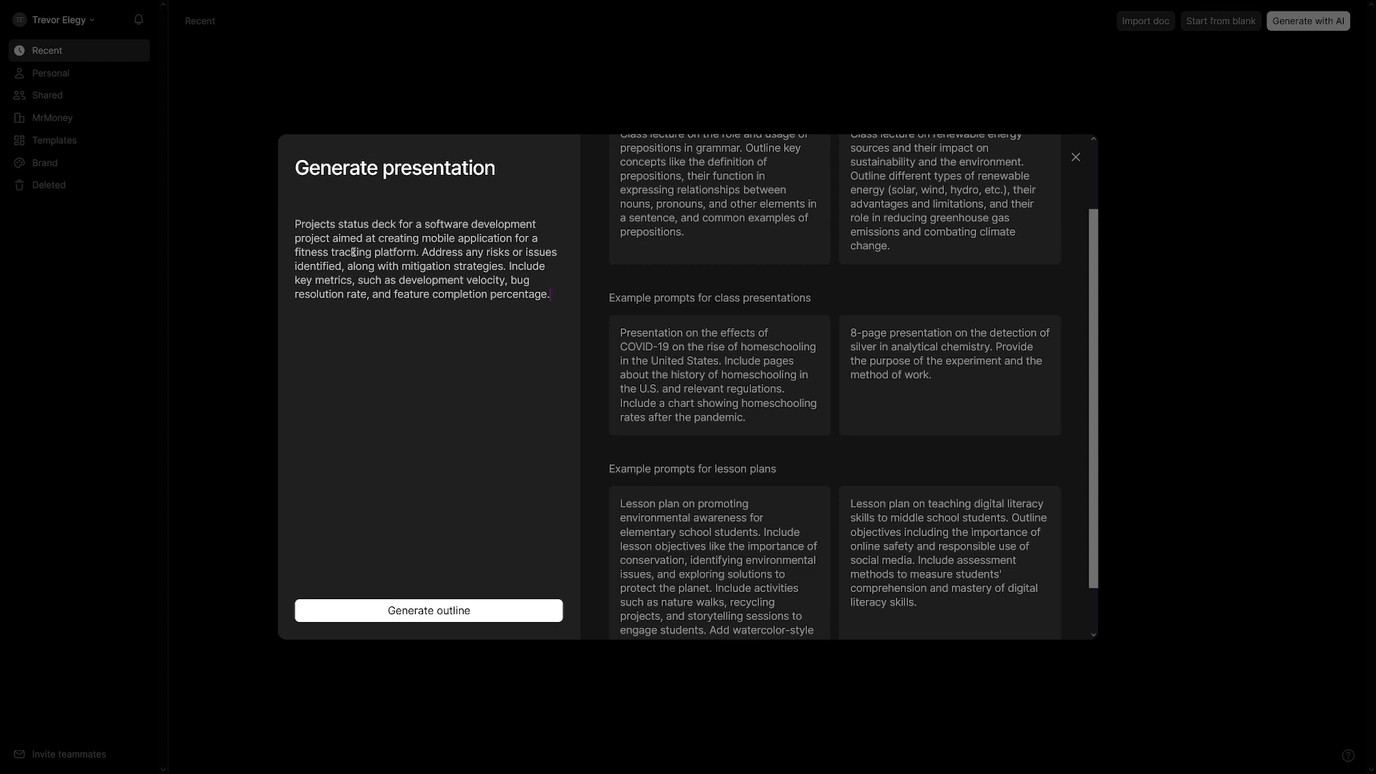
- Check the project status deck prompt for a fitness tracking mobile application and generate the presentation outline from it
{"action": "left_click_drag", "start_coordinate": [298, 252], "coordinate": [417, 253]}
{"action": "scroll", "coordinate": [691, 338], "scroll_direction": "up", "scroll_amount": 2}
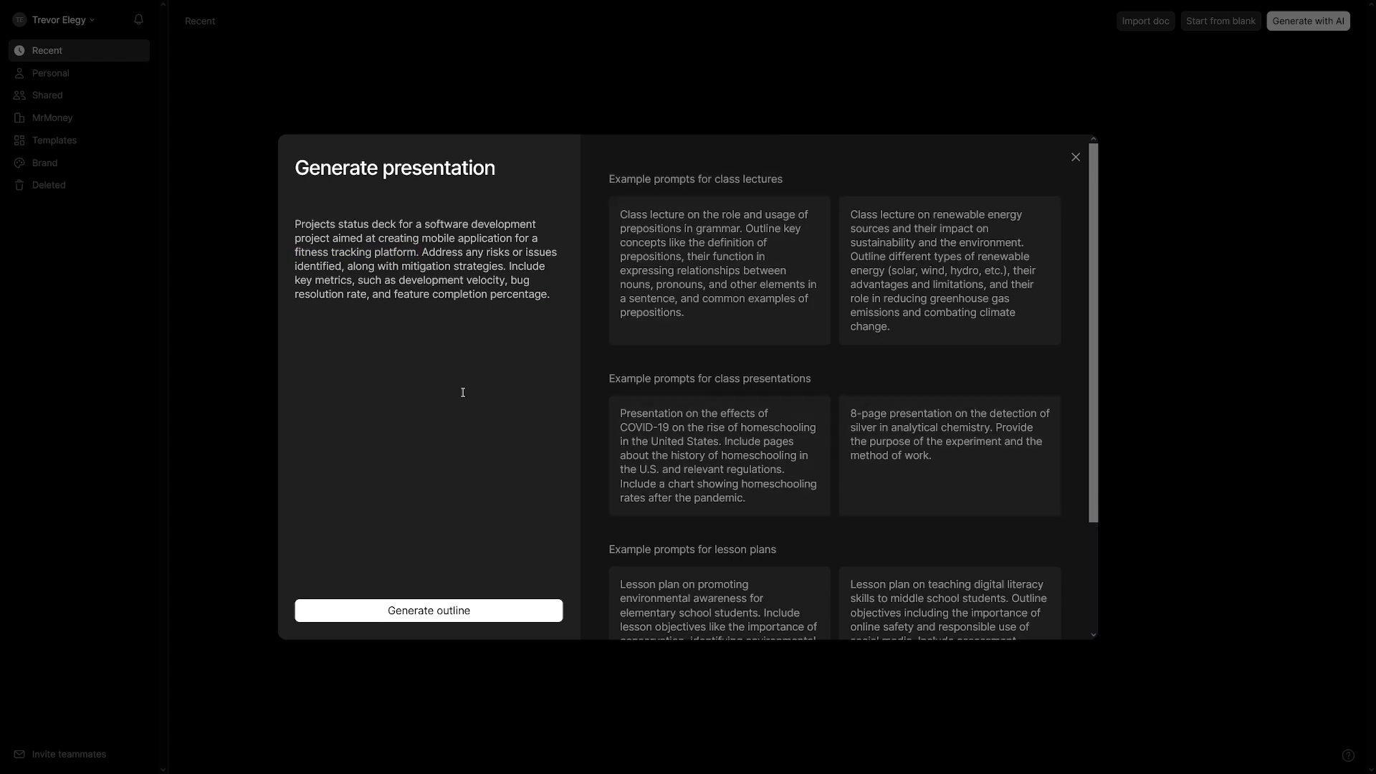
{"action": "left_click", "coordinate": [490, 611]}
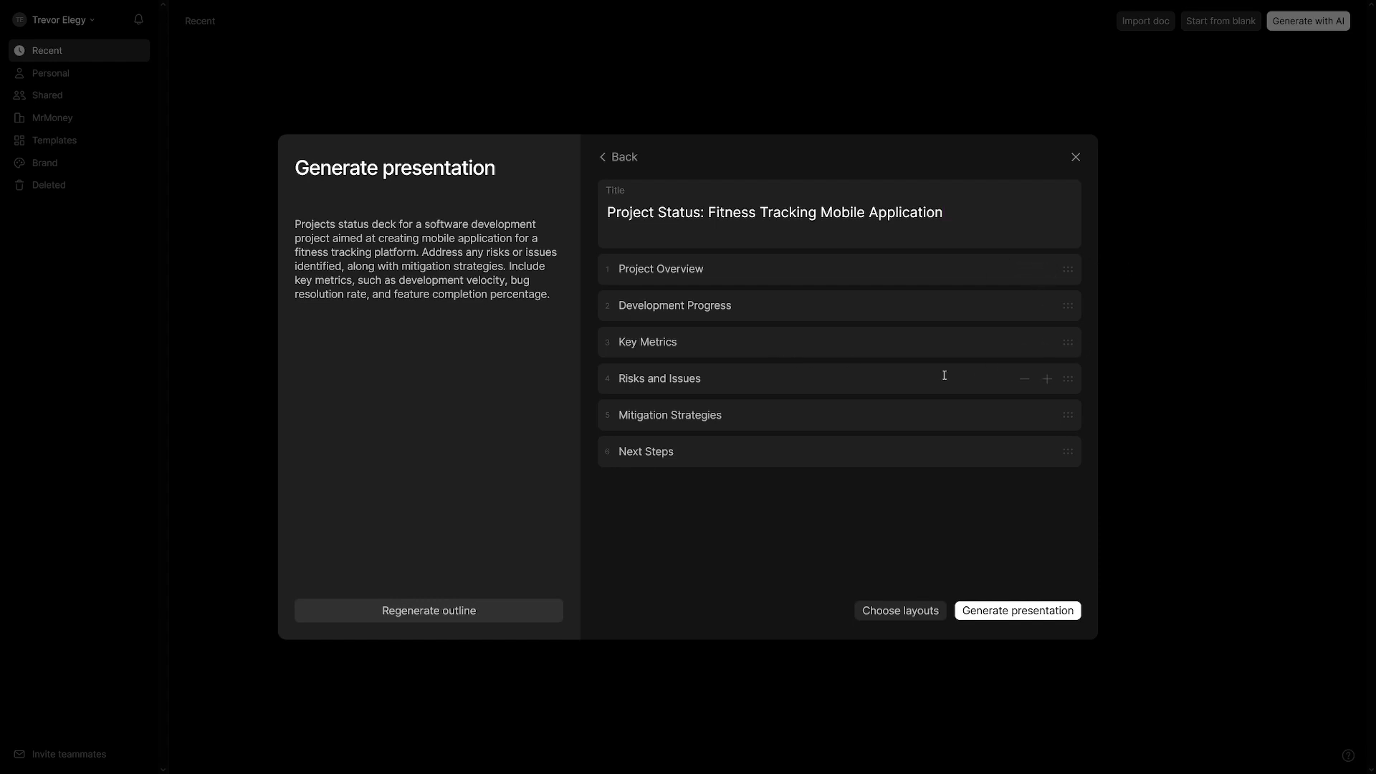
- Start choosing layouts page by page and try the title page variants, settling on the title beside the dark phone image
{"action": "left_click", "coordinate": [901, 617]}
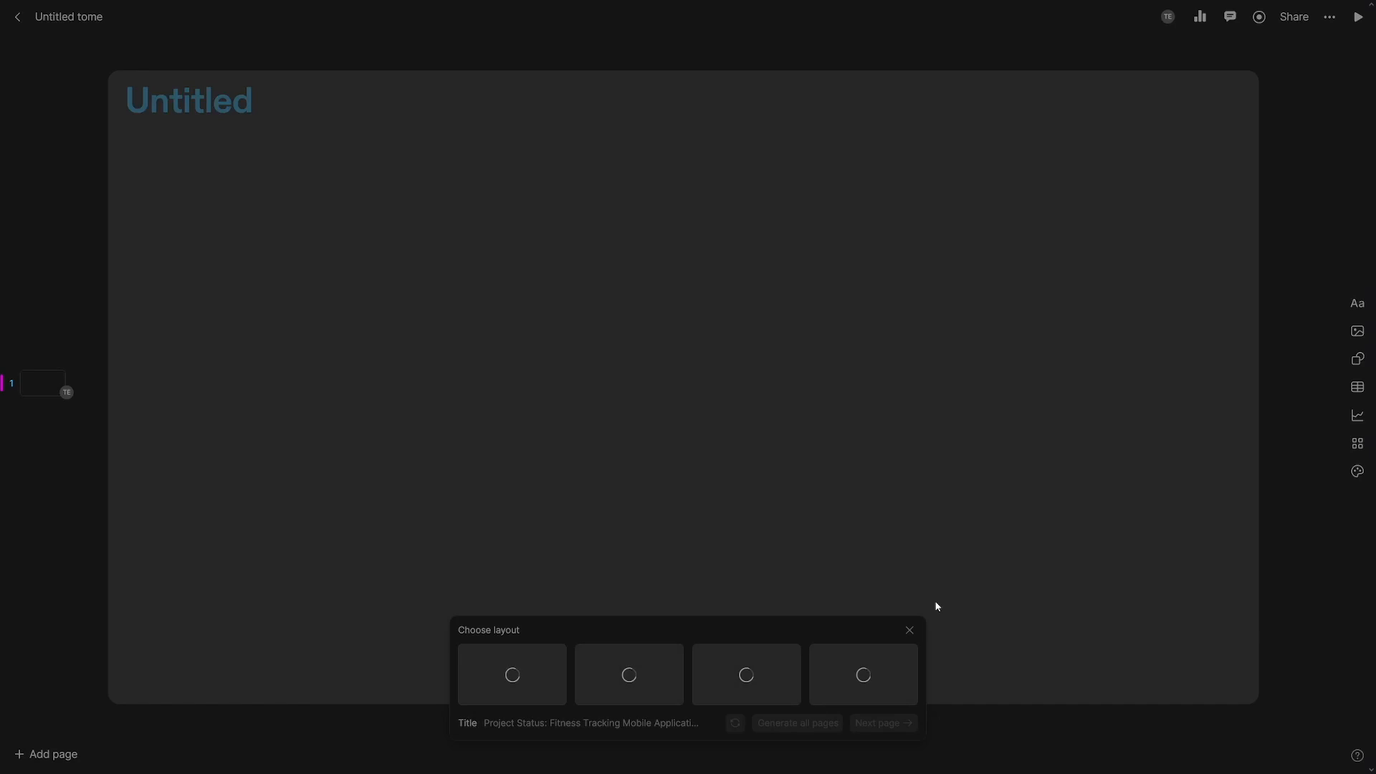
{"action": "left_click", "coordinate": [622, 681]}
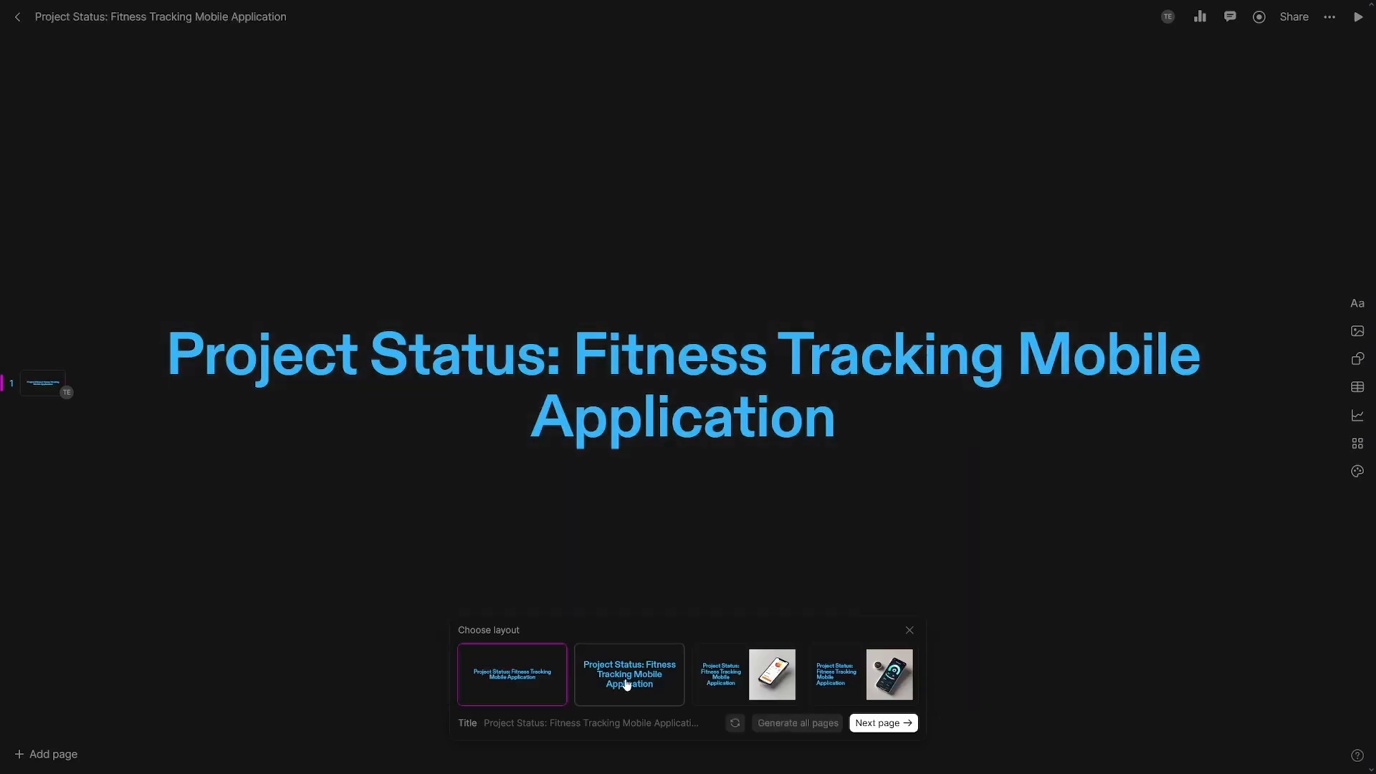
{"action": "left_click", "coordinate": [751, 685]}
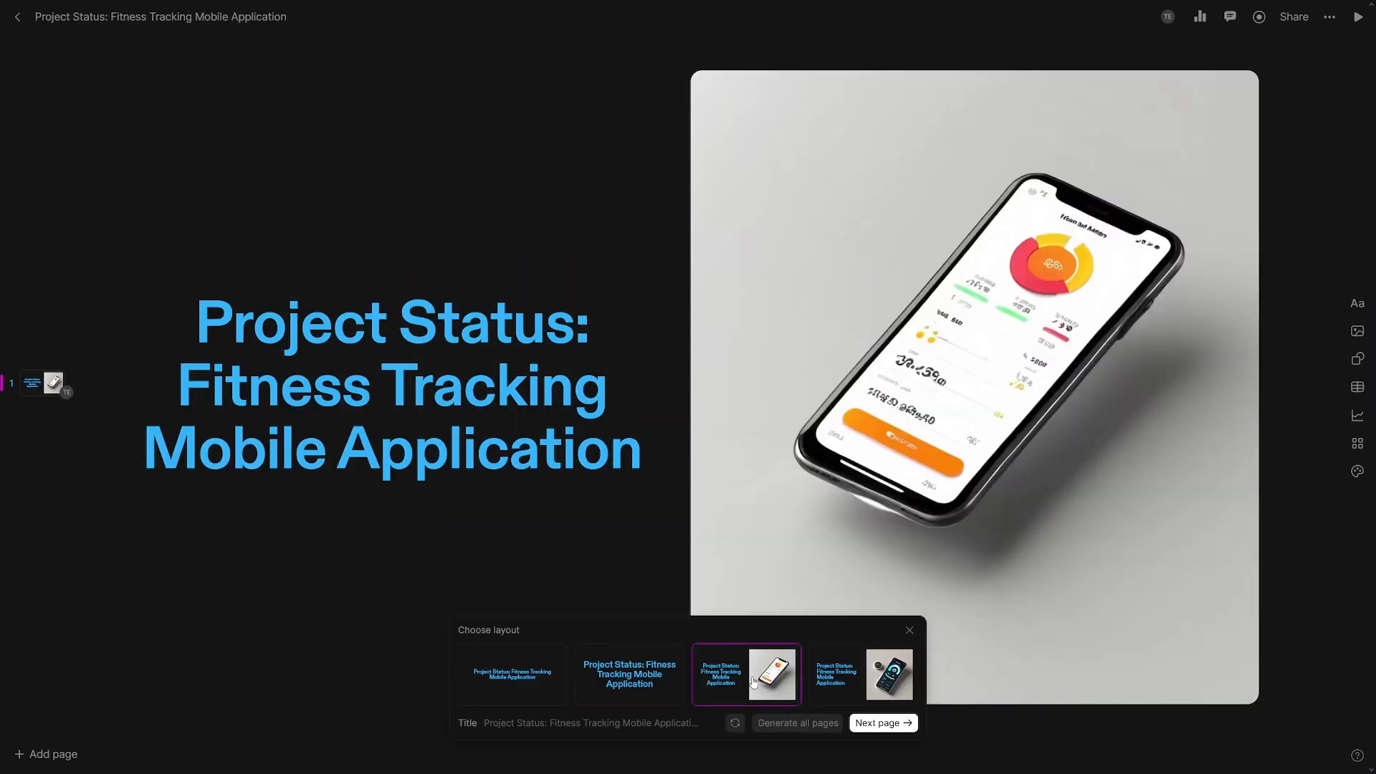
{"action": "left_click", "coordinate": [855, 677]}
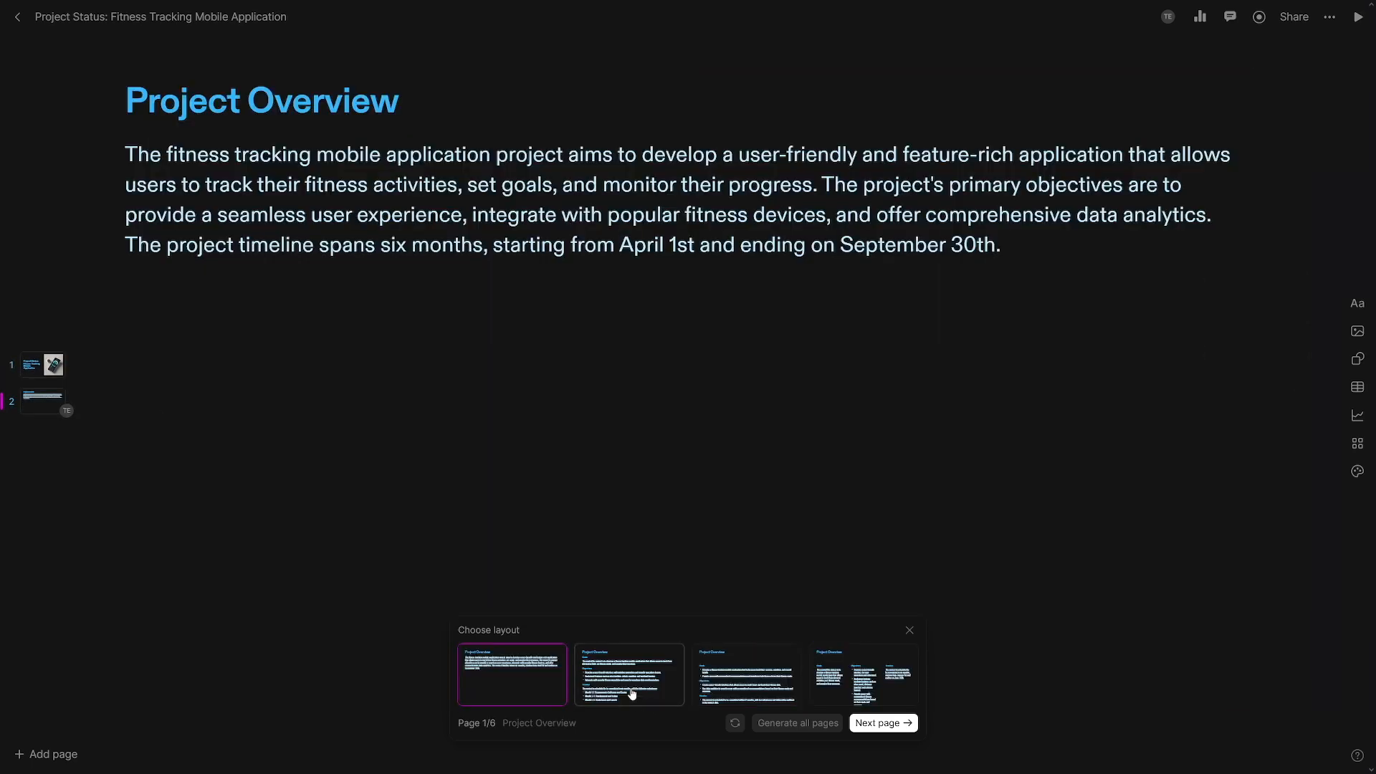
- Try the bulleted layouts for the Project Overview page, then the three-column layout
{"action": "left_click", "coordinate": [629, 692]}
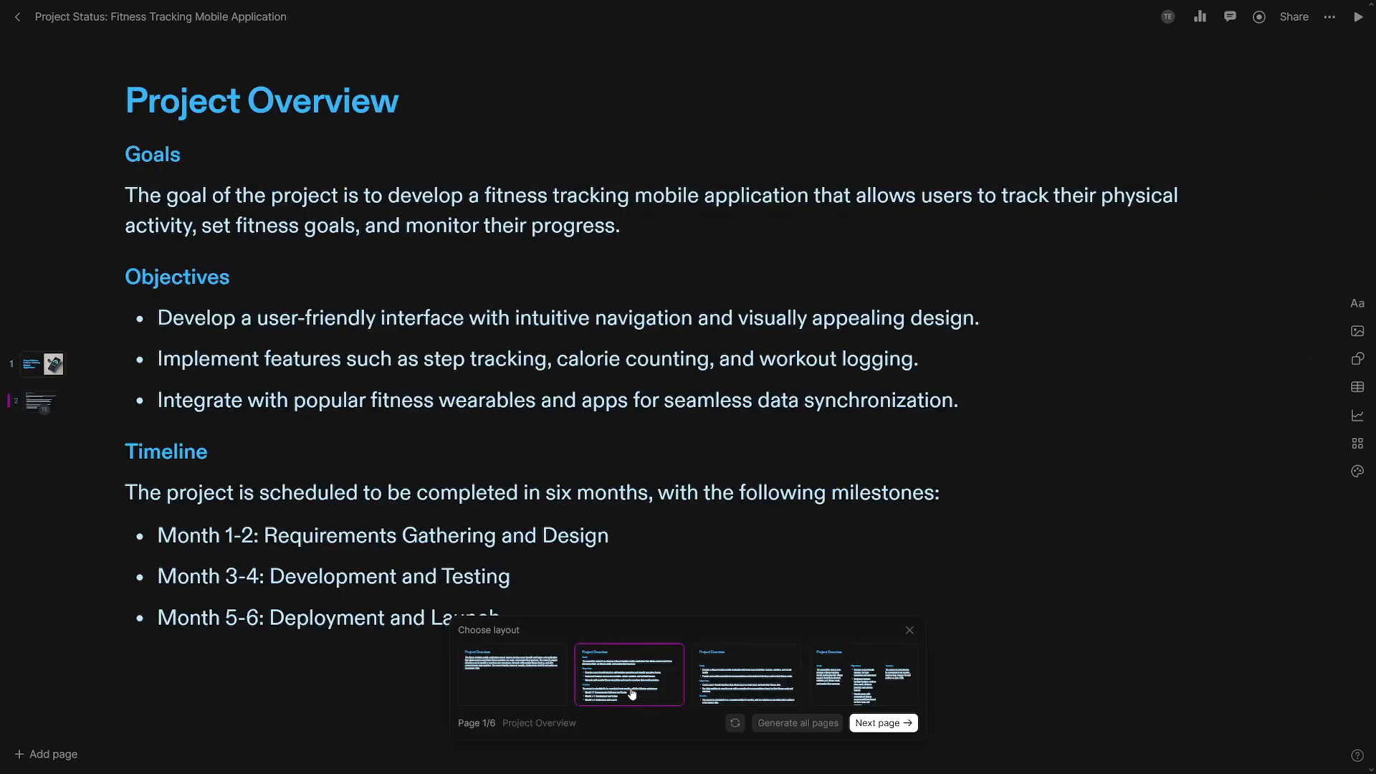
{"action": "left_click", "coordinate": [745, 687]}
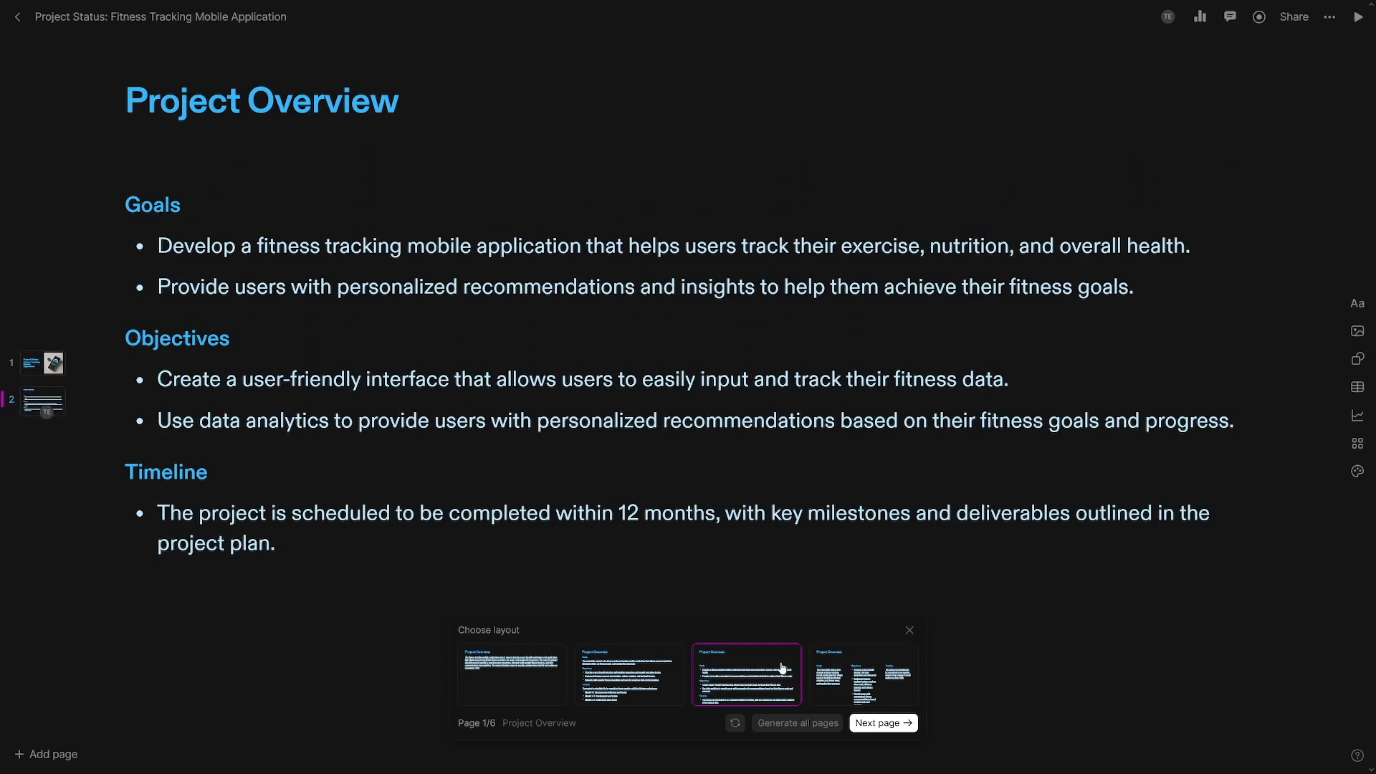
{"action": "left_click", "coordinate": [854, 682]}
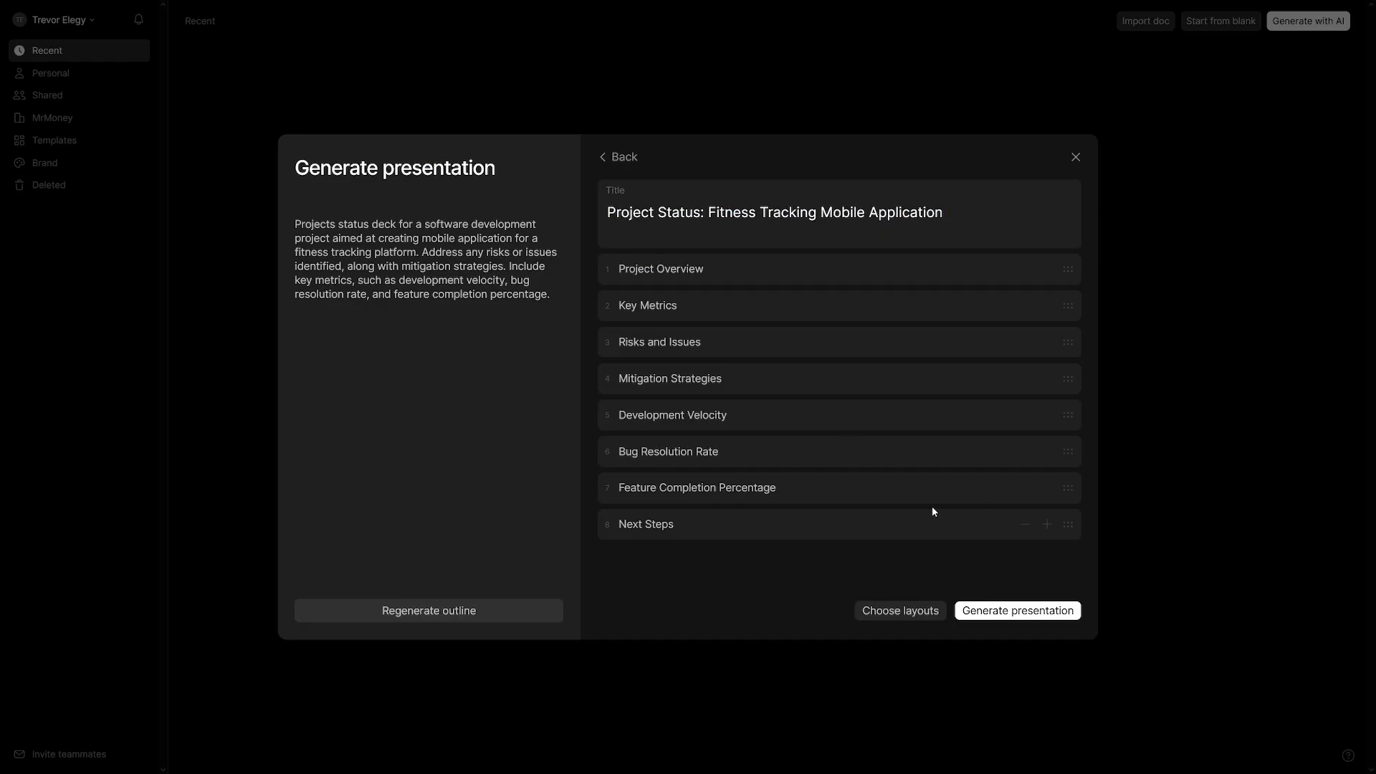
- Generate the whole presentation from the eight-section project status outline and view its title and Key Metrics pages
{"action": "left_click", "coordinate": [1027, 614]}
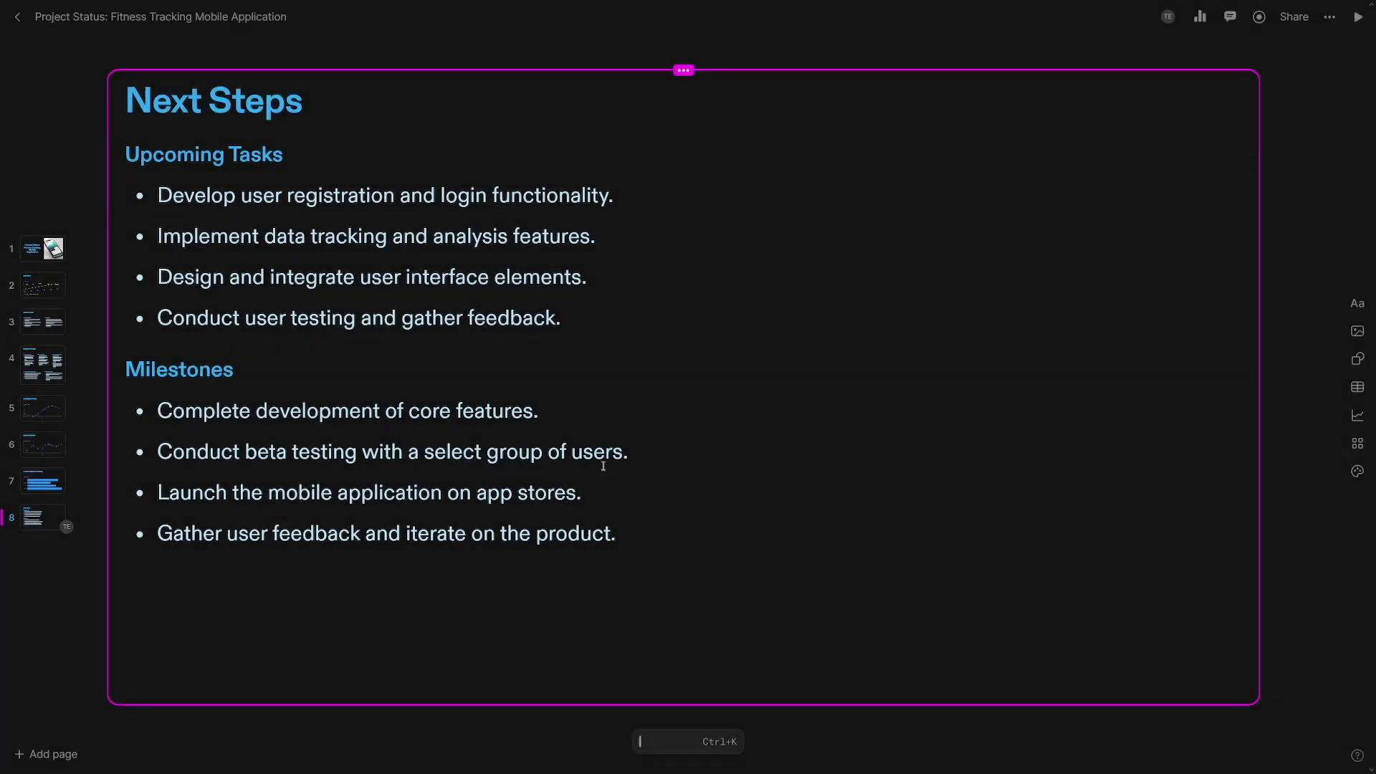
{"action": "left_click", "coordinate": [46, 258]}
{"action": "left_click", "coordinate": [52, 286]}
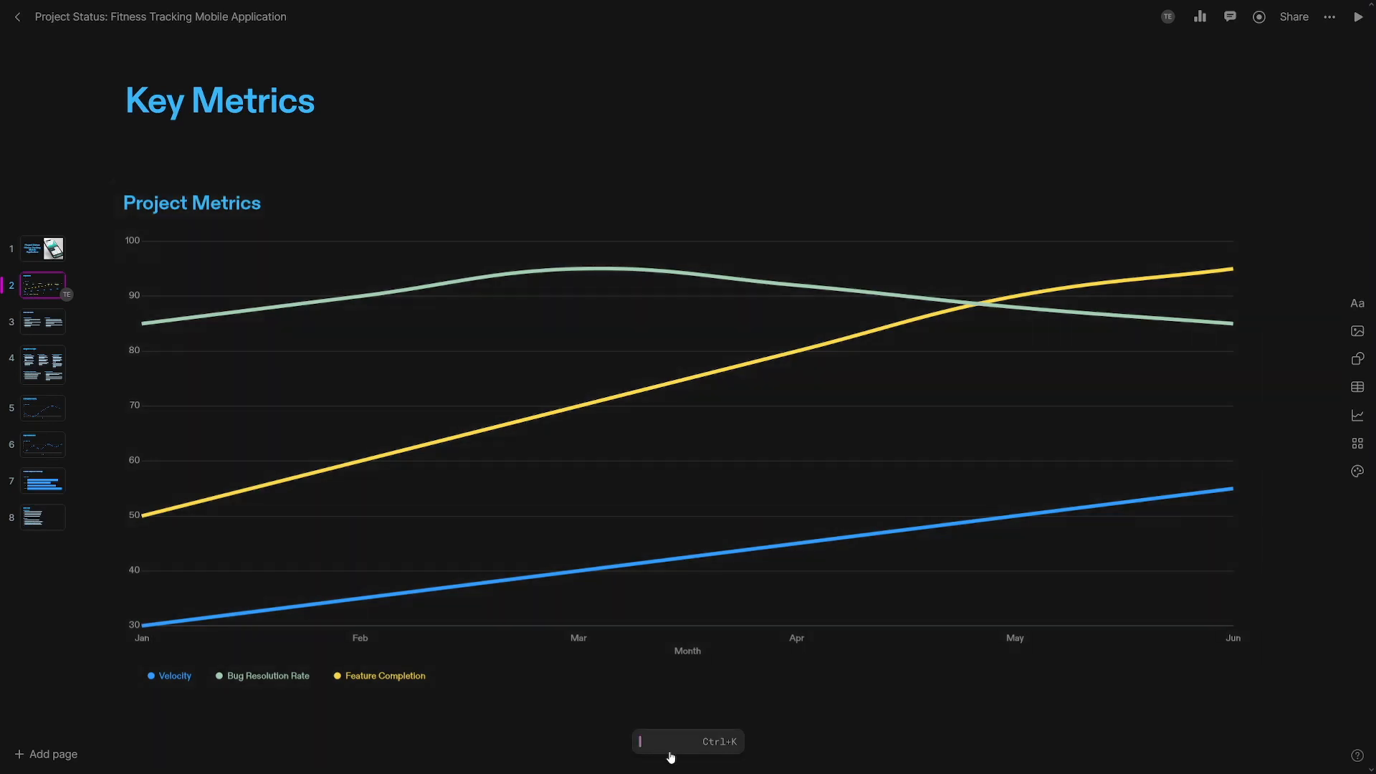
- Examine the available AI commands on the Key Metrics page, from page creation and tile types to theme, export and sharing, then dismiss the list
{"action": "left_click", "coordinate": [689, 746]}
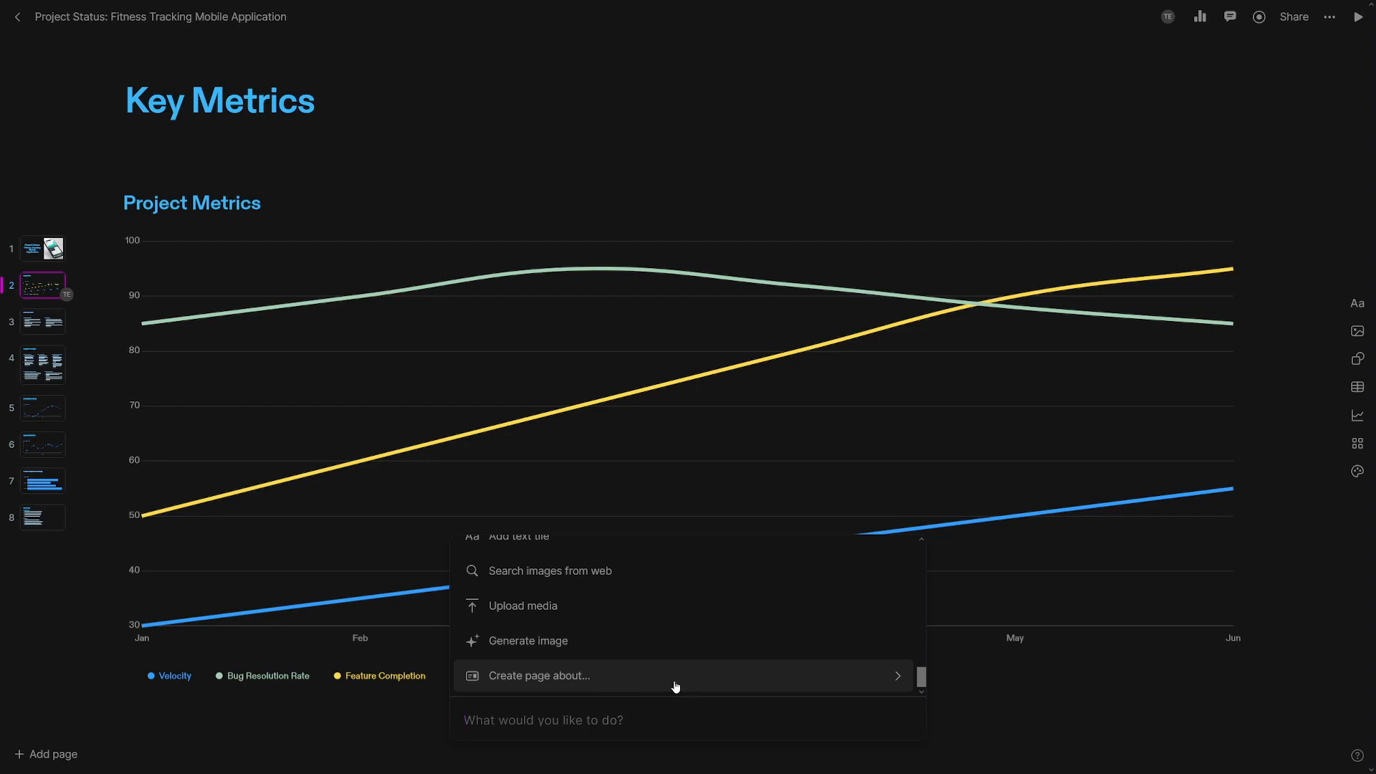
{"action": "scroll", "coordinate": [647, 683], "scroll_direction": "up", "scroll_amount": 2}
{"action": "scroll", "coordinate": [642, 682], "scroll_direction": "down", "scroll_amount": 2}
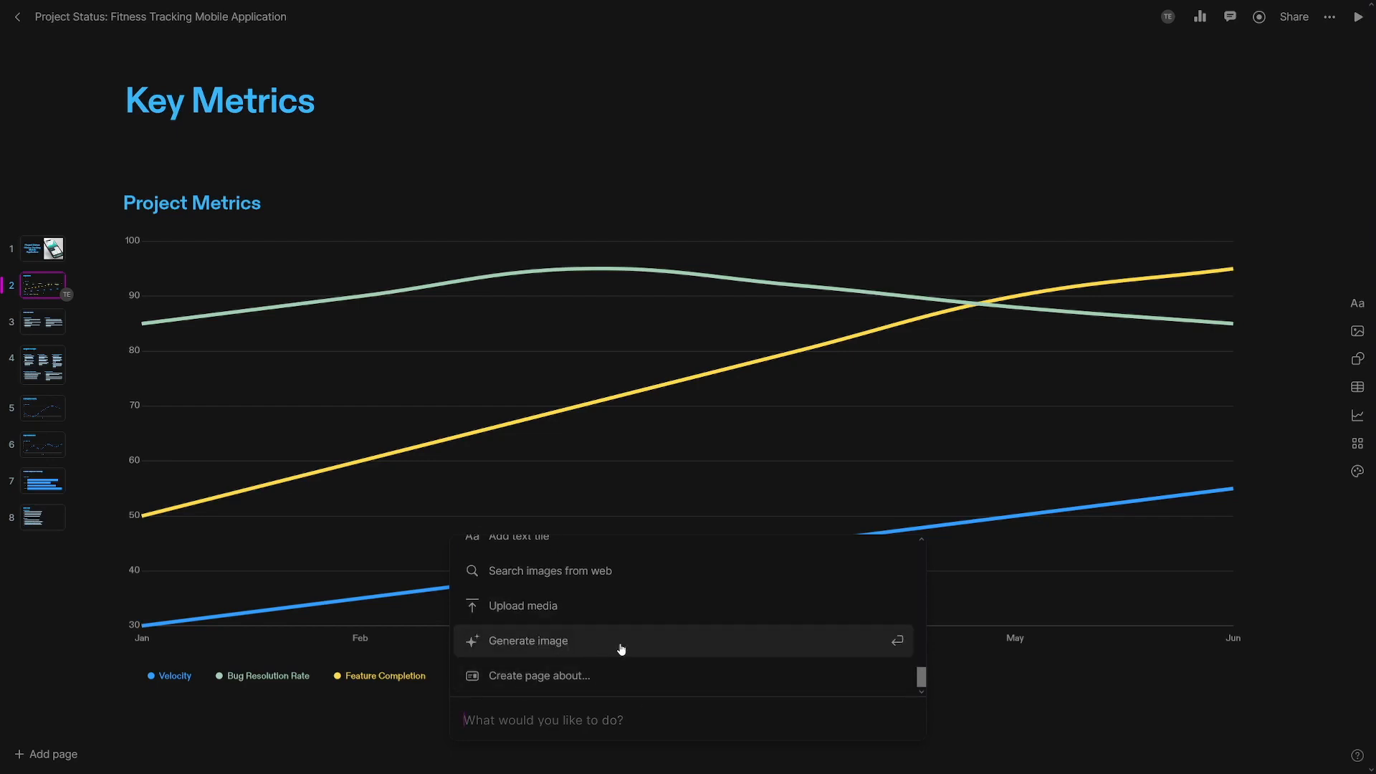
{"action": "scroll", "coordinate": [627, 650], "scroll_direction": "up", "scroll_amount": 3}
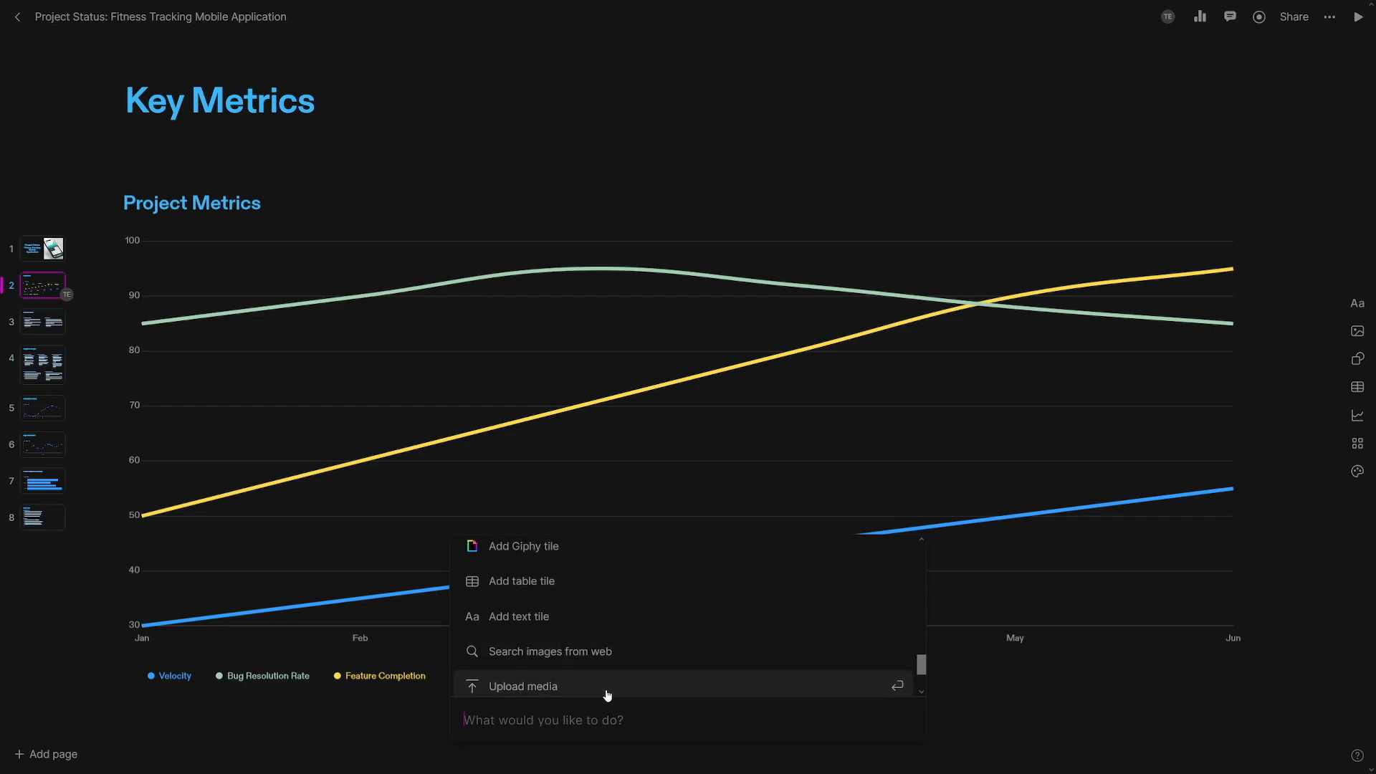
{"action": "scroll", "coordinate": [598, 665], "scroll_direction": "up", "scroll_amount": 2}
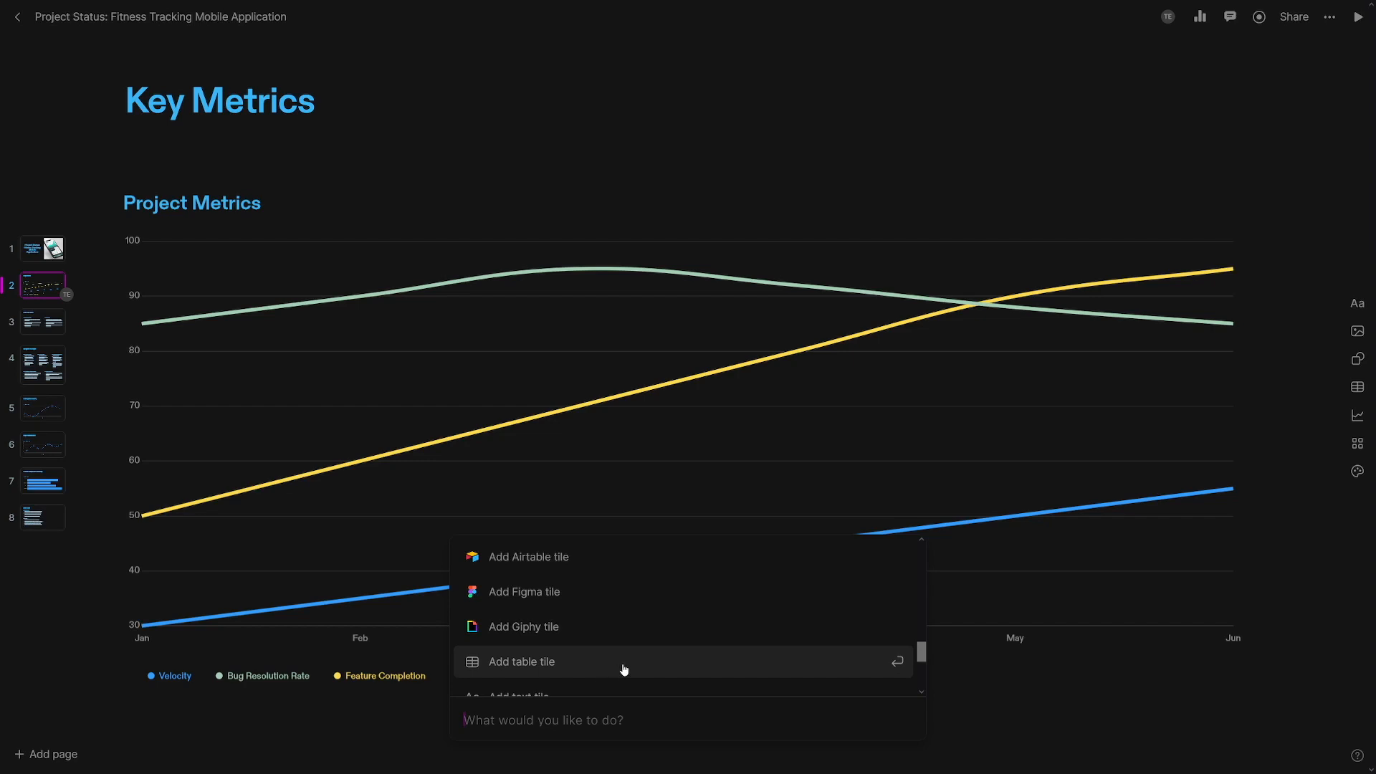
{"action": "scroll", "coordinate": [617, 670], "scroll_direction": "up", "scroll_amount": 3}
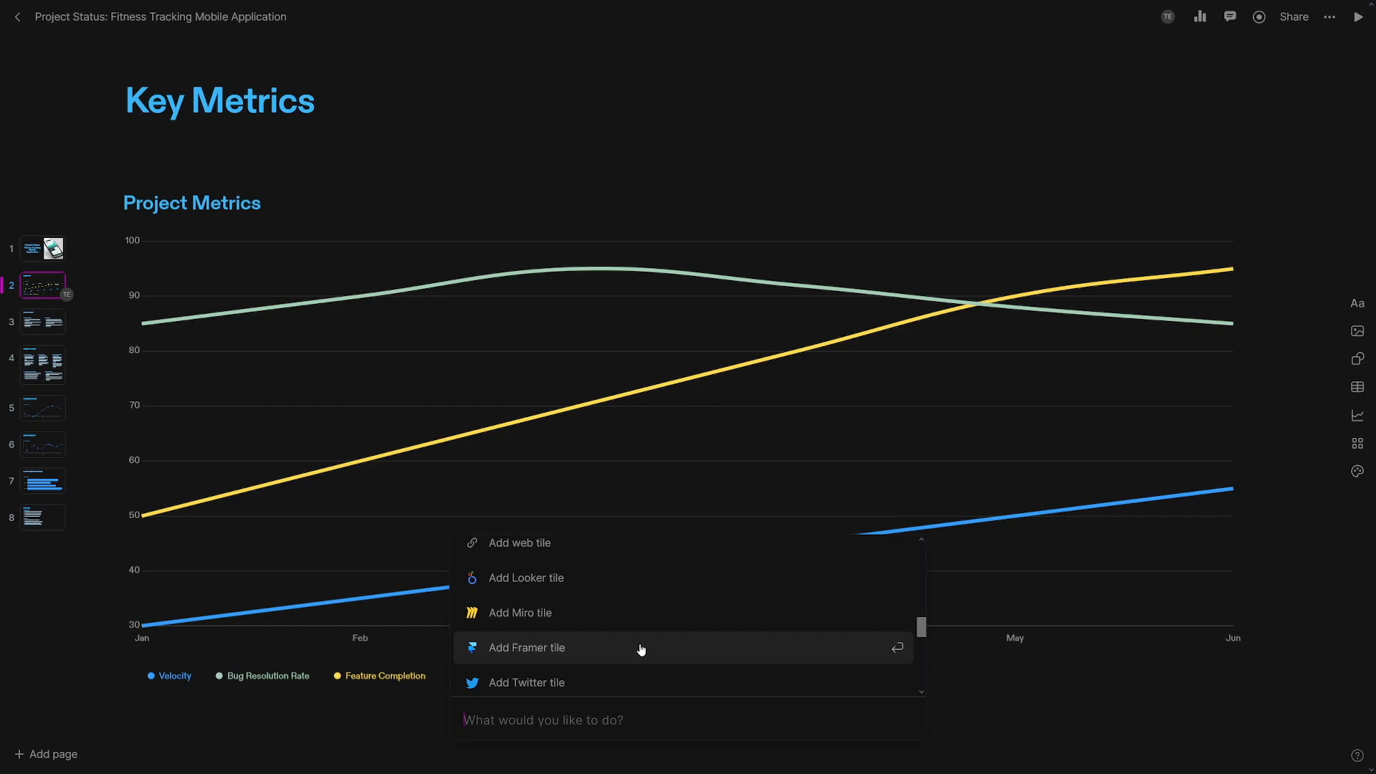
{"action": "scroll", "coordinate": [638, 649], "scroll_direction": "up", "scroll_amount": 4}
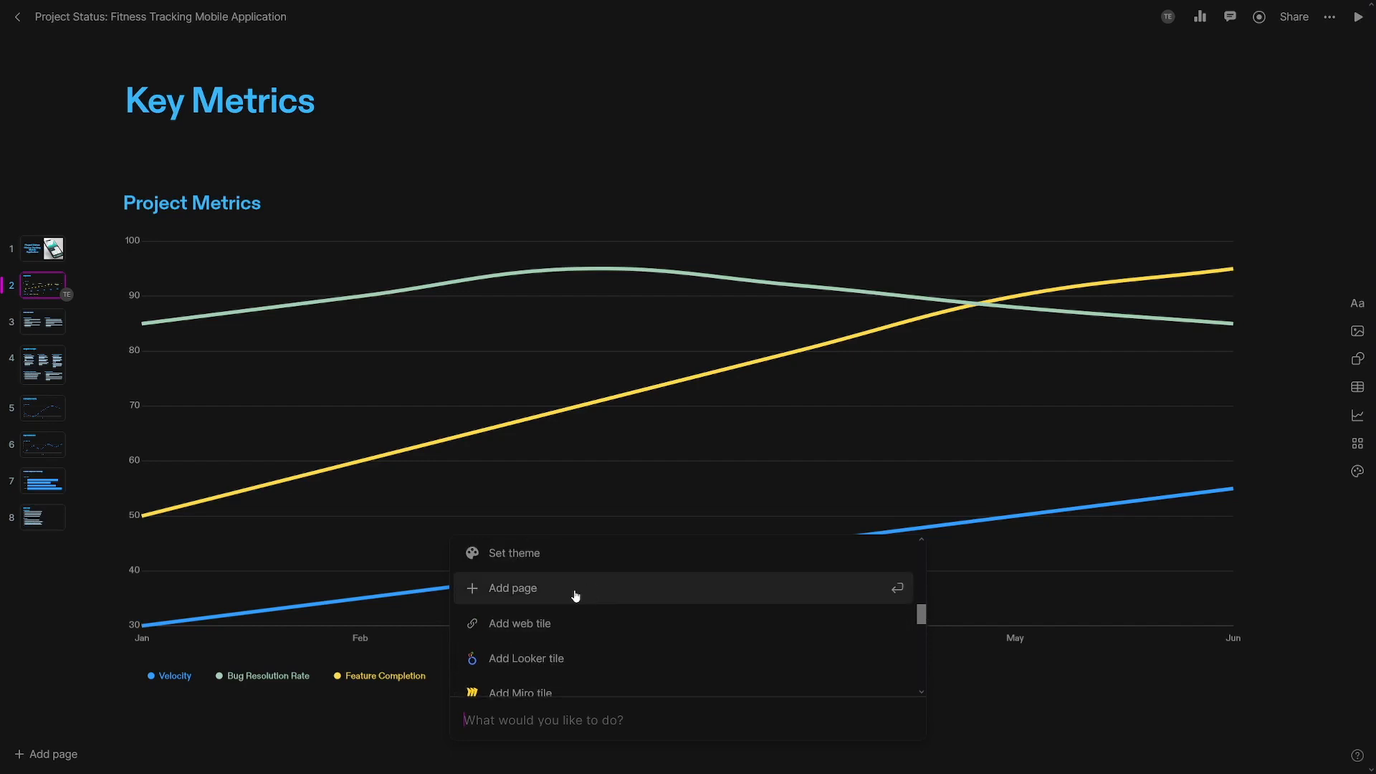
{"action": "scroll", "coordinate": [629, 648], "scroll_direction": "up", "scroll_amount": 3}
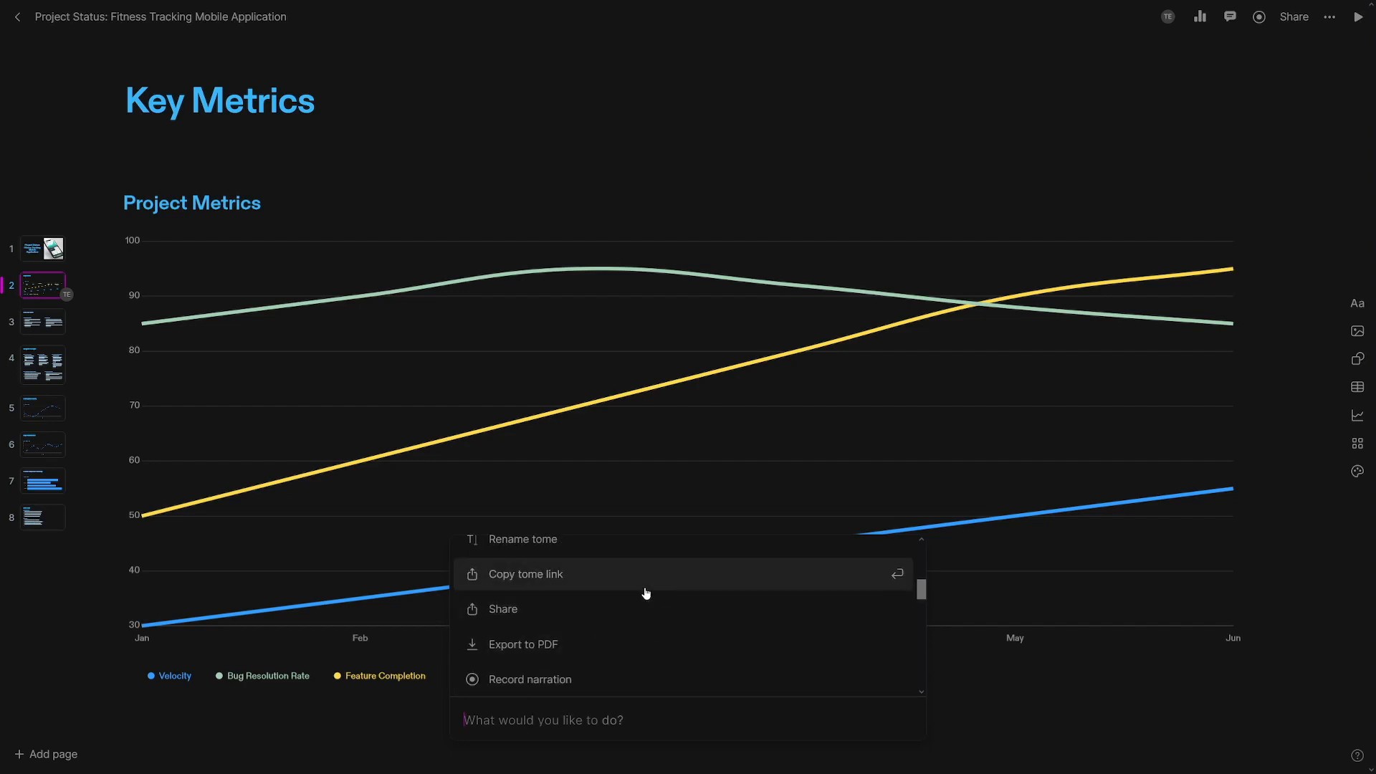
{"action": "scroll", "coordinate": [645, 595], "scroll_direction": "down", "scroll_amount": 3}
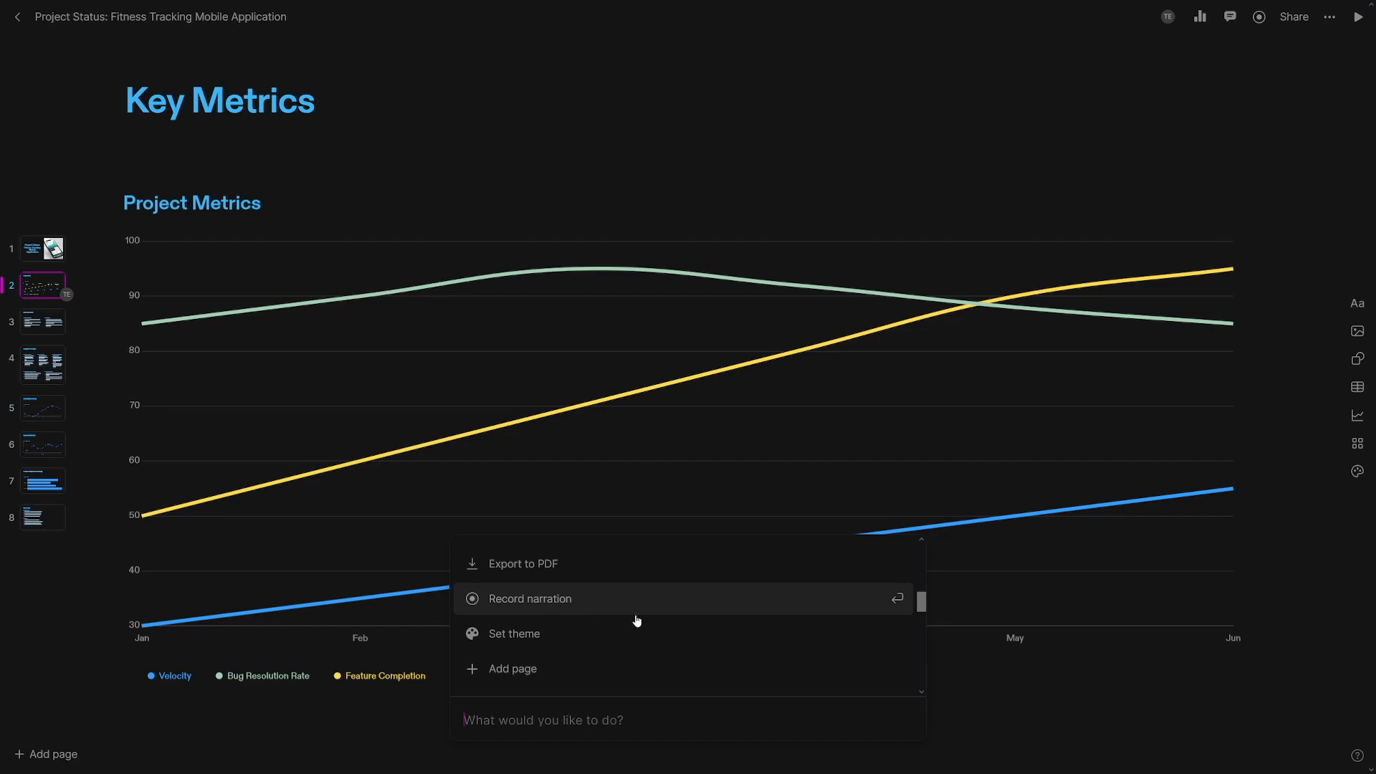
{"action": "scroll", "coordinate": [637, 621], "scroll_direction": "up", "scroll_amount": 2}
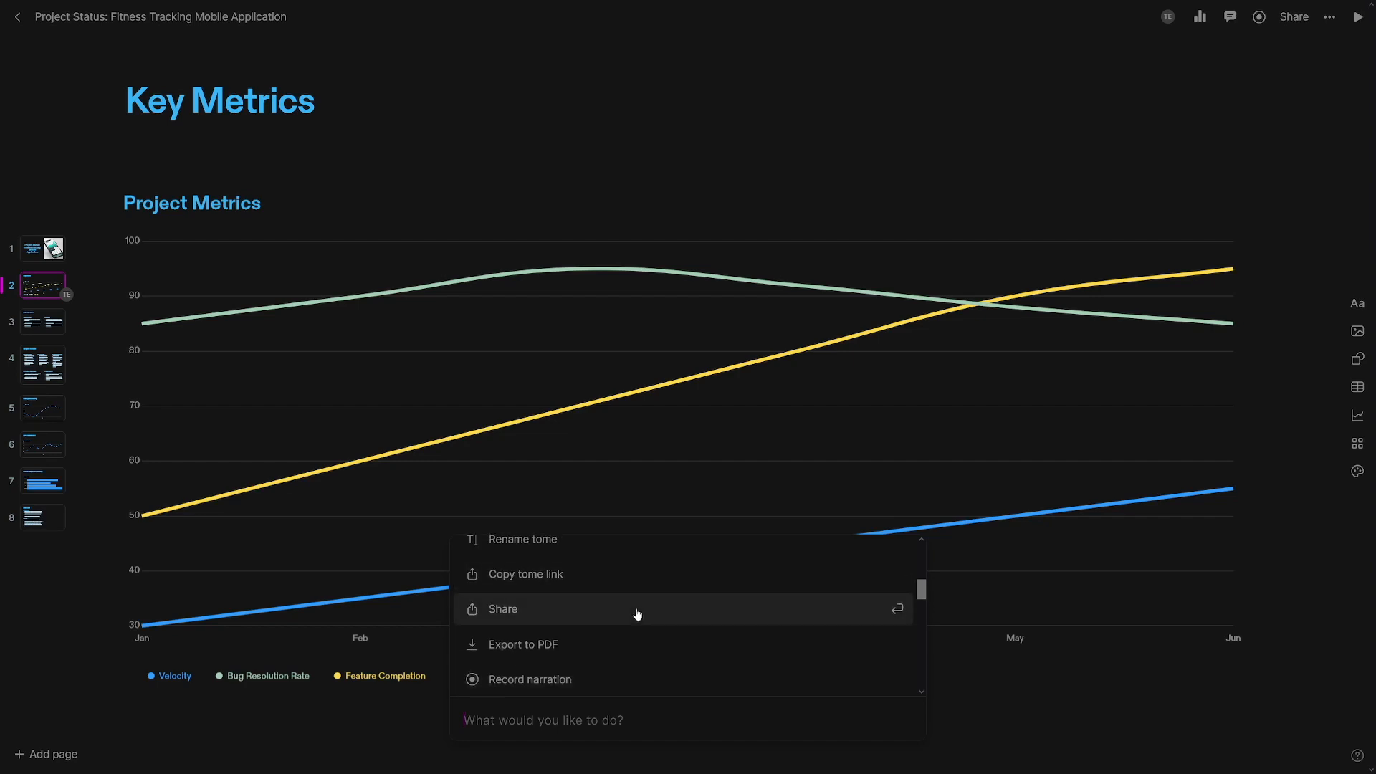
{"action": "scroll", "coordinate": [638, 617], "scroll_direction": "up", "scroll_amount": 2}
{"action": "key", "text": "Escape"}
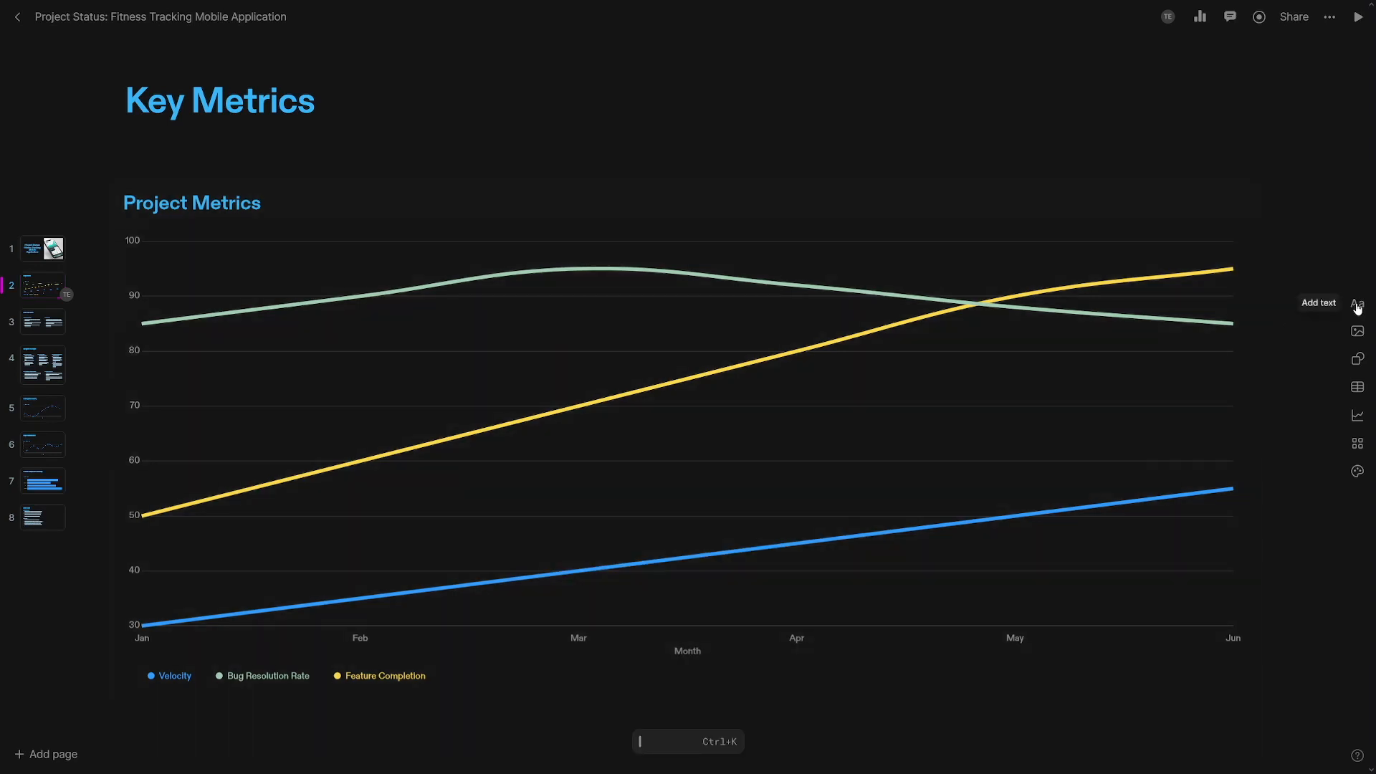
- Look through the text, media, shape, table, chart and integration tile options that can be added to the Key Metrics page
{"action": "left_click", "coordinate": [1357, 305]}
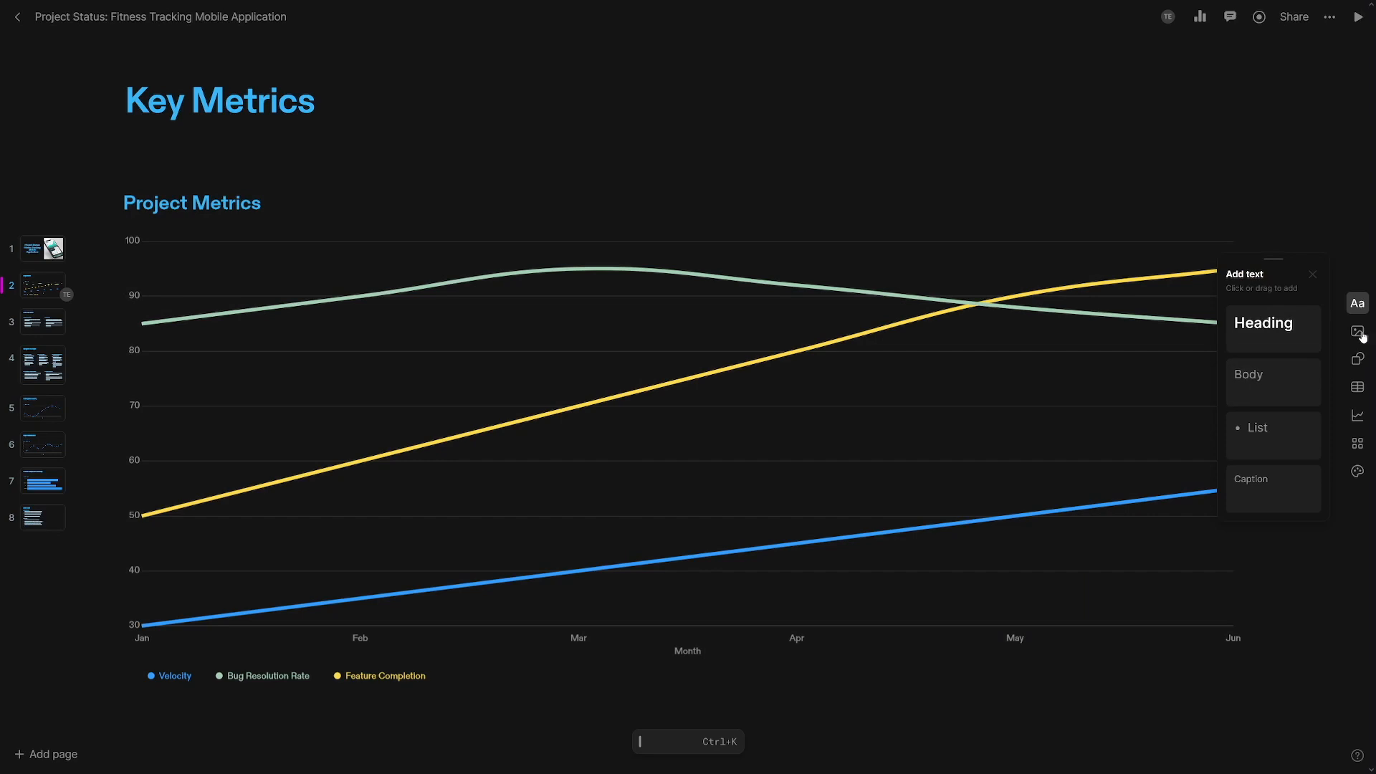
{"action": "left_click", "coordinate": [1361, 335]}
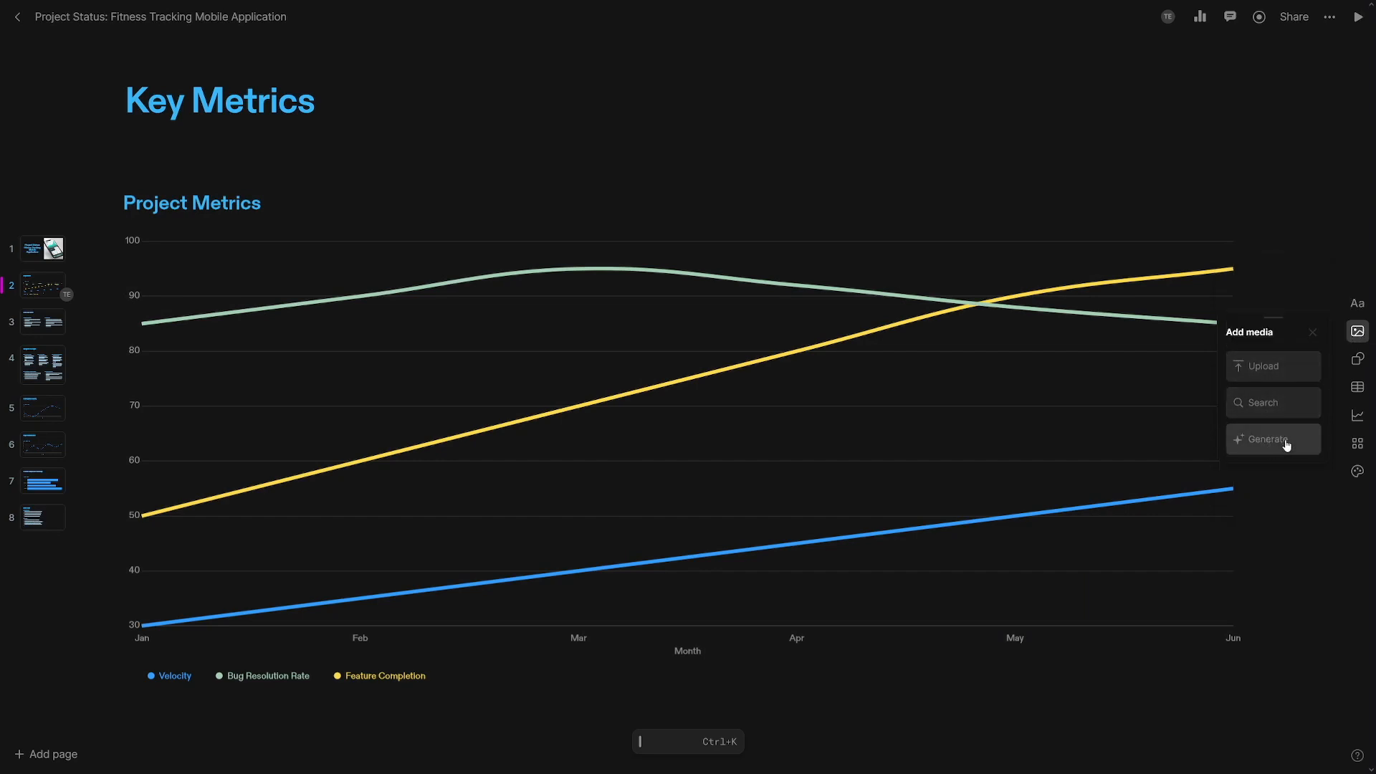
{"action": "left_click", "coordinate": [1357, 361]}
{"action": "left_click", "coordinate": [1361, 391]}
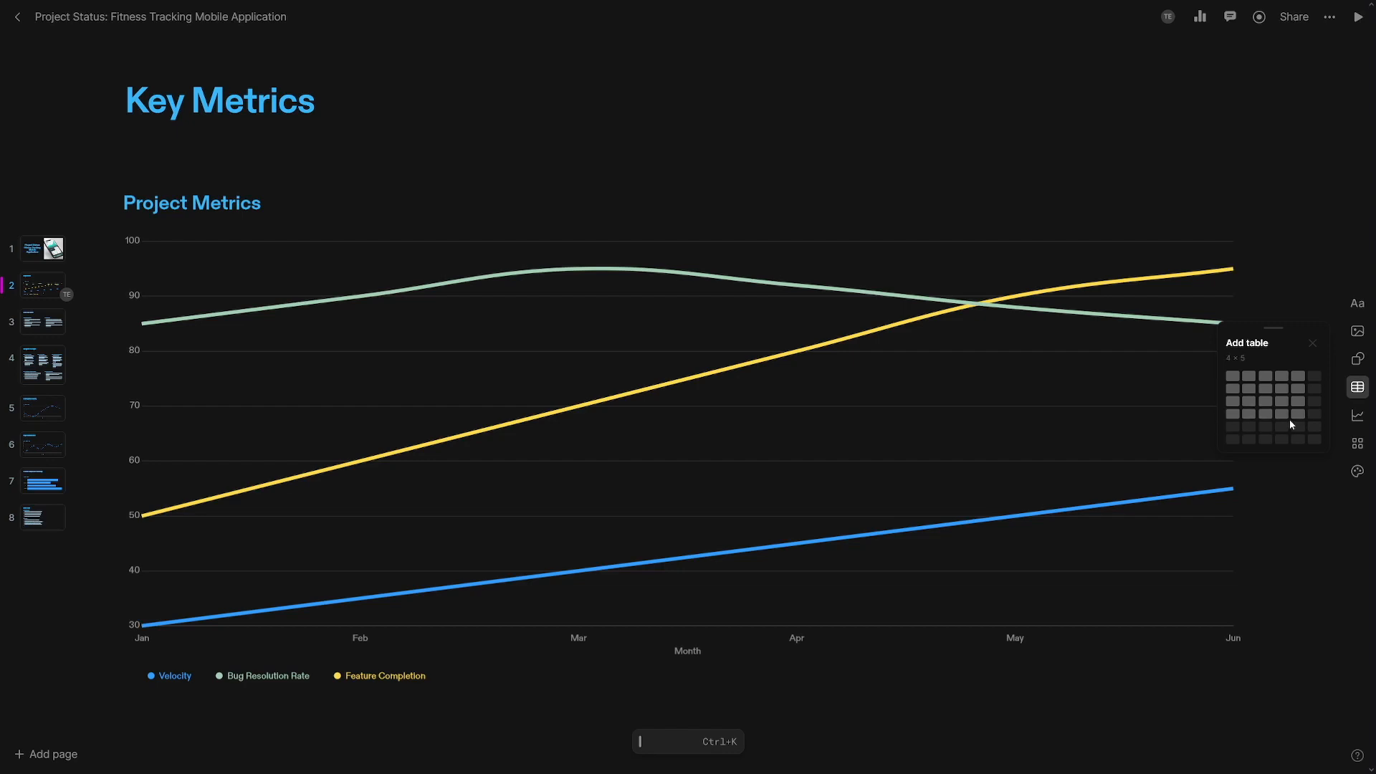
{"action": "left_click", "coordinate": [1357, 416]}
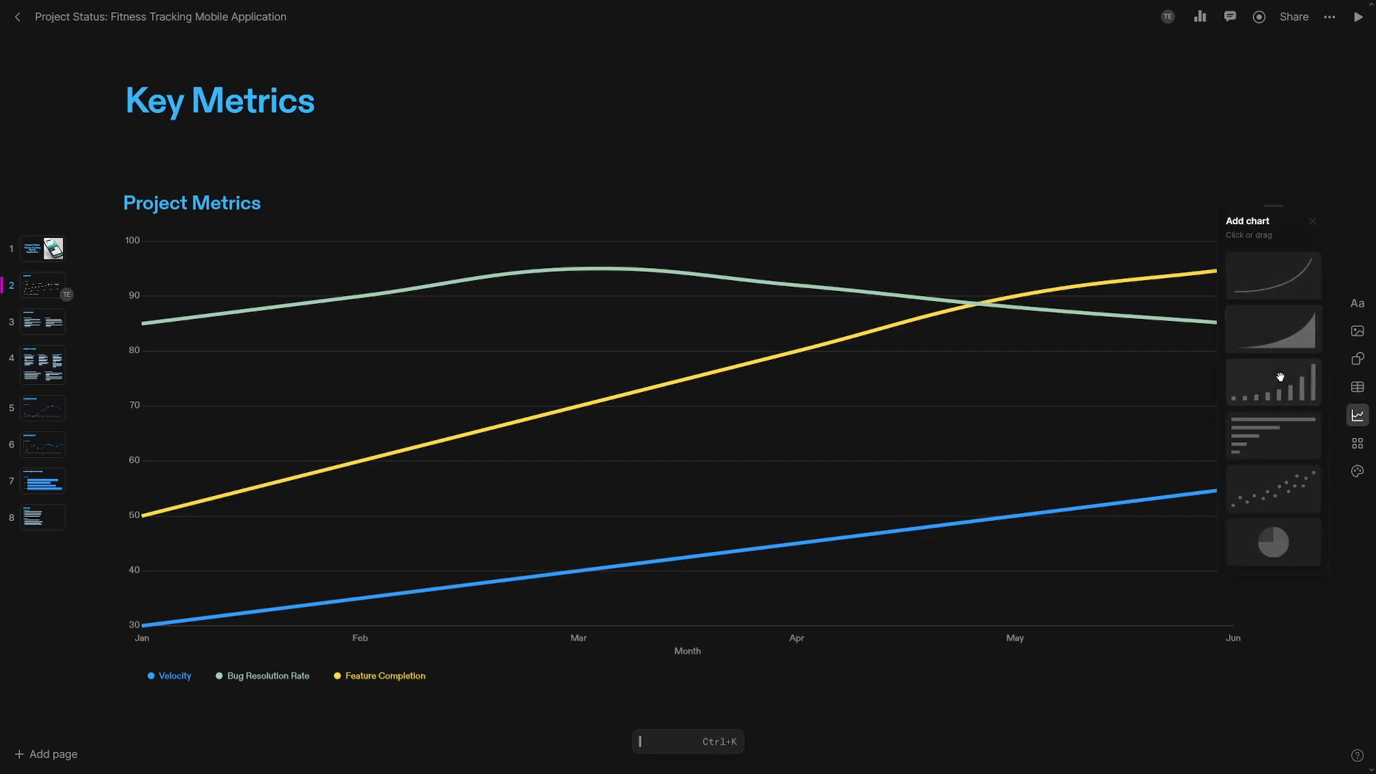
{"action": "left_click", "coordinate": [1357, 444]}
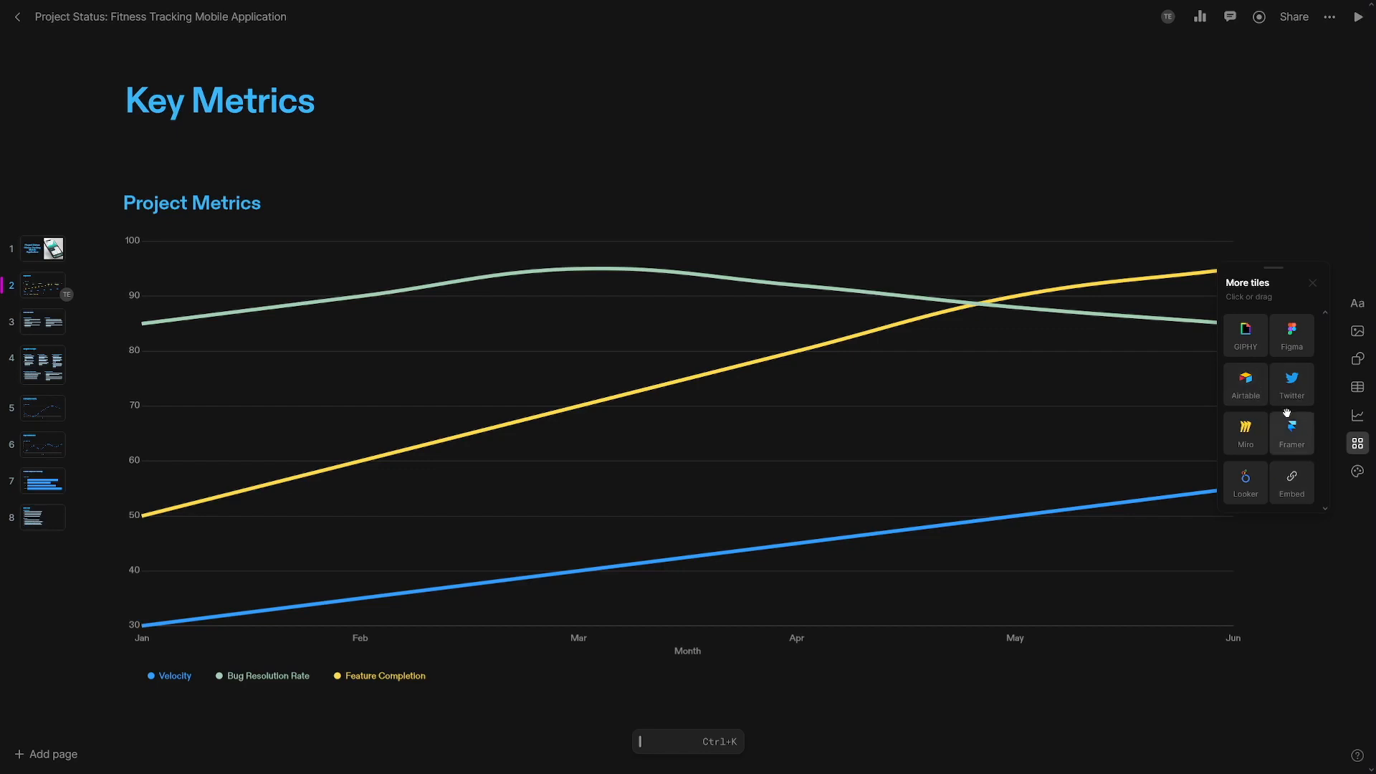
- Check the theme settings for the single page and the whole tome, and choose Neptune as the tome theme
{"action": "left_click", "coordinate": [1358, 472]}
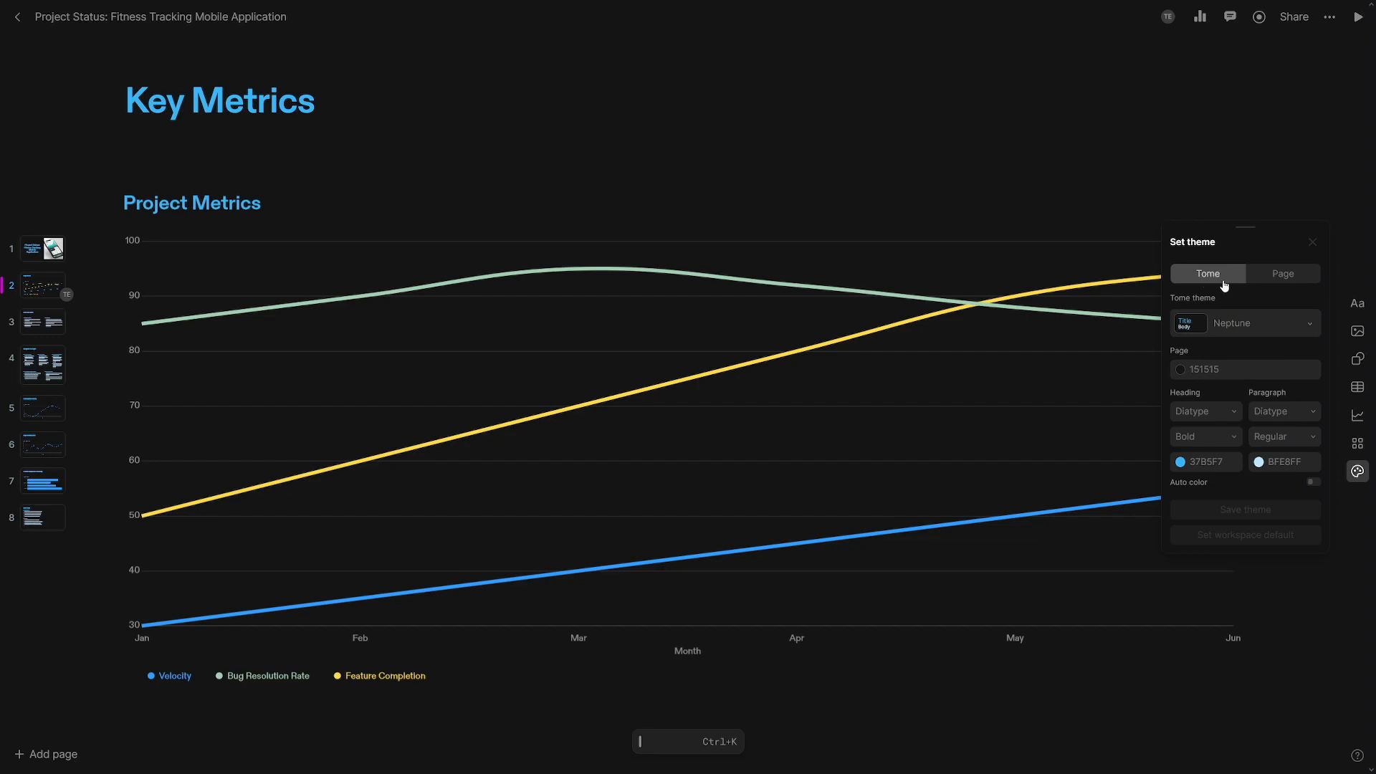
{"action": "left_click", "coordinate": [1275, 280]}
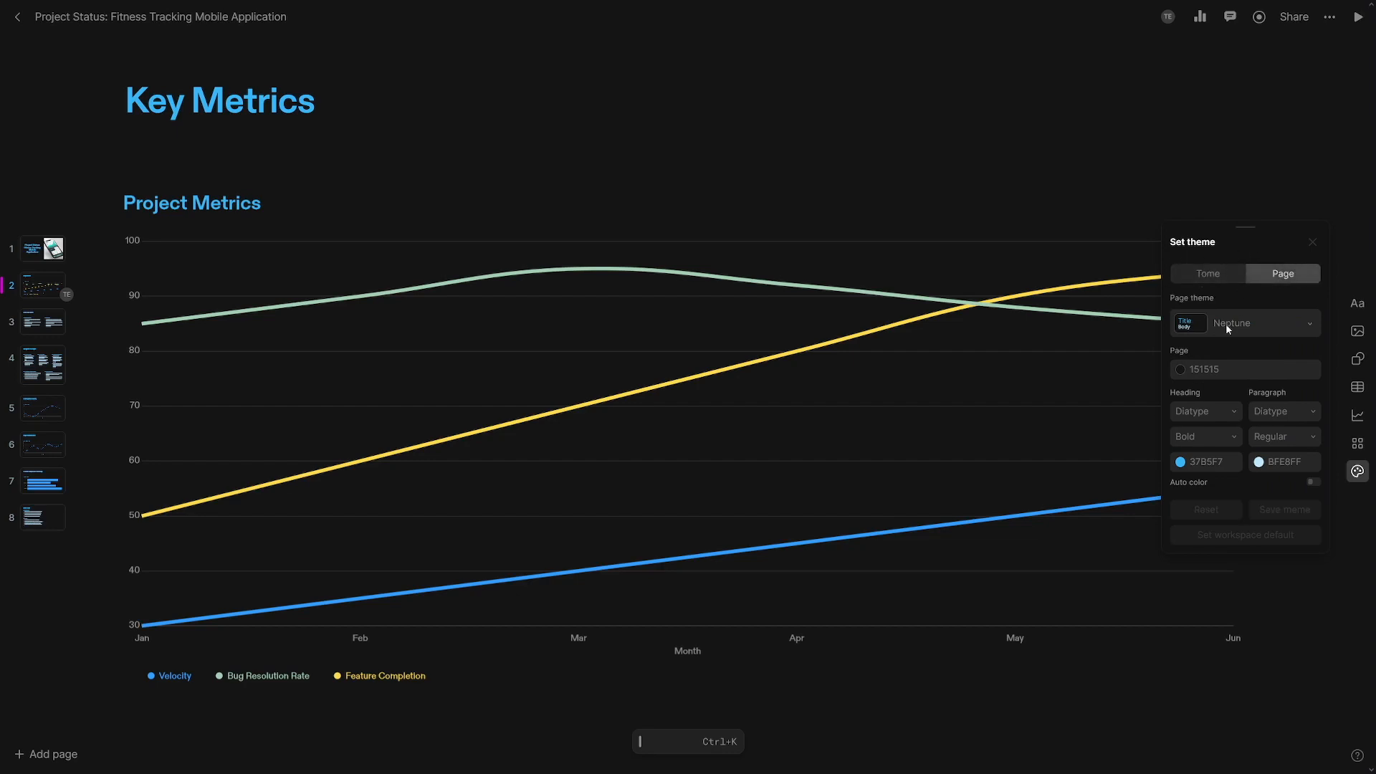
{"action": "left_click", "coordinate": [1222, 279]}
{"action": "left_click", "coordinate": [1293, 322]}
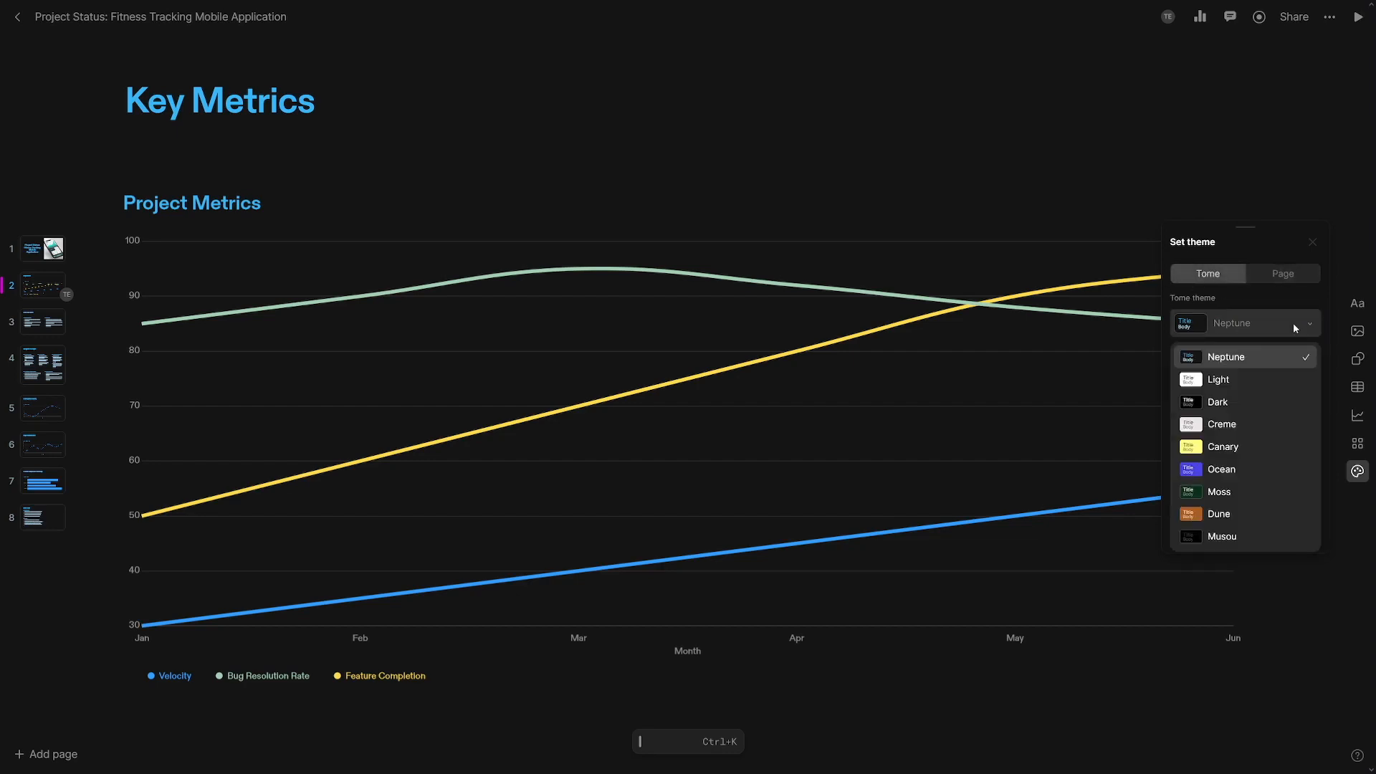
{"action": "left_click", "coordinate": [1239, 361]}
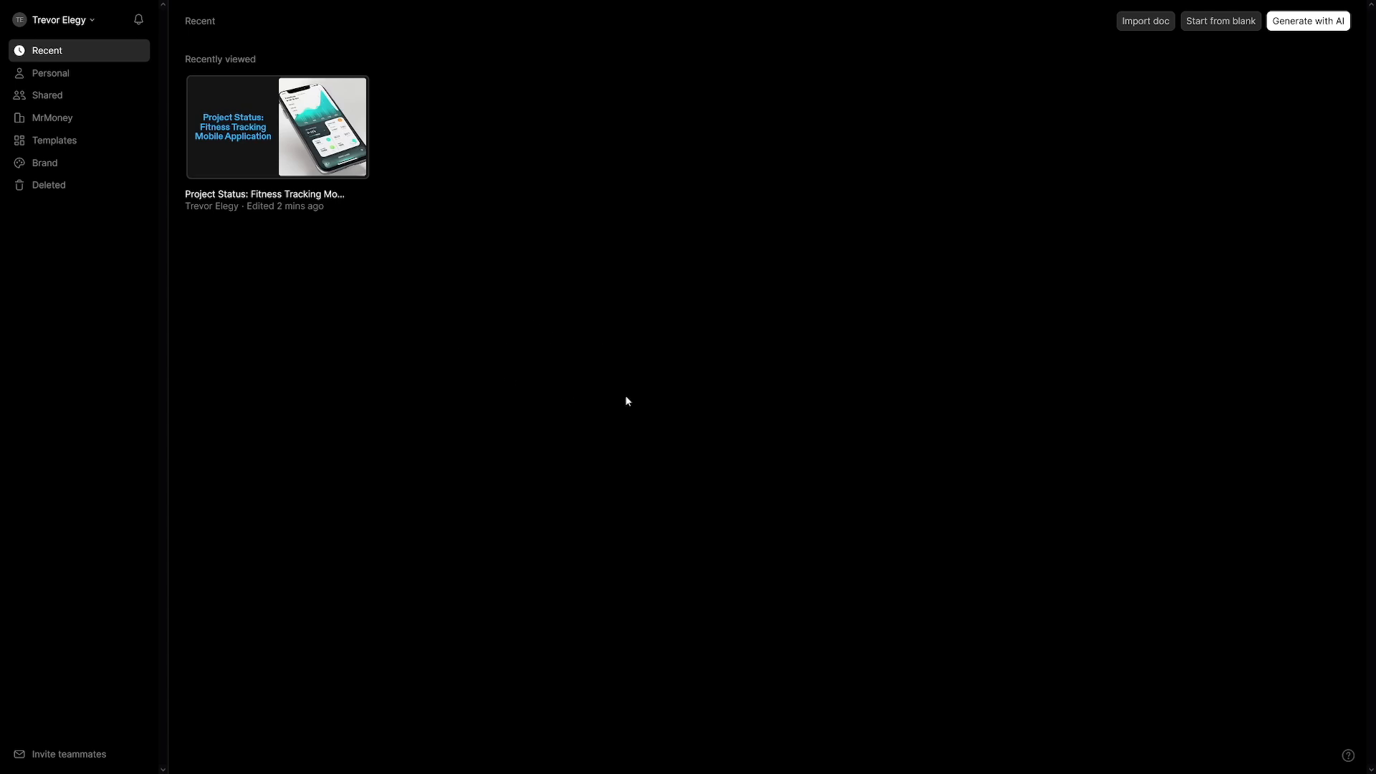
- Generate an AI outline and presentation from the prompt "A tale of greek mythology, include Gods of Olymp, ultra realistic AI images, wide lens, descriptive"
{"action": "left_click", "coordinate": [1333, 28]}
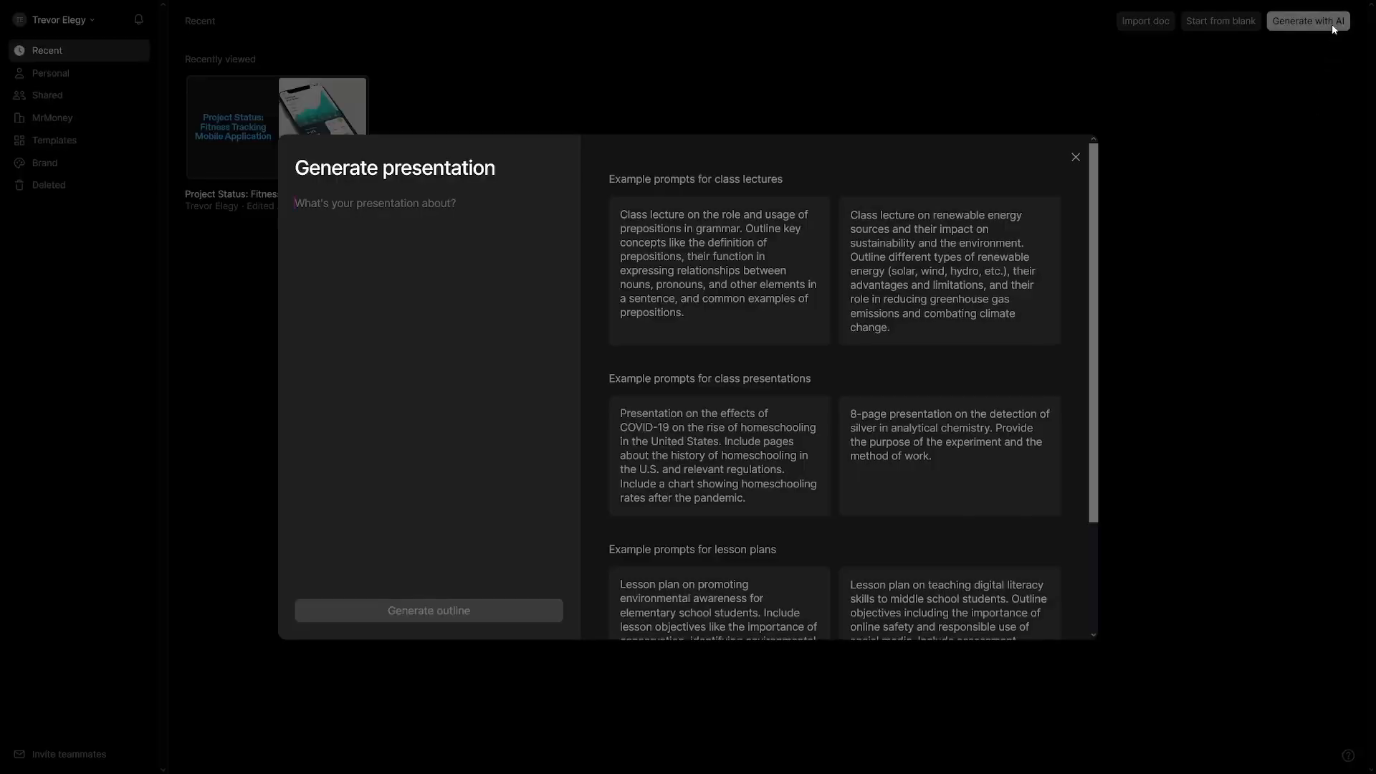
{"action": "type", "text": "A tale of greek mythology, include Gods of Olymp, ultra realistic AI images, wide lens, descriptive"}
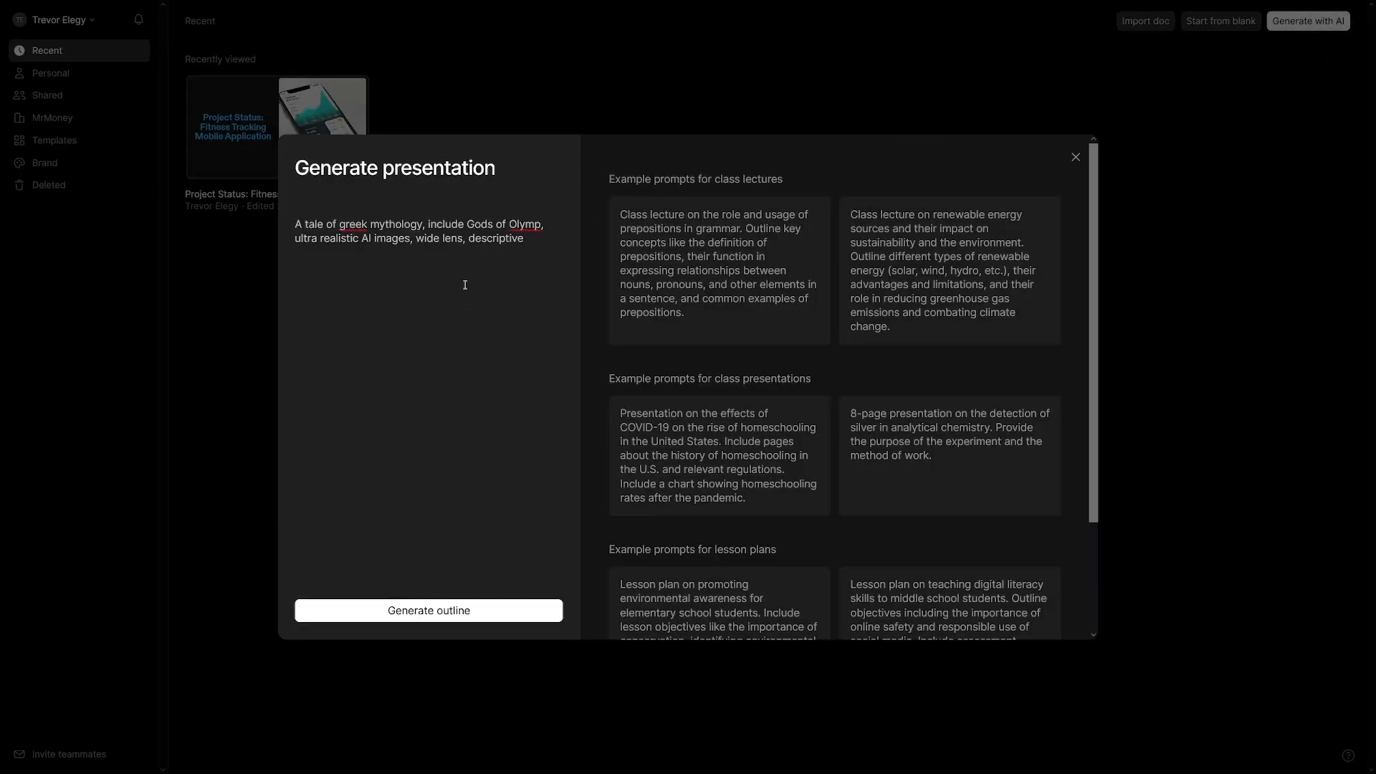
{"action": "left_click", "coordinate": [422, 611]}
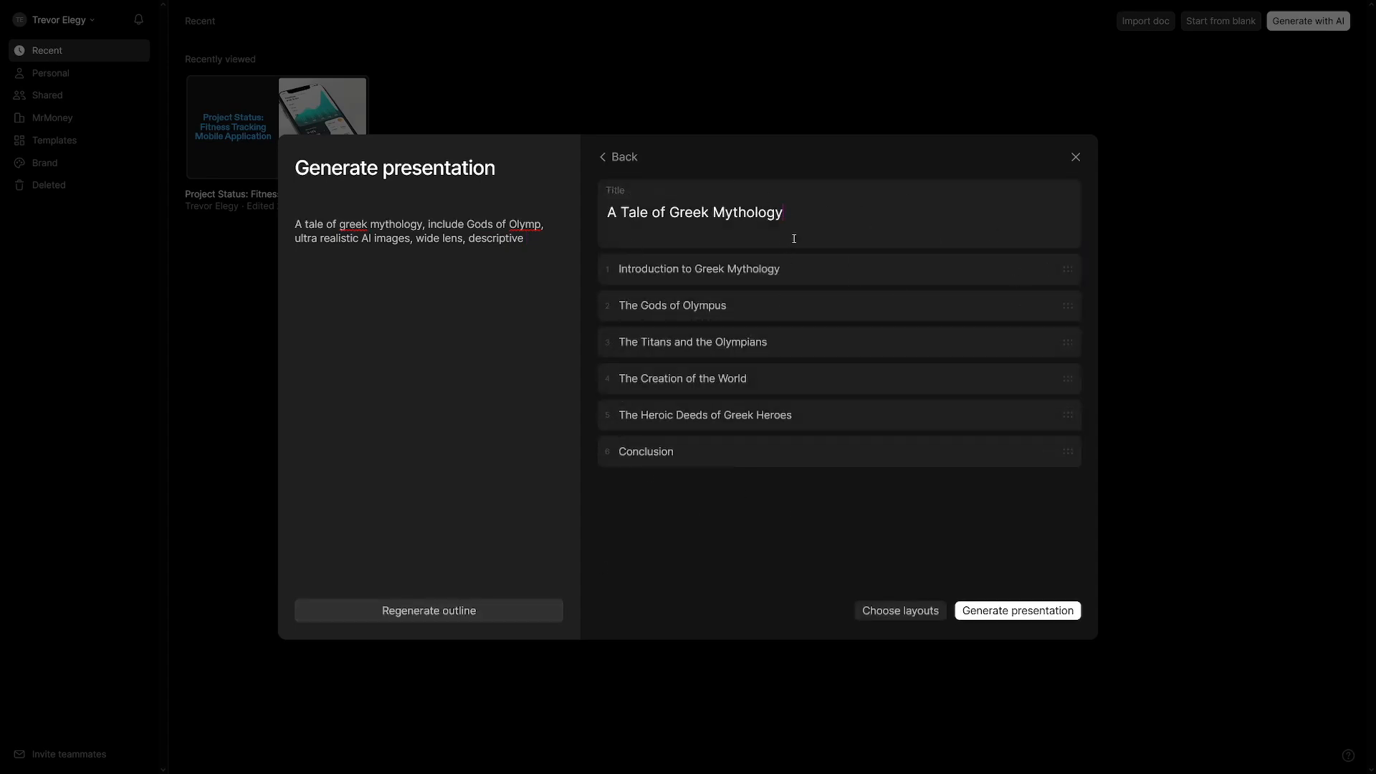
{"action": "left_click", "coordinate": [1023, 611]}
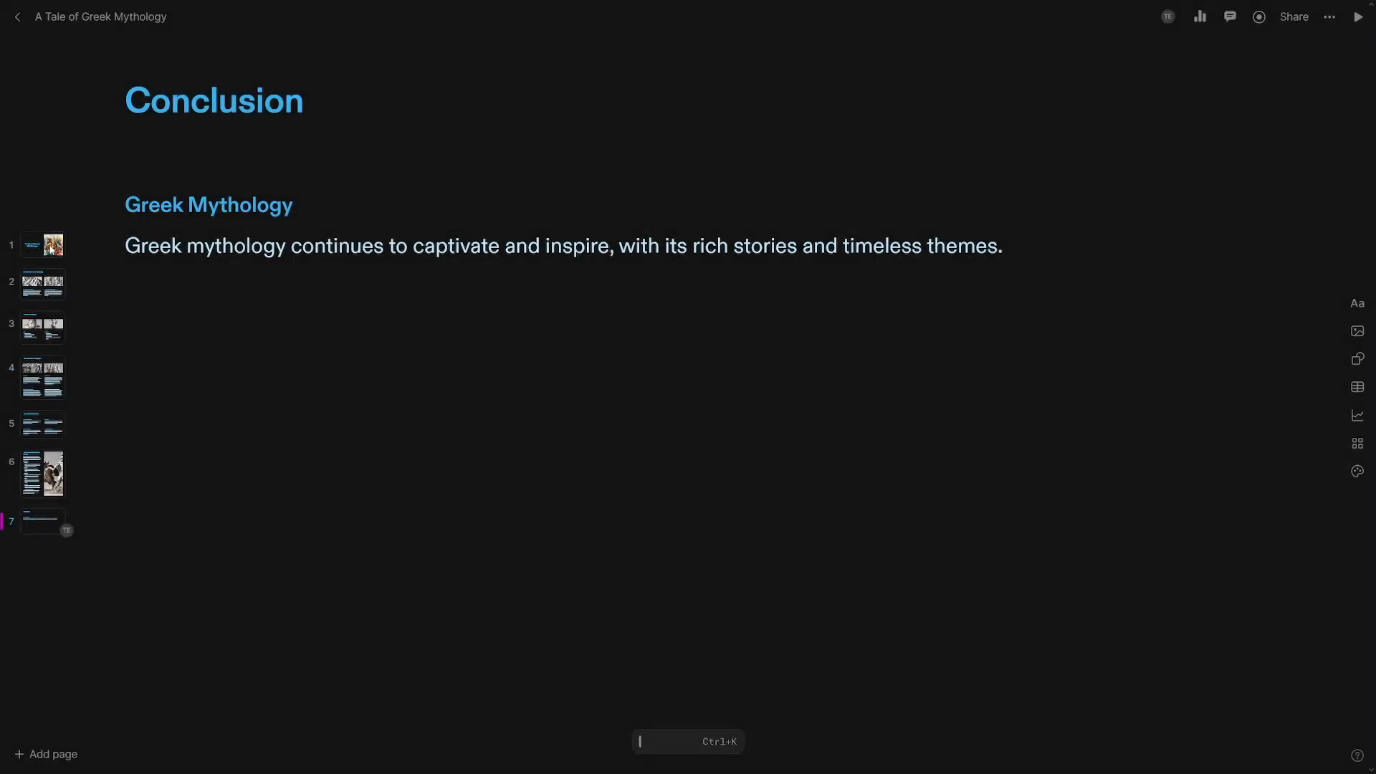
- Replace the Origins of Greek Mythology image on page 2 with an AI-generated one from the prompt "Zeus God. 3d rendering style, neutral tones, white background"
{"action": "left_click", "coordinate": [52, 249]}
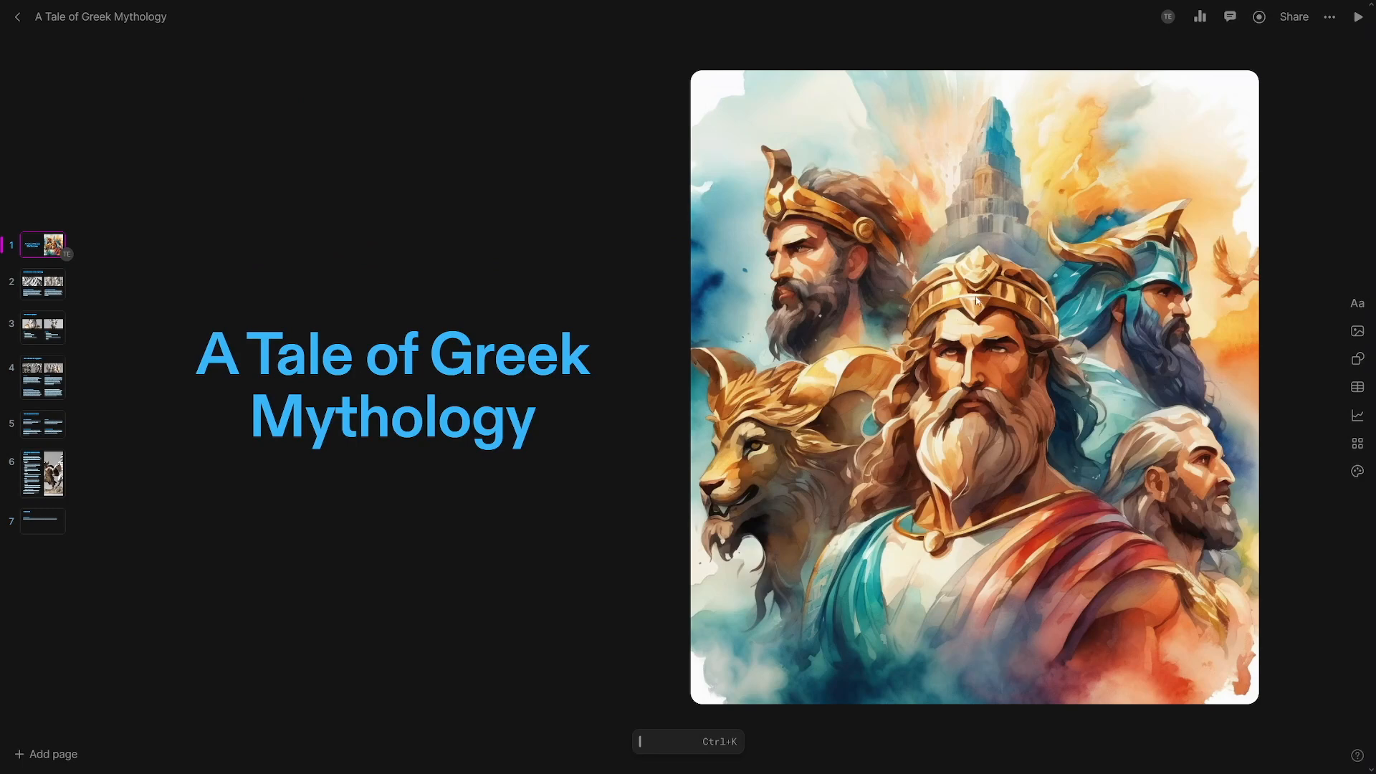
{"action": "left_click", "coordinate": [51, 290]}
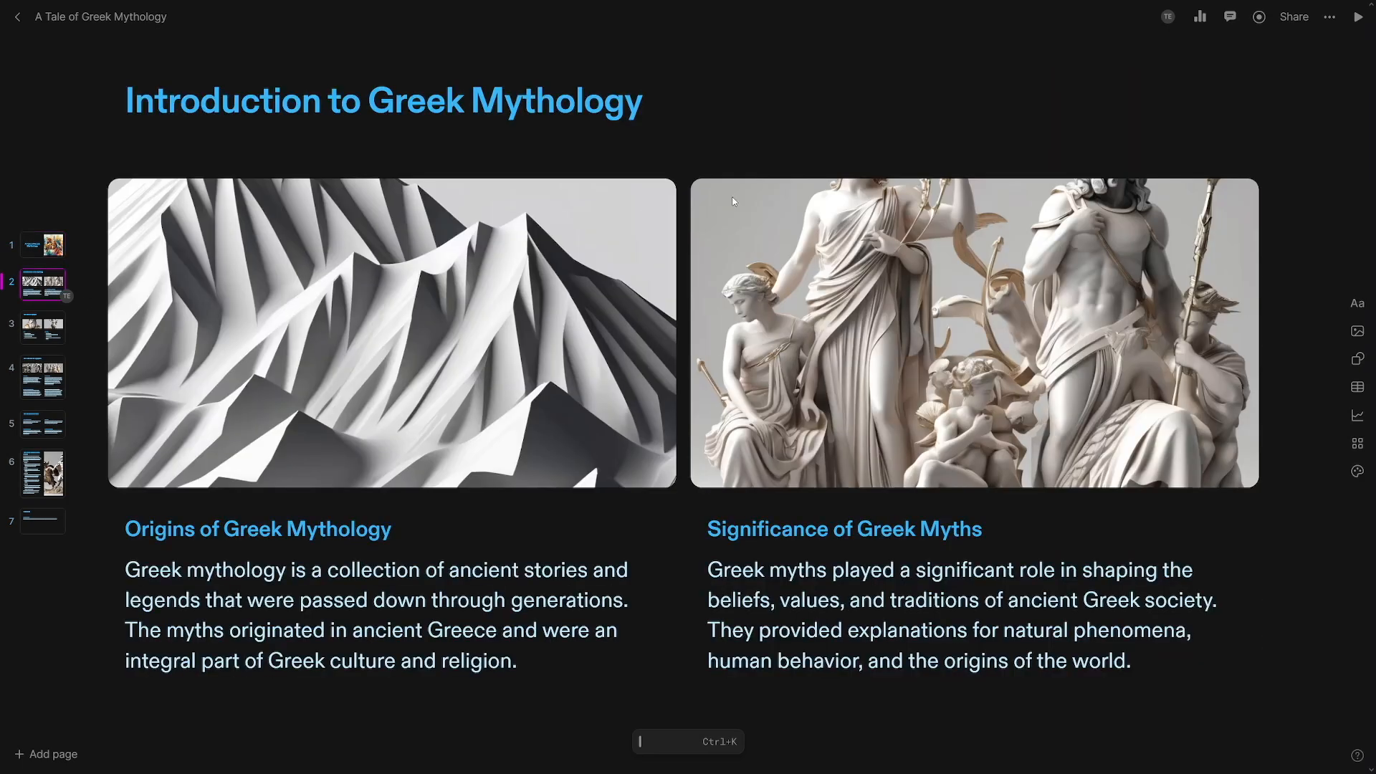
{"action": "left_click", "coordinate": [527, 372]}
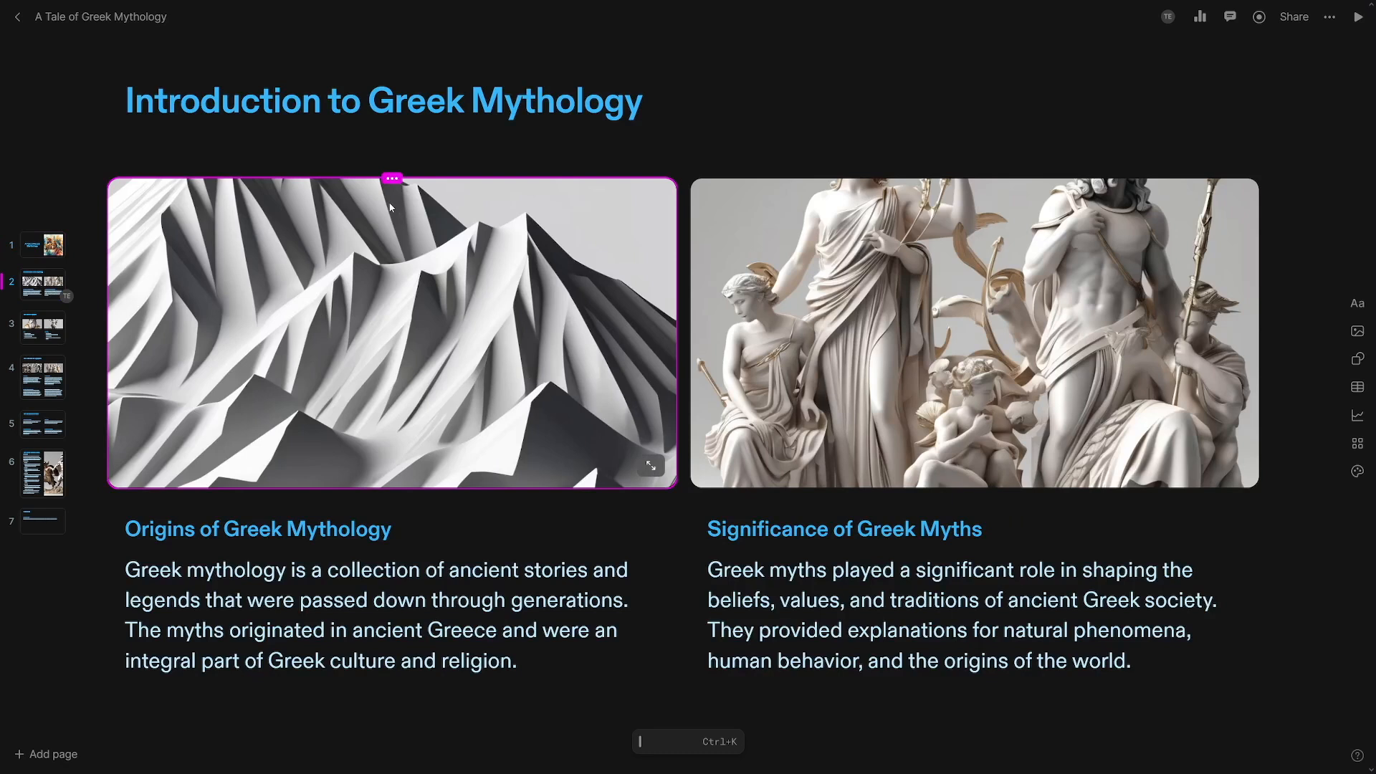
{"action": "left_click", "coordinate": [397, 183]}
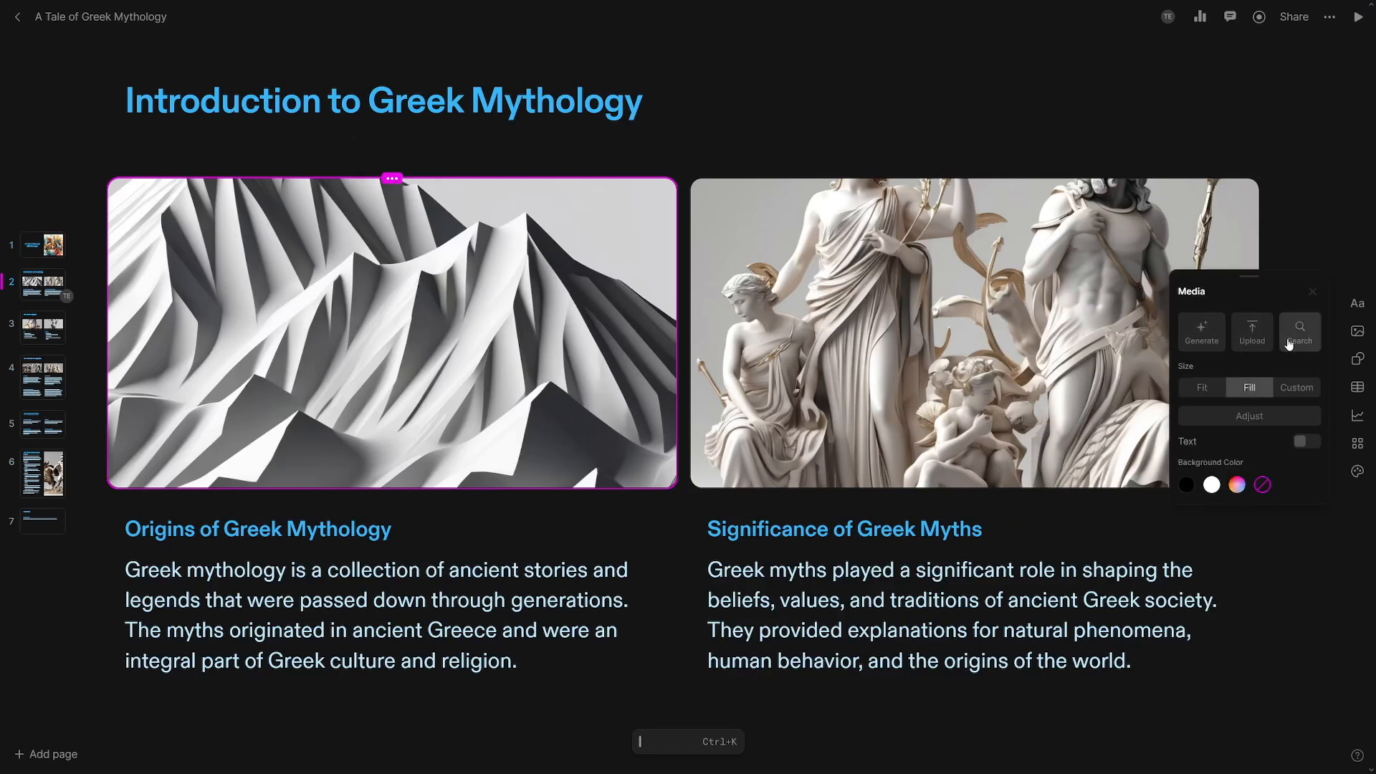
{"action": "left_click", "coordinate": [1209, 348]}
{"action": "left_click_drag", "start_coordinate": [1247, 359], "coordinate": [1177, 360]}
{"action": "type", "text": "Z"}
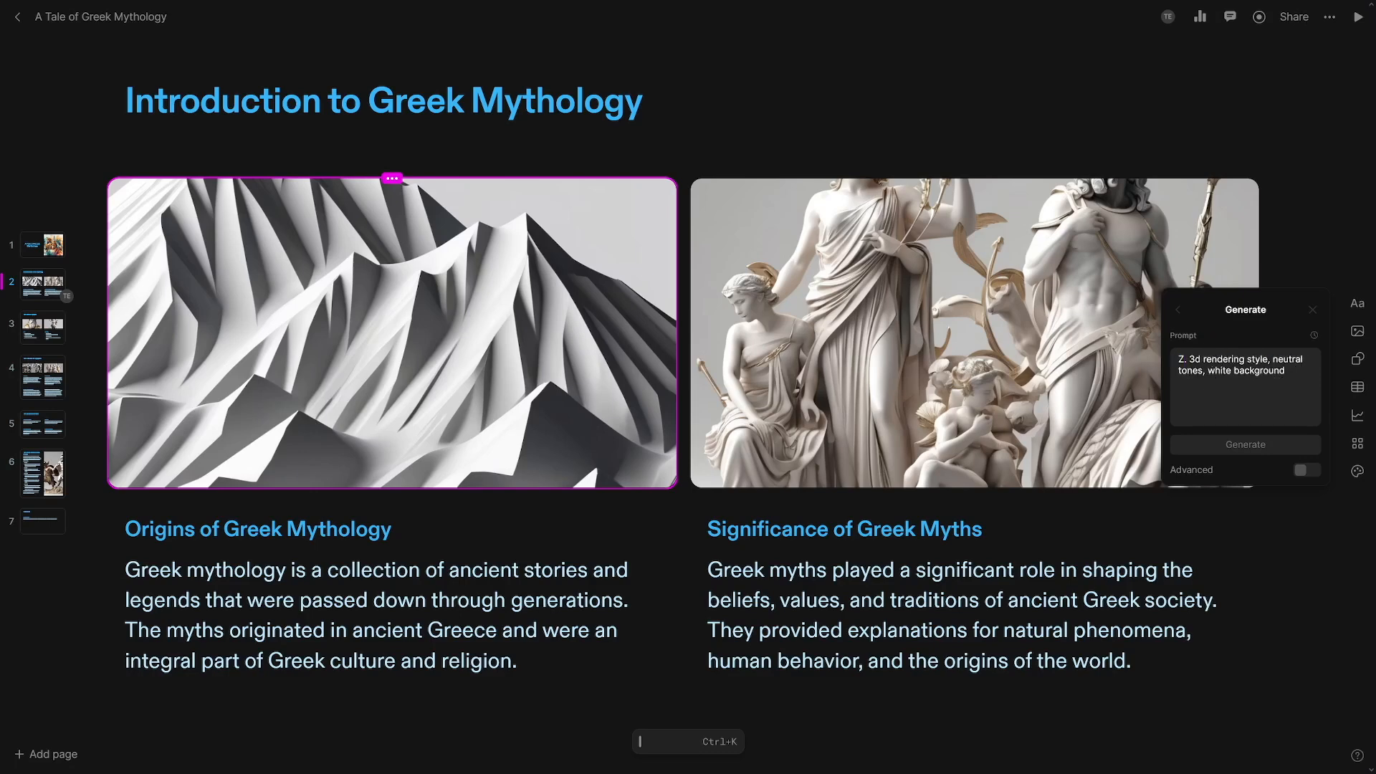
{"action": "type", "text": "eus God"}
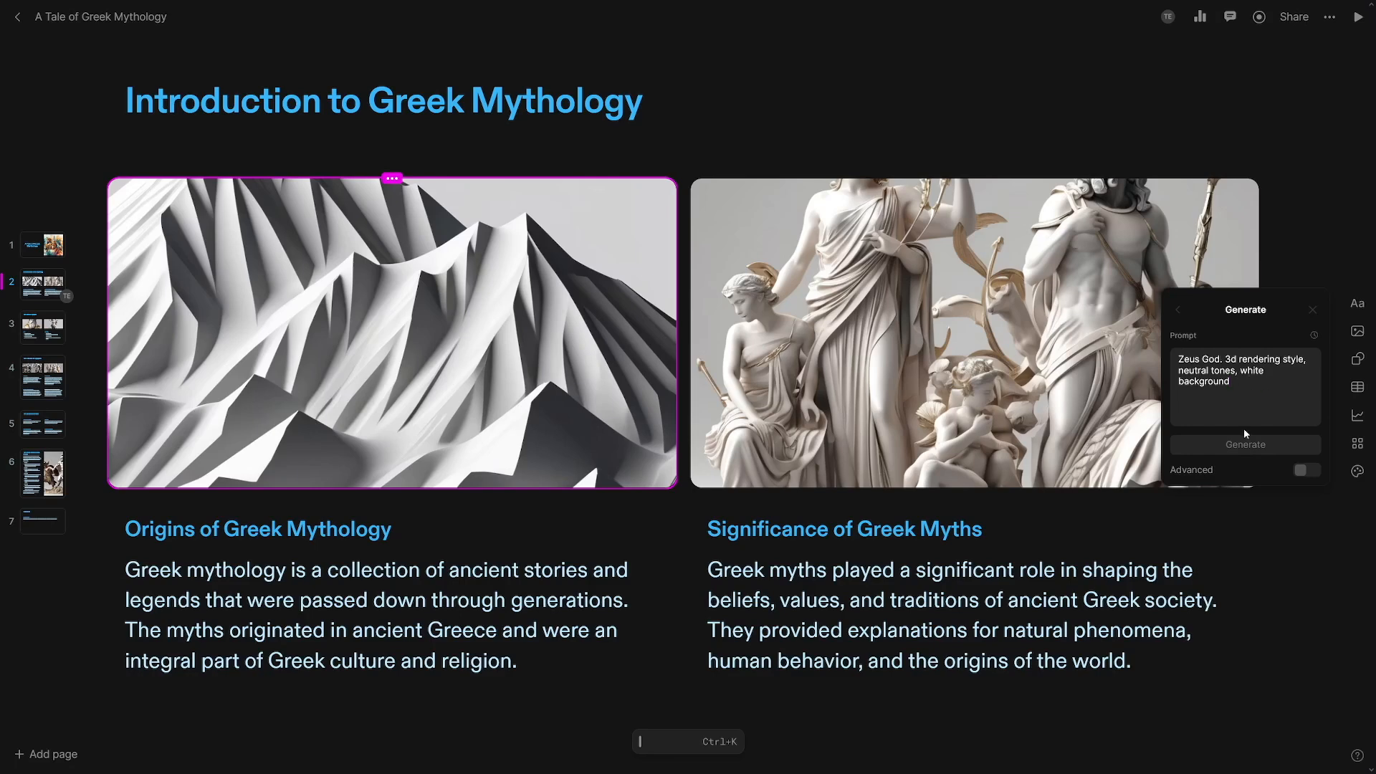
{"action": "left_click", "coordinate": [1262, 446]}
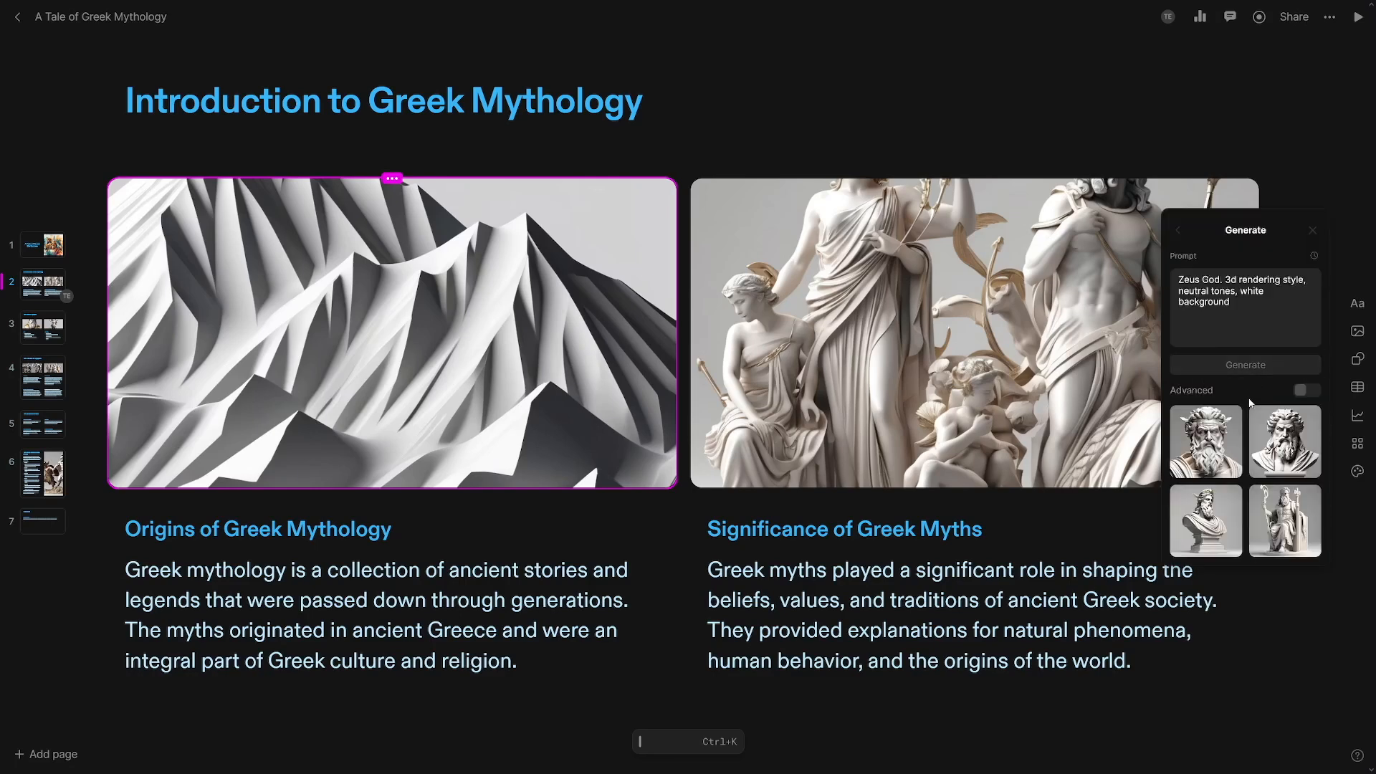
{"action": "left_click", "coordinate": [1232, 440]}
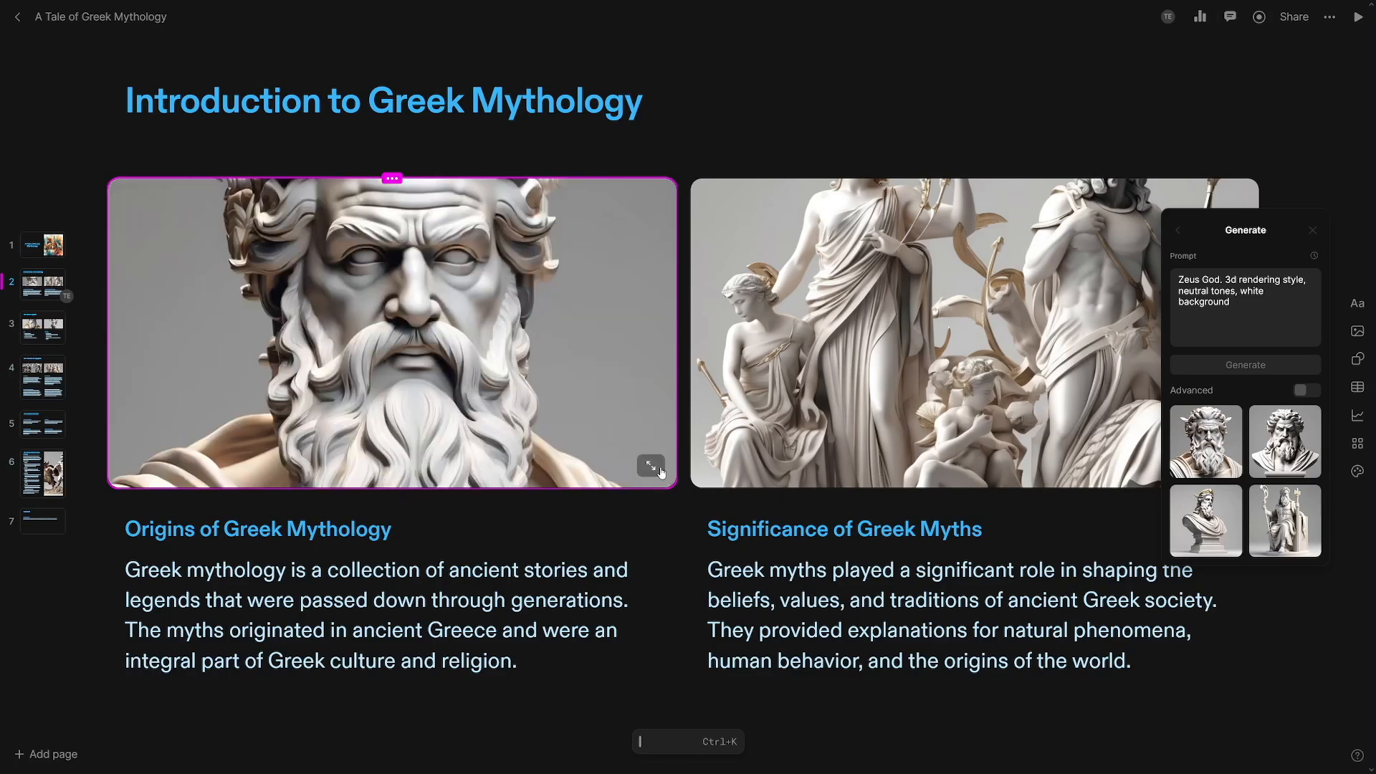
- View the new Zeus image full screen and return to the page
{"action": "left_click", "coordinate": [652, 466]}
{"action": "left_click", "coordinate": [660, 468]}
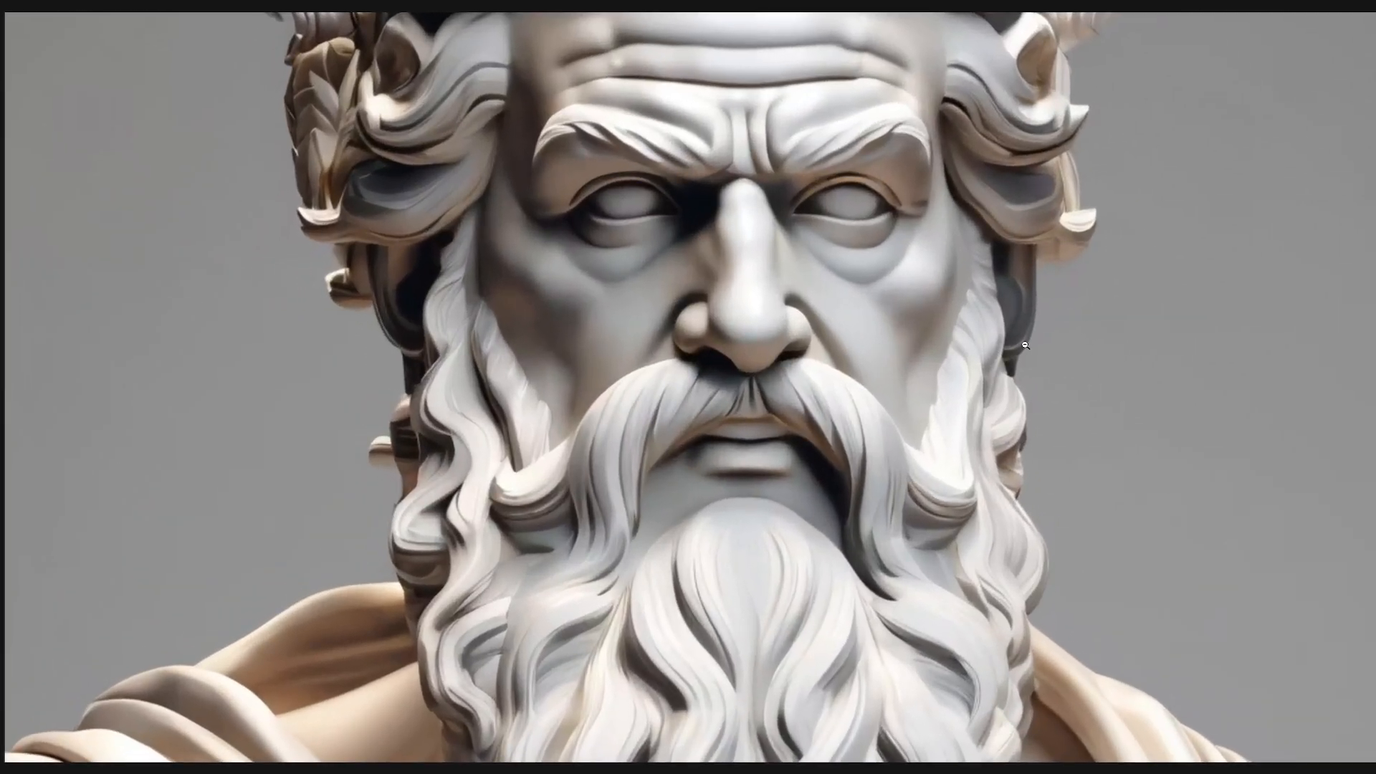
{"action": "left_click", "coordinate": [1025, 407]}
{"action": "key", "text": "Escape"}
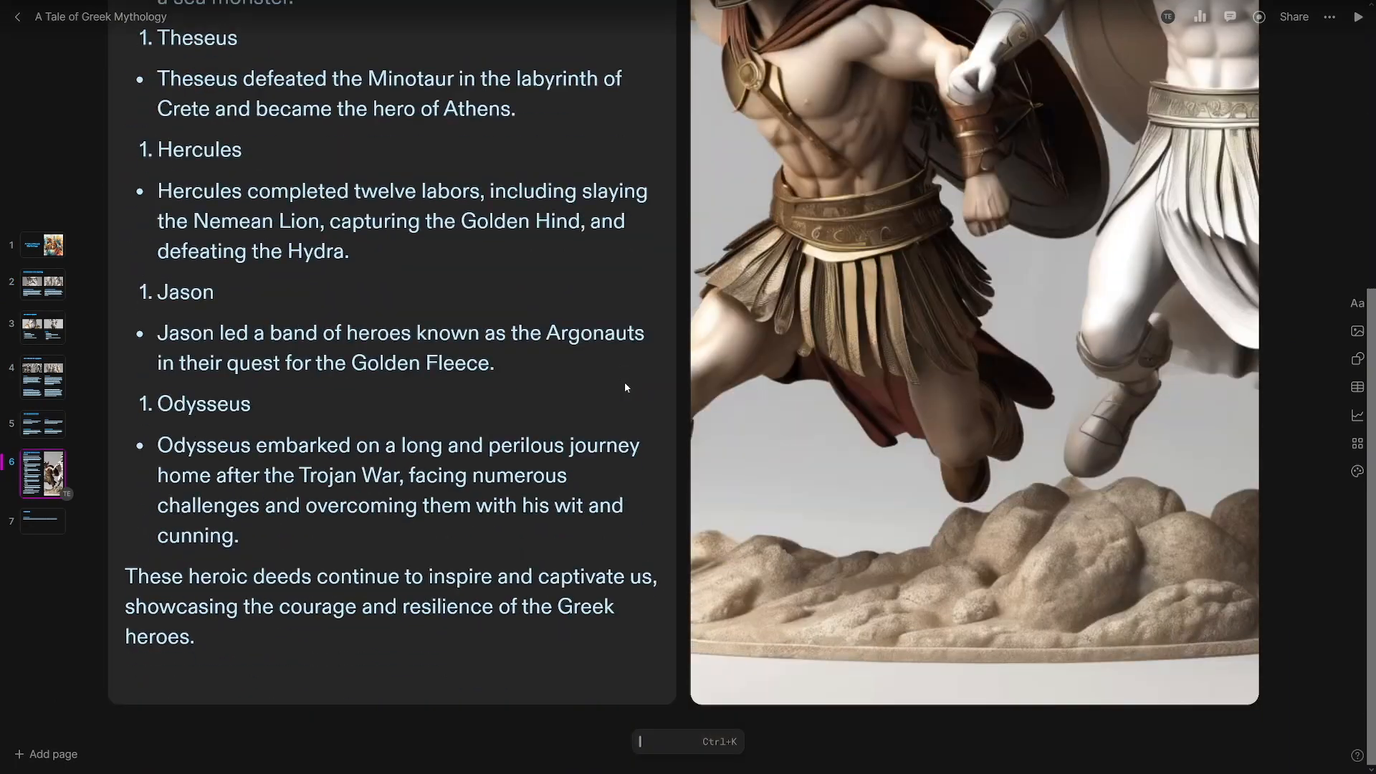
- Examine the tome's sharing options, including the access levels for invited people and for anyone with the link
{"action": "scroll", "coordinate": [629, 386], "scroll_direction": "up", "scroll_amount": 5}
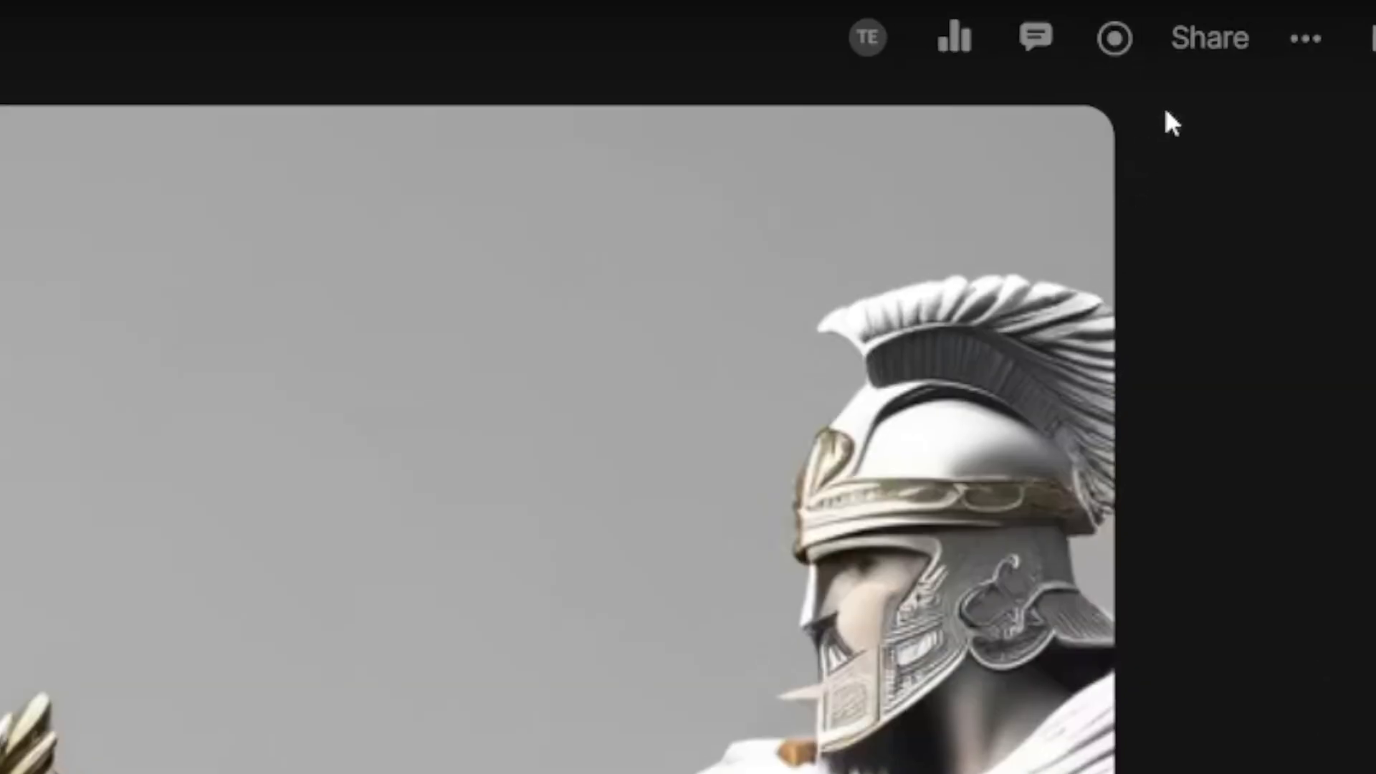
{"action": "left_click", "coordinate": [1295, 17]}
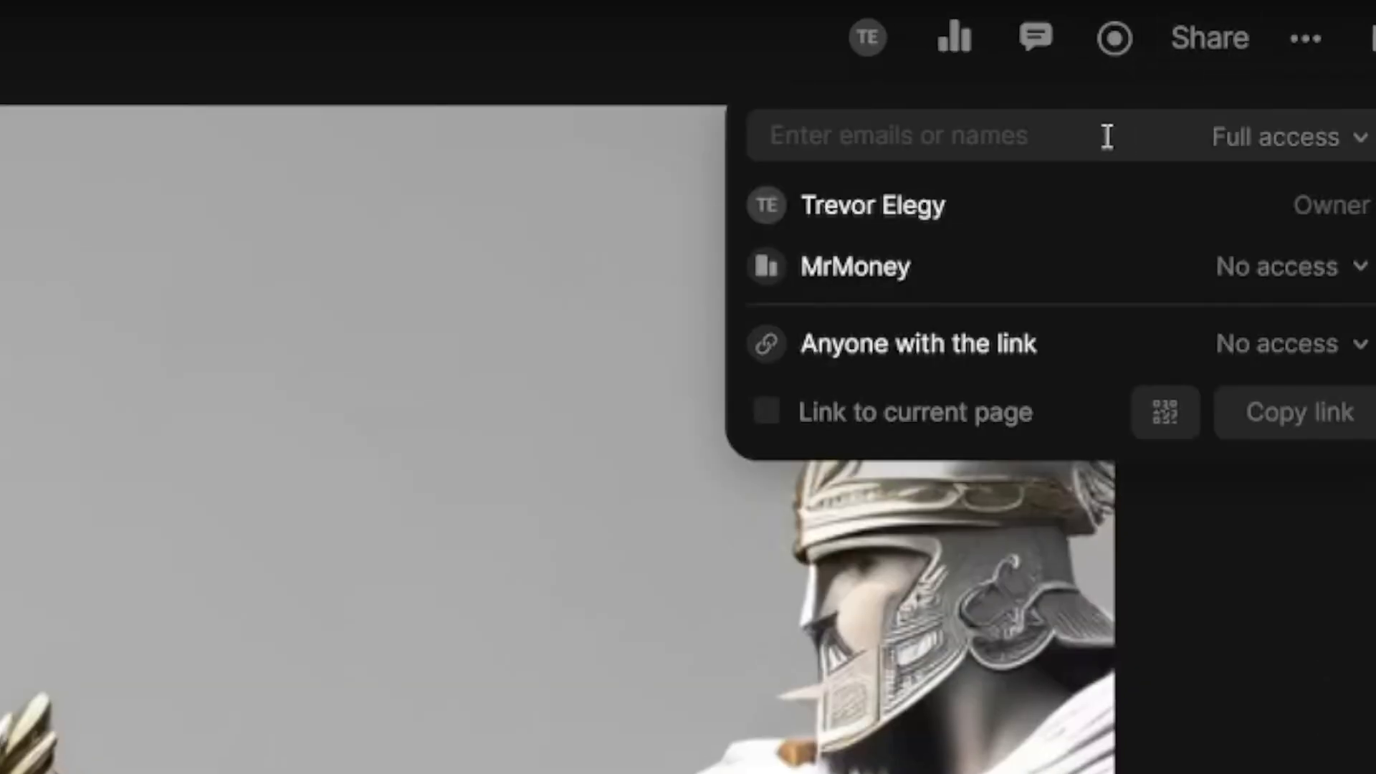
{"action": "left_click", "coordinate": [993, 138]}
{"action": "left_click", "coordinate": [1340, 152]}
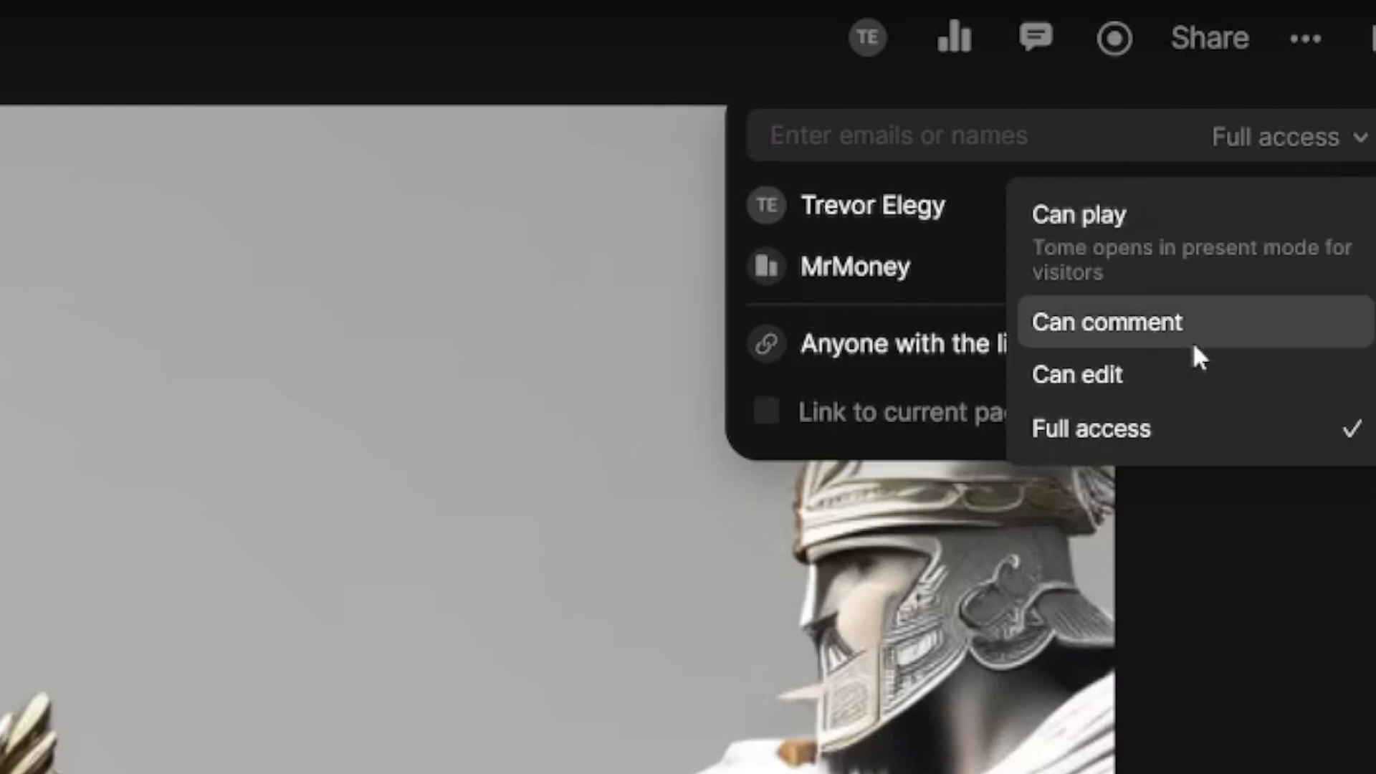
{"action": "left_click", "coordinate": [1032, 141]}
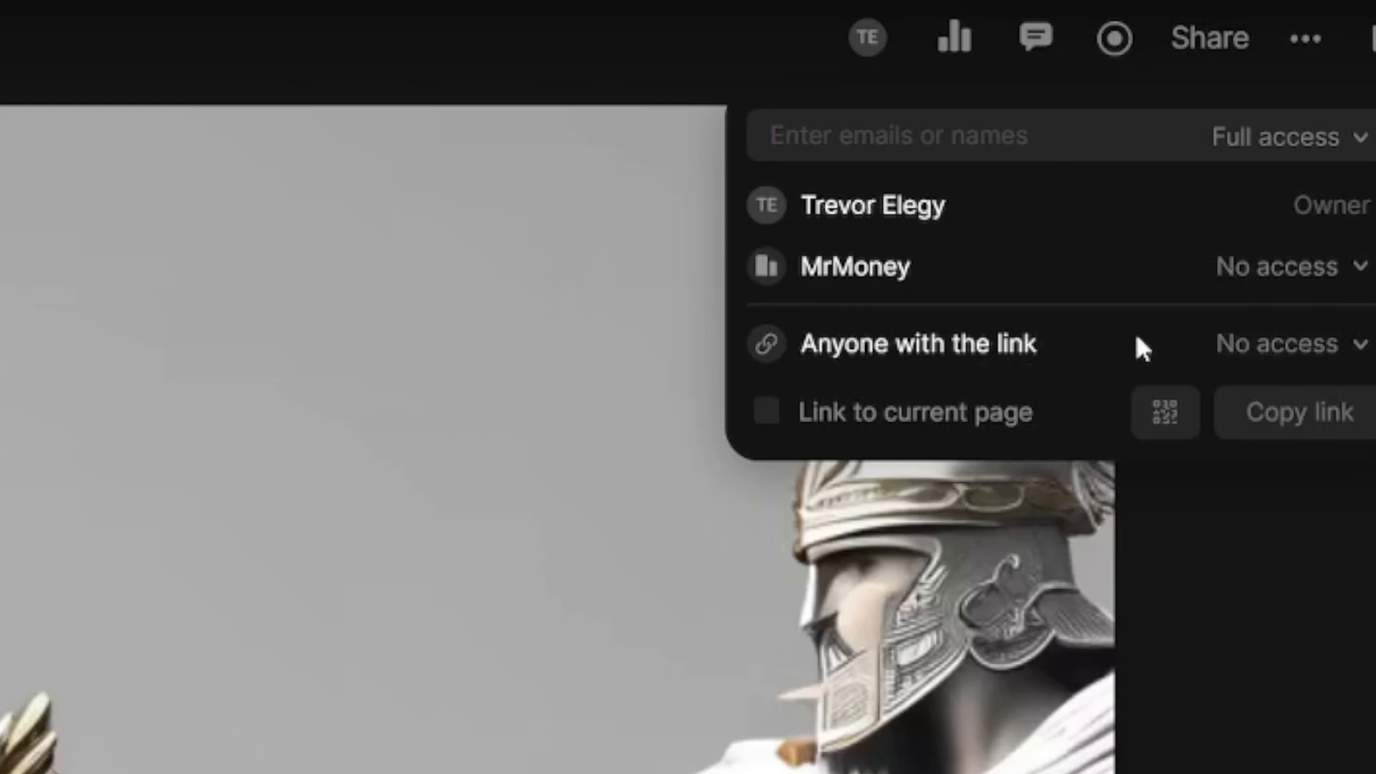
{"action": "left_click", "coordinate": [1357, 352]}
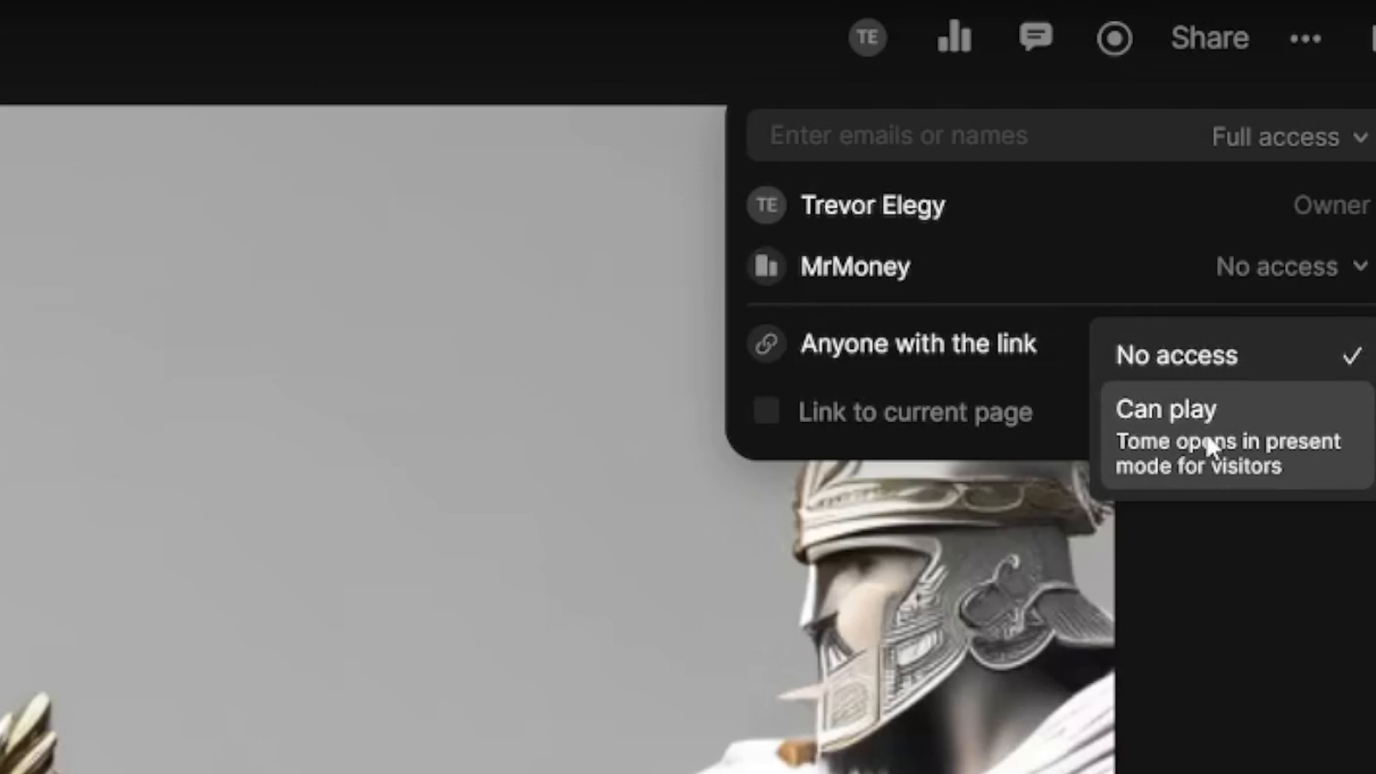
{"action": "left_click", "coordinate": [1013, 347]}
{"action": "left_click", "coordinate": [1227, 142]}
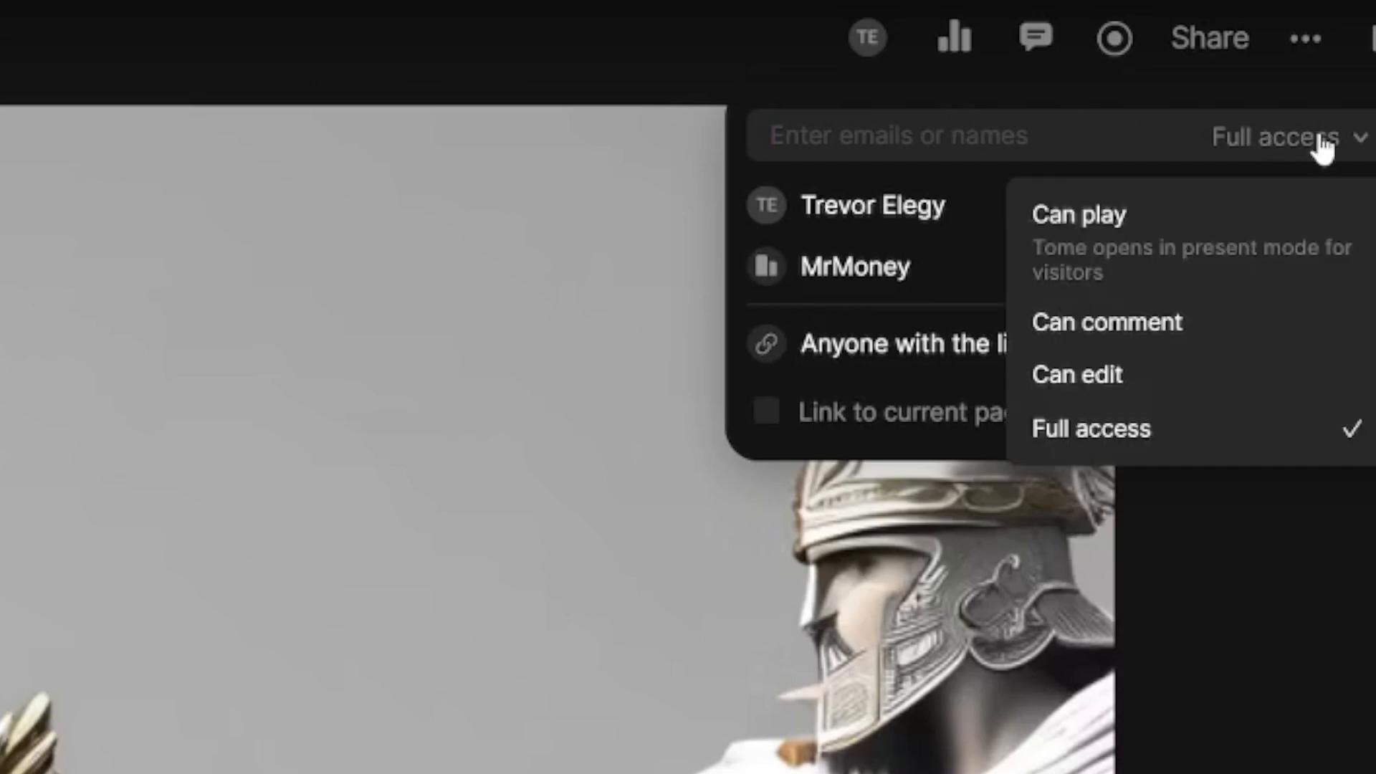
{"action": "left_click", "coordinate": [957, 174]}
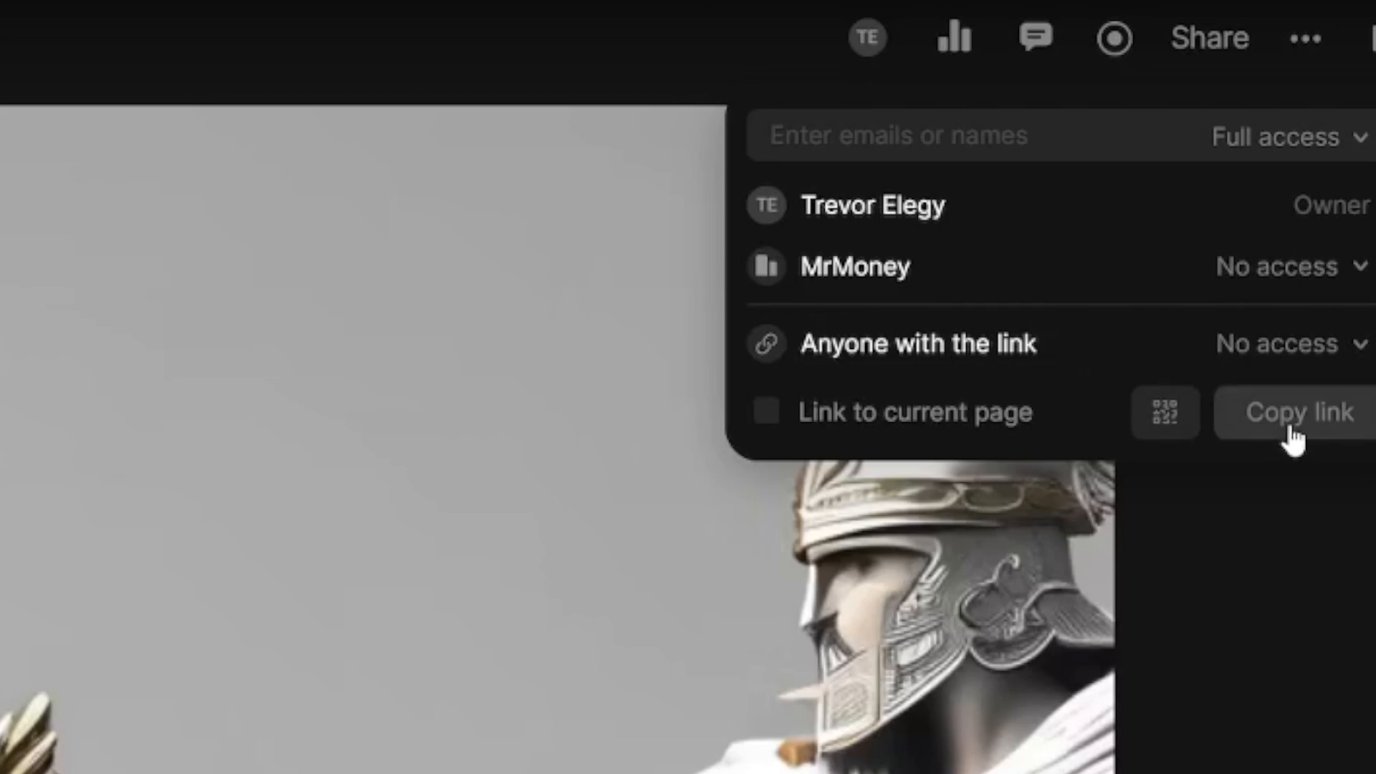
- Set the access for anyone with the link to Can play and close the sharing settings
{"action": "left_click", "coordinate": [1309, 352]}
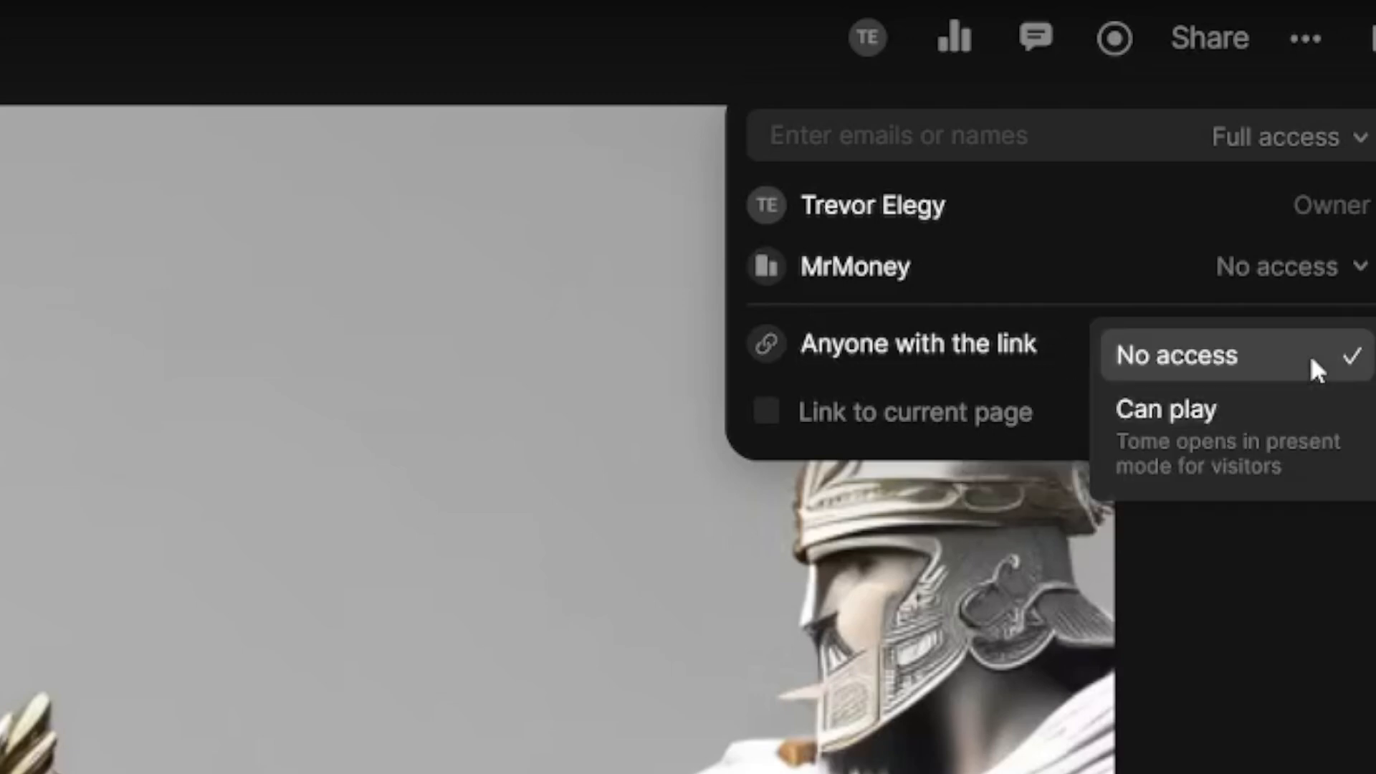
{"action": "left_click", "coordinate": [1208, 417]}
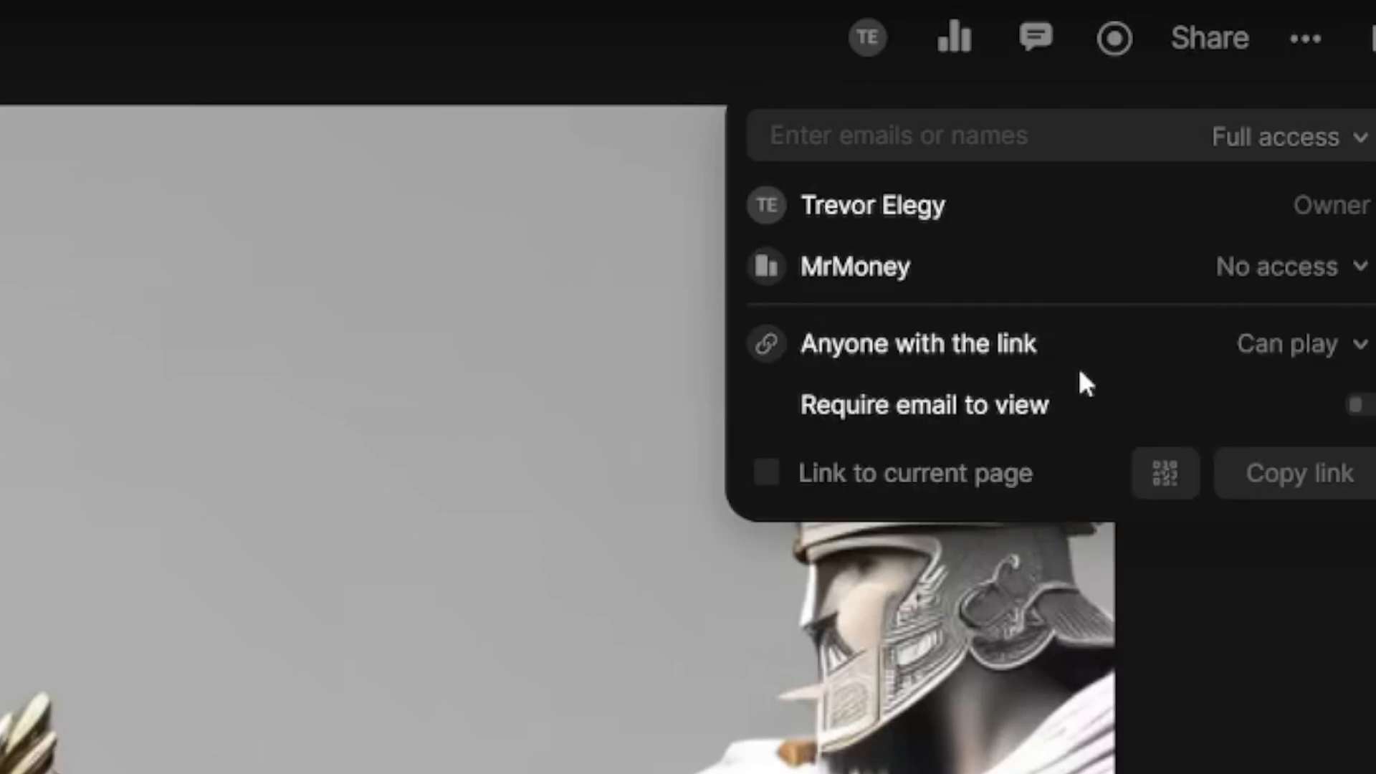
{"action": "key", "text": "Escape"}
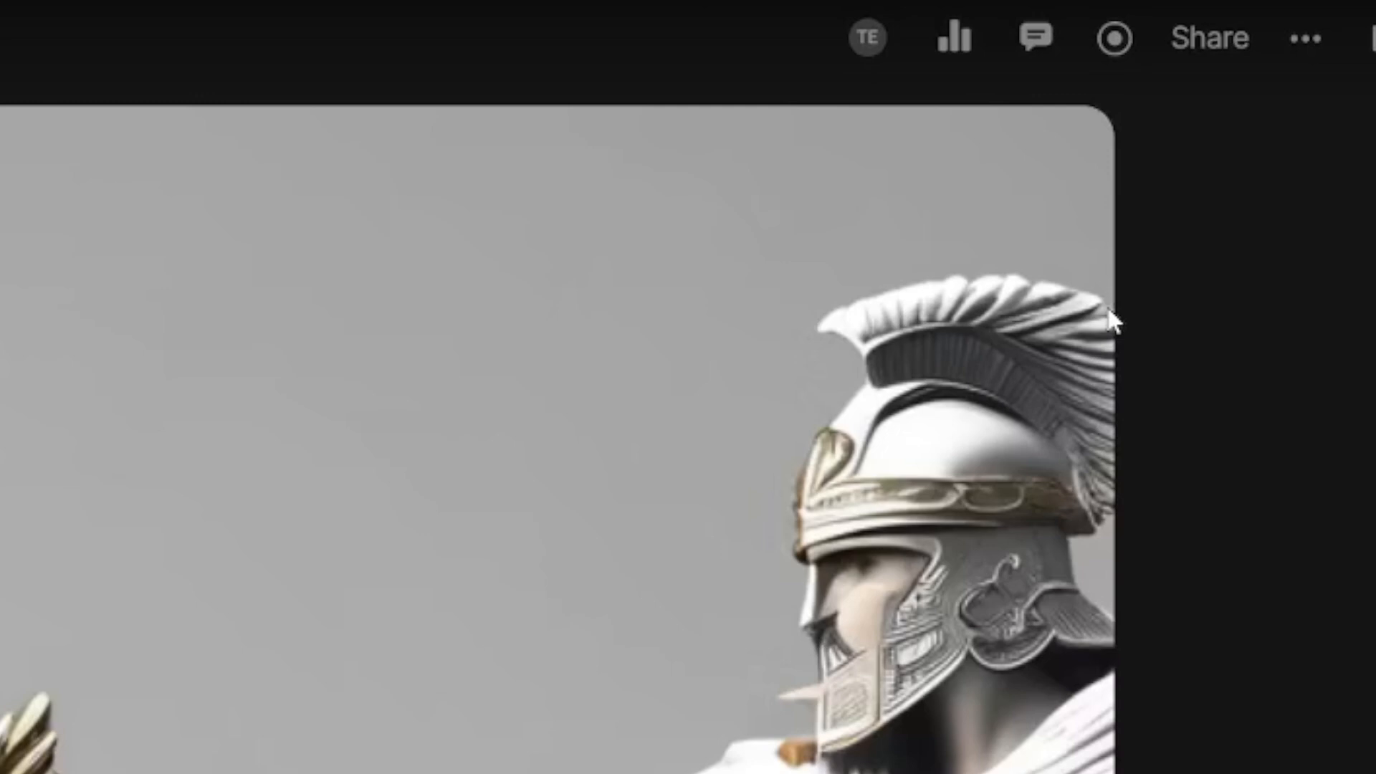
- Check the sharing settings again and look through the tome's further options, such as Export to PDF, without choosing any
{"action": "left_click", "coordinate": [1199, 44]}
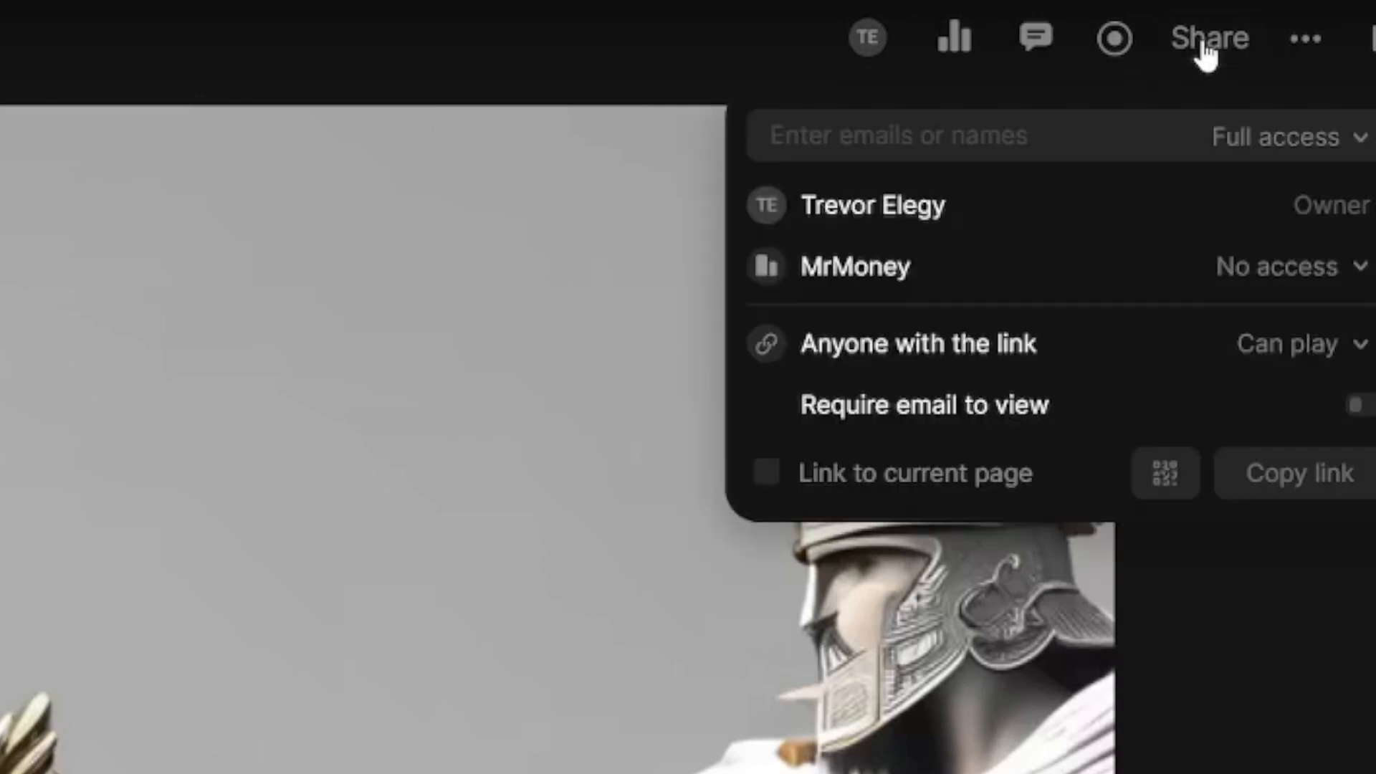
{"action": "left_click", "coordinate": [1061, 134]}
{"action": "left_click", "coordinate": [1321, 54]}
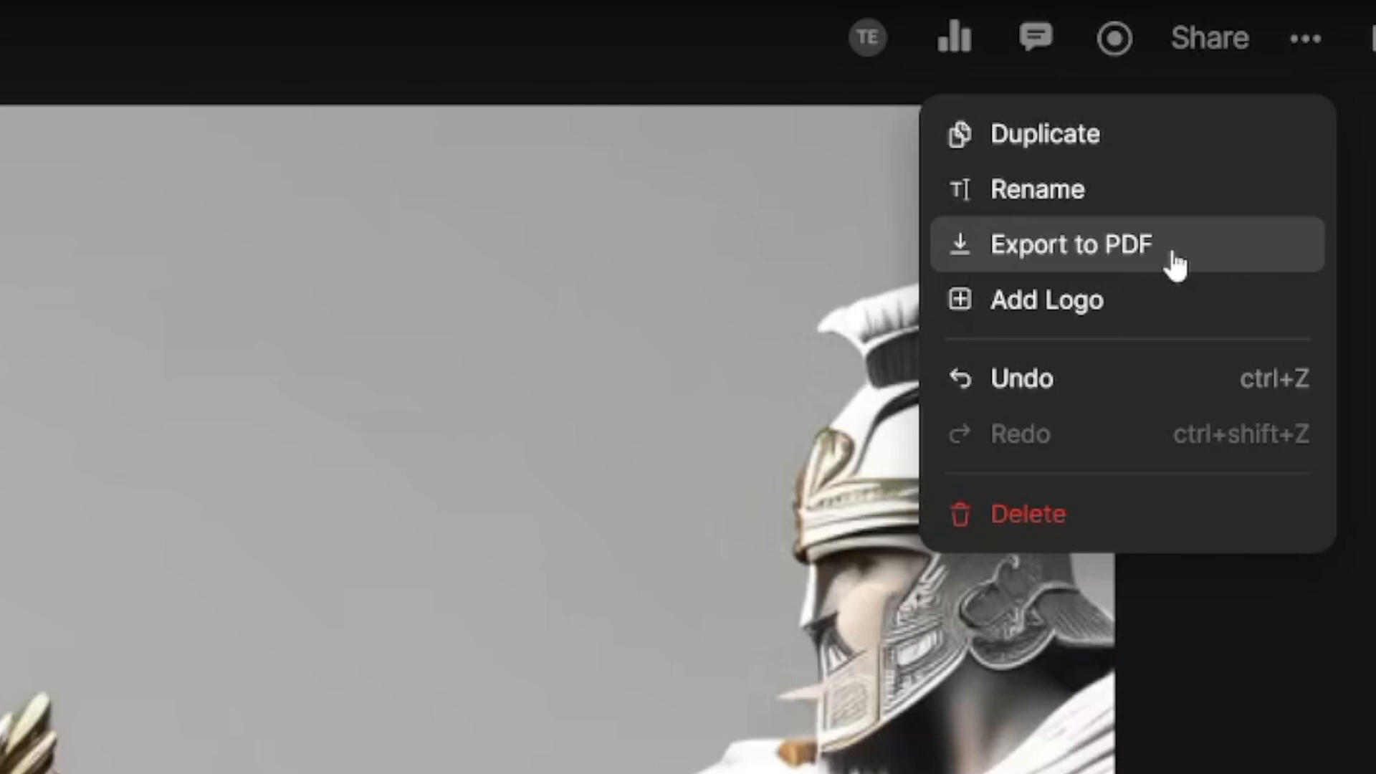
{"action": "left_click", "coordinate": [1177, 674]}
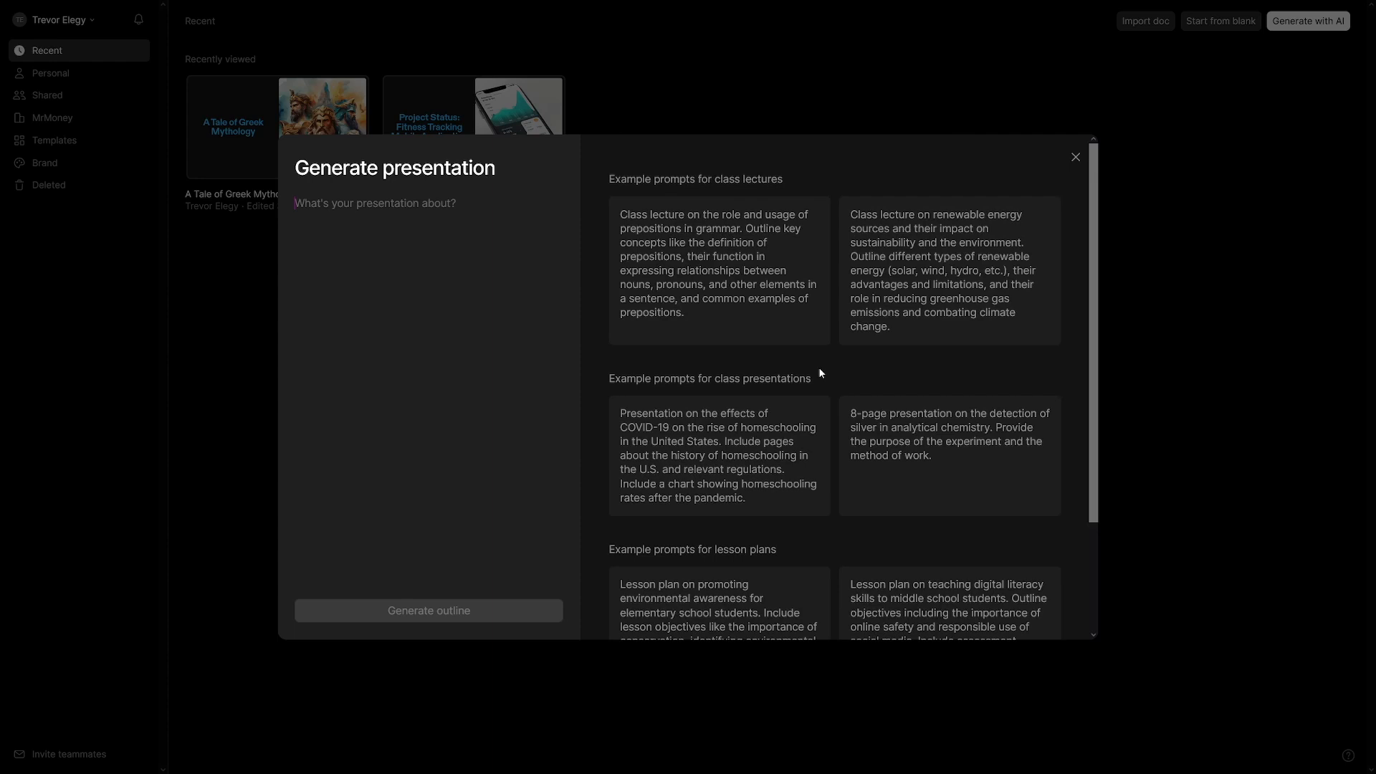
- Generate an outline and presentation from the example class lecture prompt on renewable energy sources, and browse its pages
{"action": "left_click", "coordinate": [909, 331]}
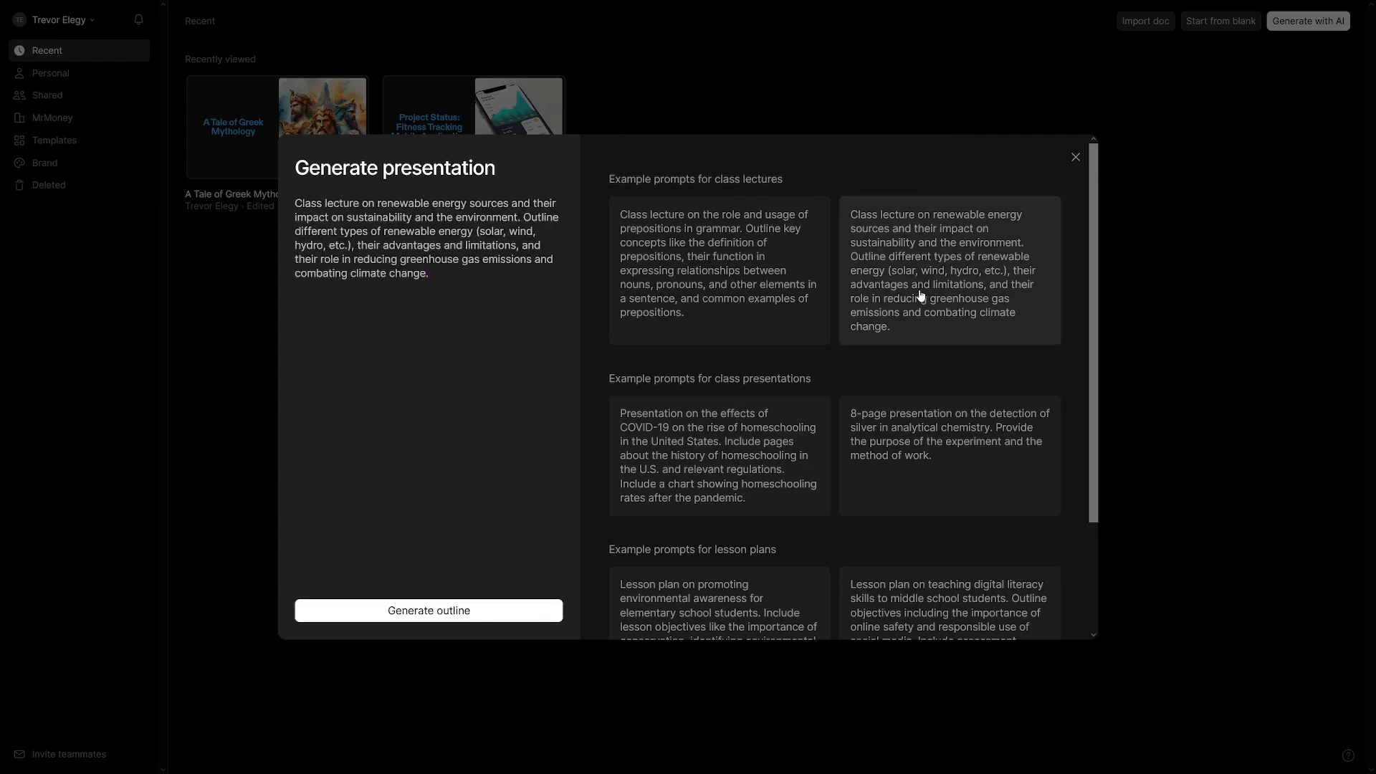
{"action": "left_click", "coordinate": [482, 606]}
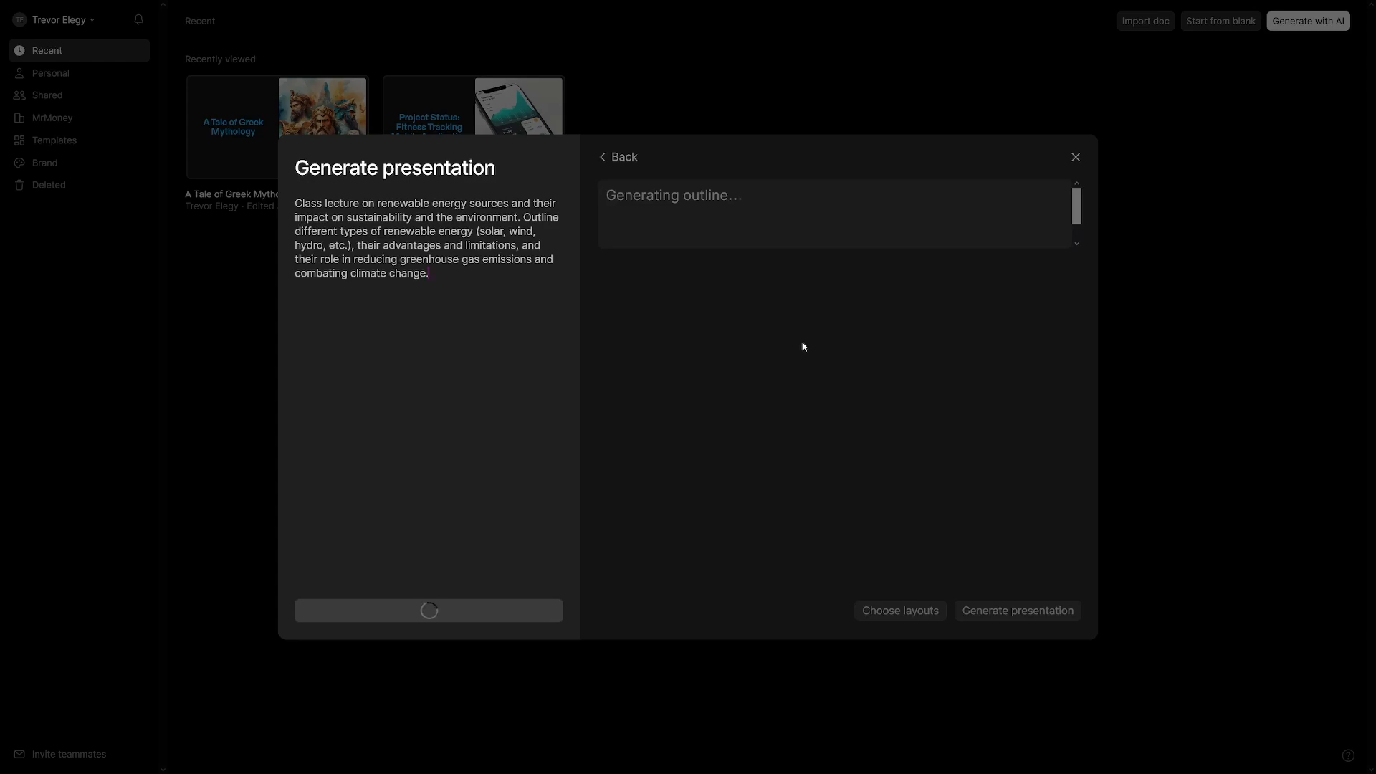
{"action": "left_click", "coordinate": [1065, 619]}
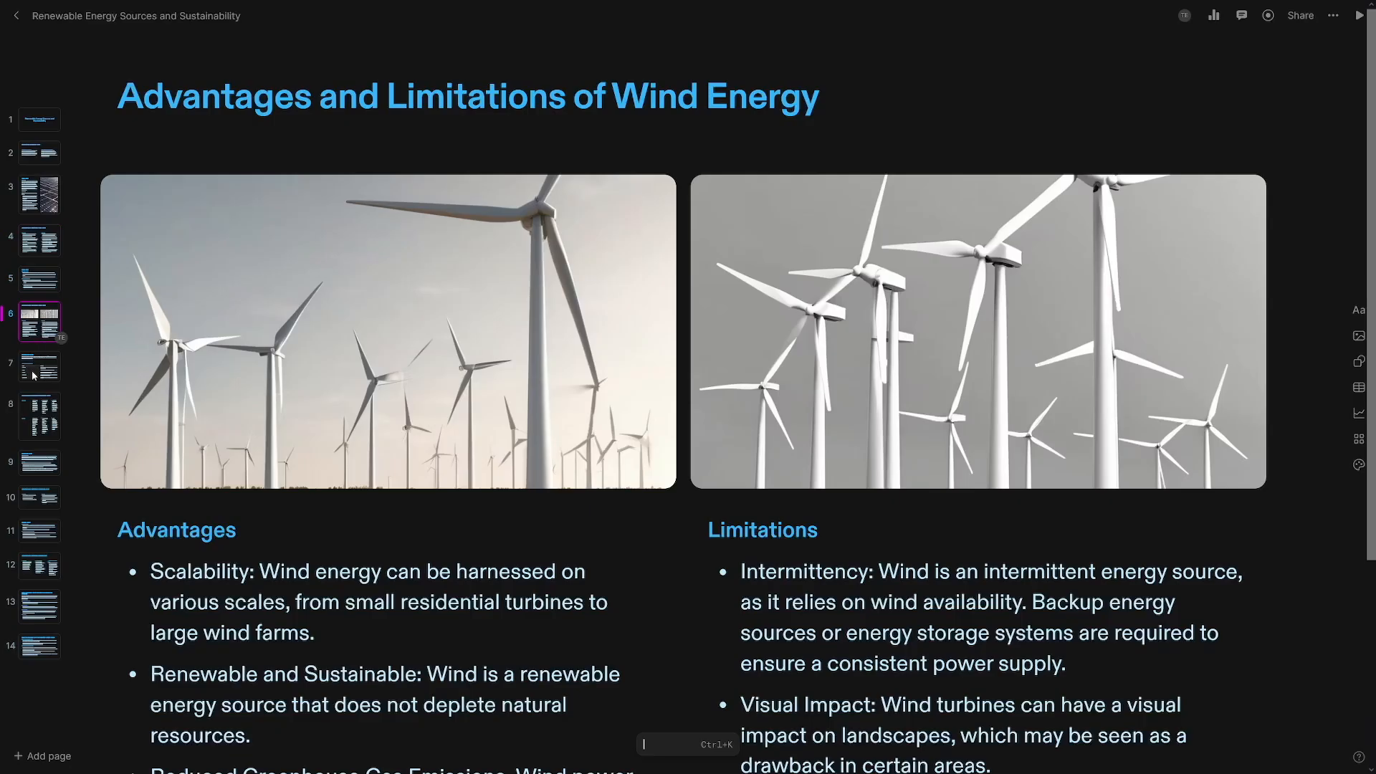
{"action": "left_click", "coordinate": [36, 369]}
{"action": "left_click", "coordinate": [36, 414]}
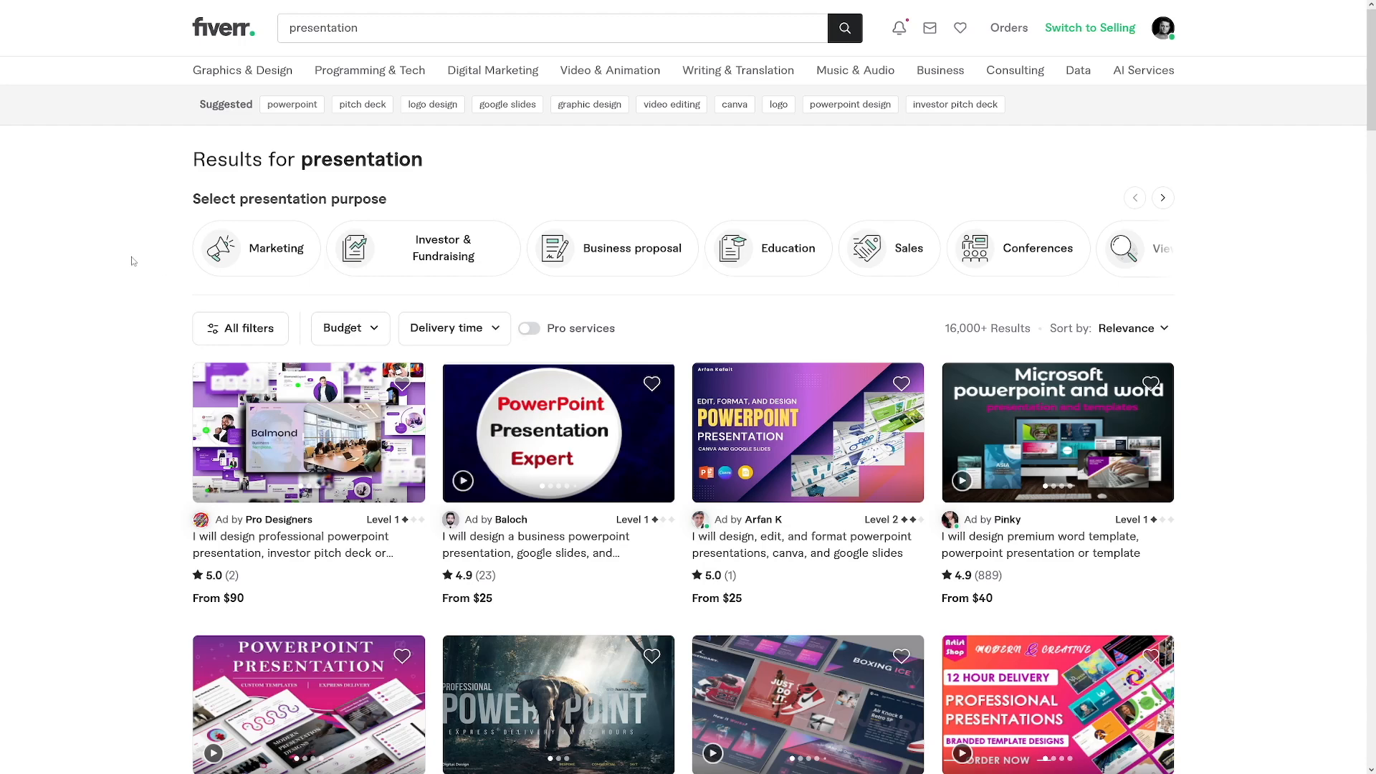
- Switch to Fiverr and browse the presentation design services in the search results
{"action": "scroll", "coordinate": [144, 265], "scroll_direction": "down", "scroll_amount": 2}
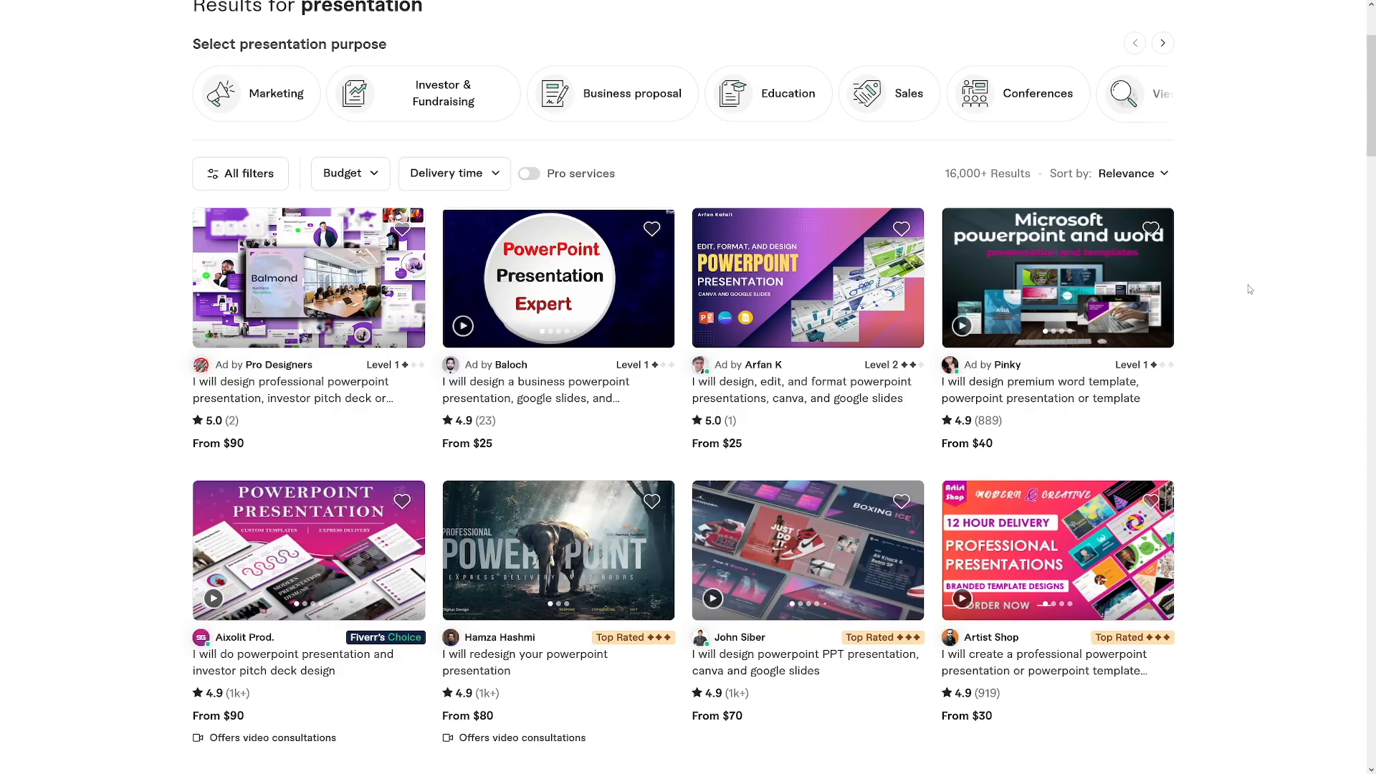
{"action": "scroll", "coordinate": [1249, 285], "scroll_direction": "down", "scroll_amount": 3}
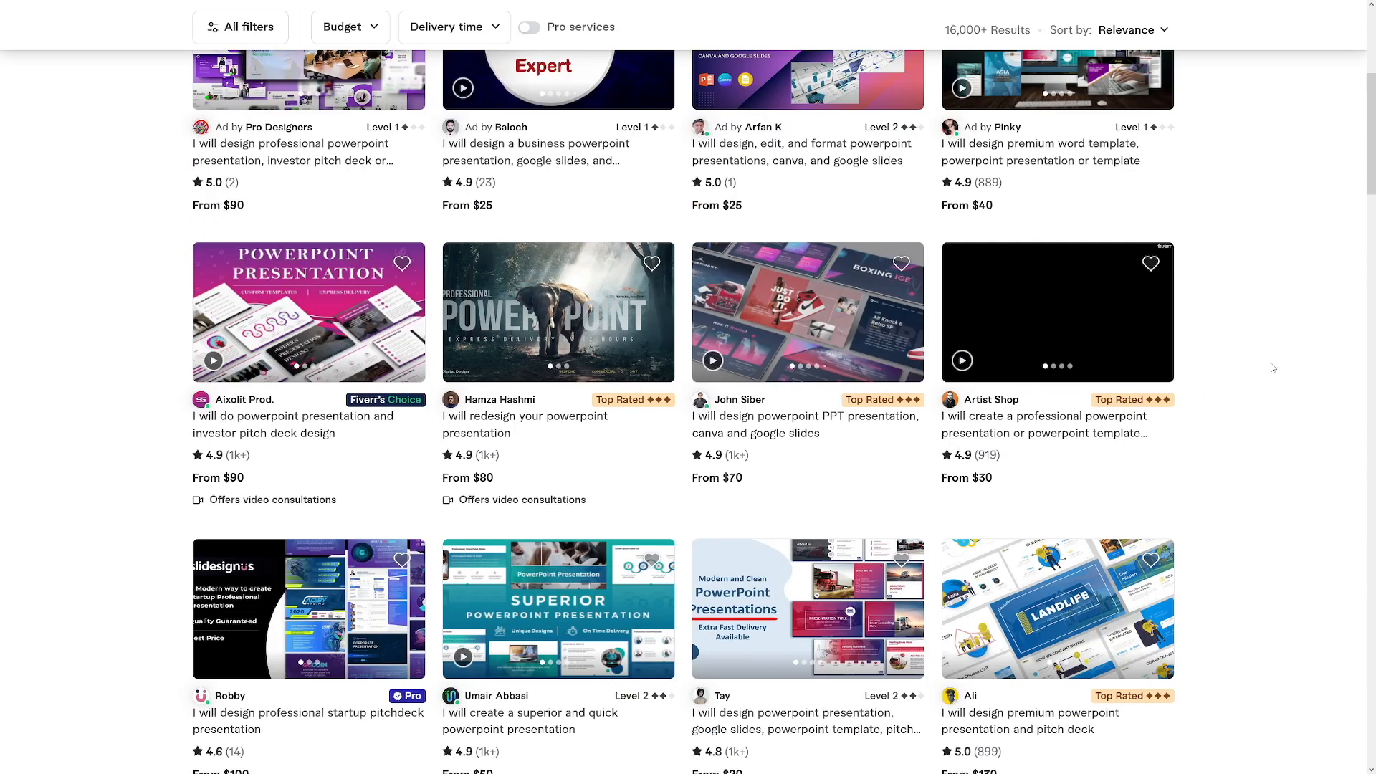
{"action": "scroll", "coordinate": [1273, 368], "scroll_direction": "down", "scroll_amount": 4}
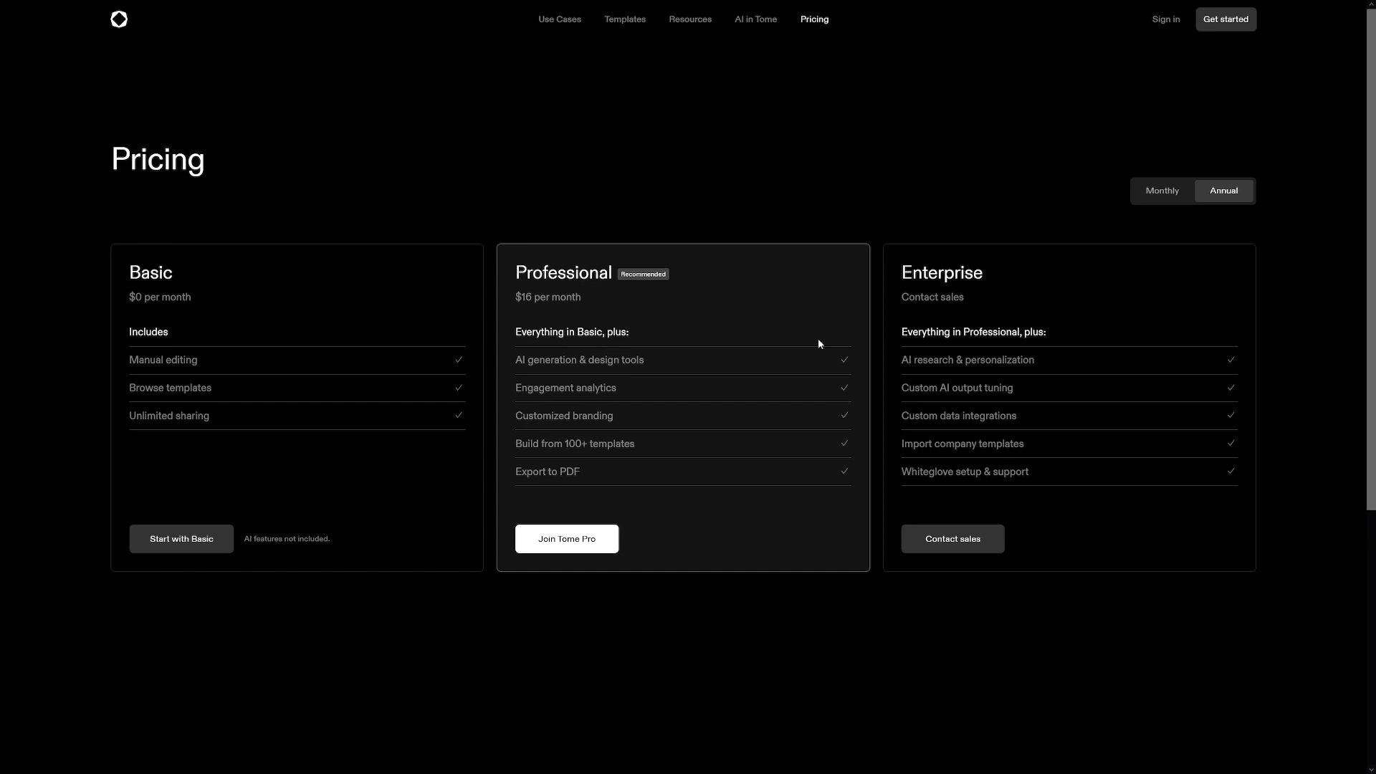
- Check the Professional plan's annual-billing price and included features on the Tome pricing page
{"action": "left_click_drag", "start_coordinate": [519, 298], "coordinate": [593, 300]}
{"action": "left_click", "coordinate": [636, 407]}
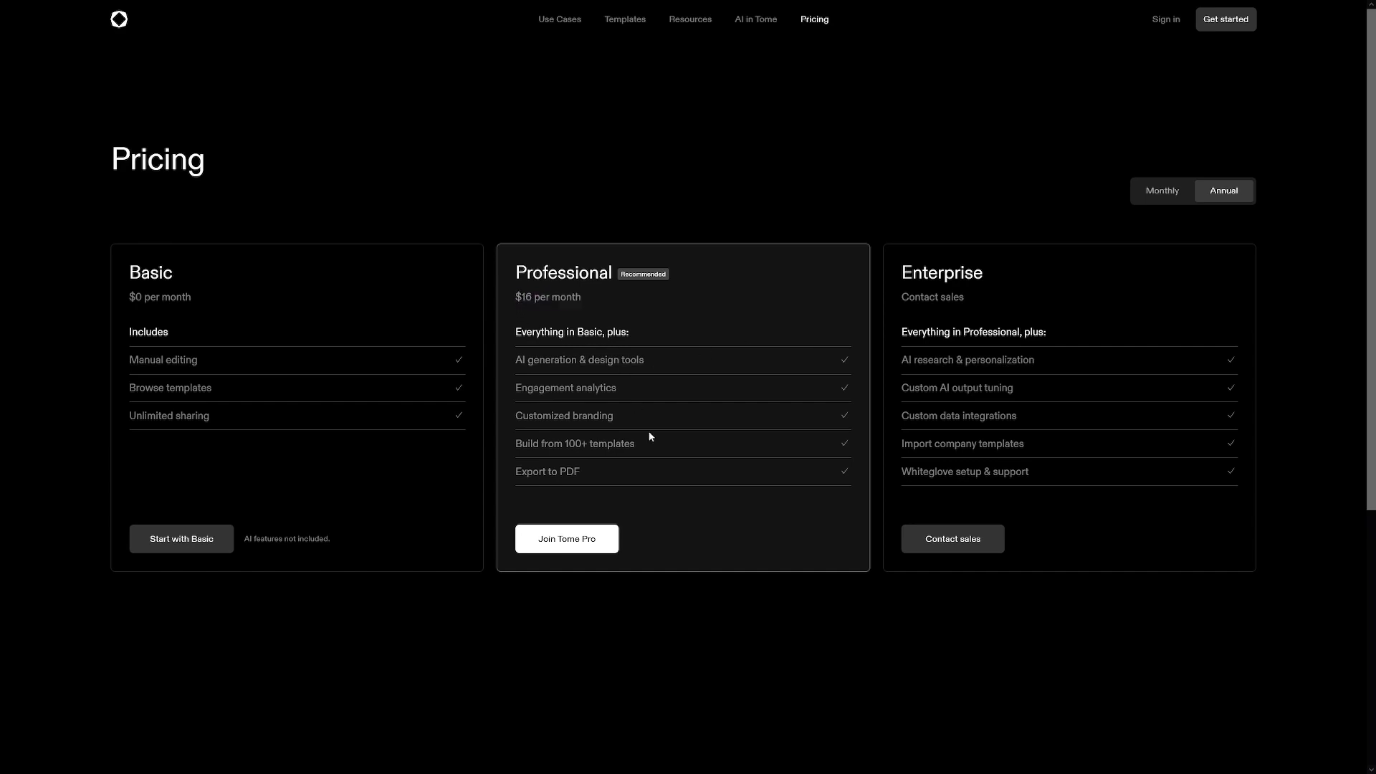